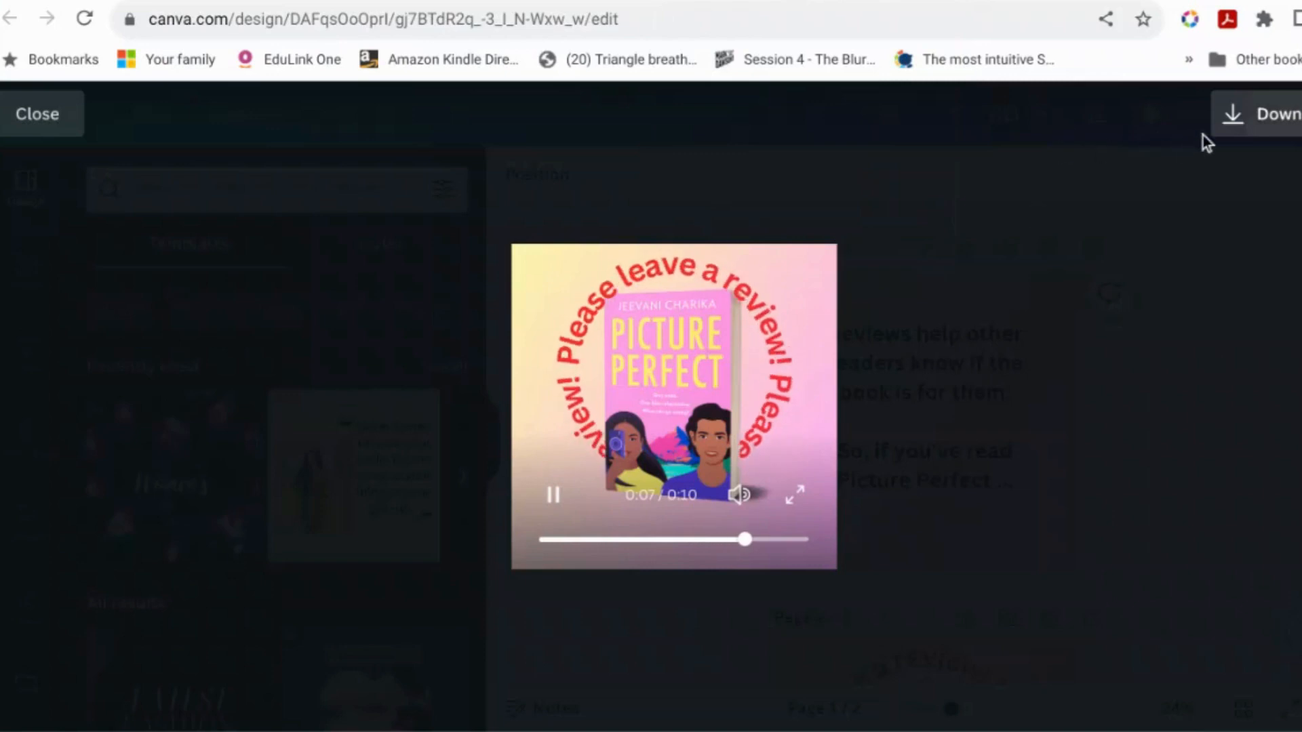
# Close the animation preview and look over both pages of the finished review design.
pyautogui.click(49, 118)
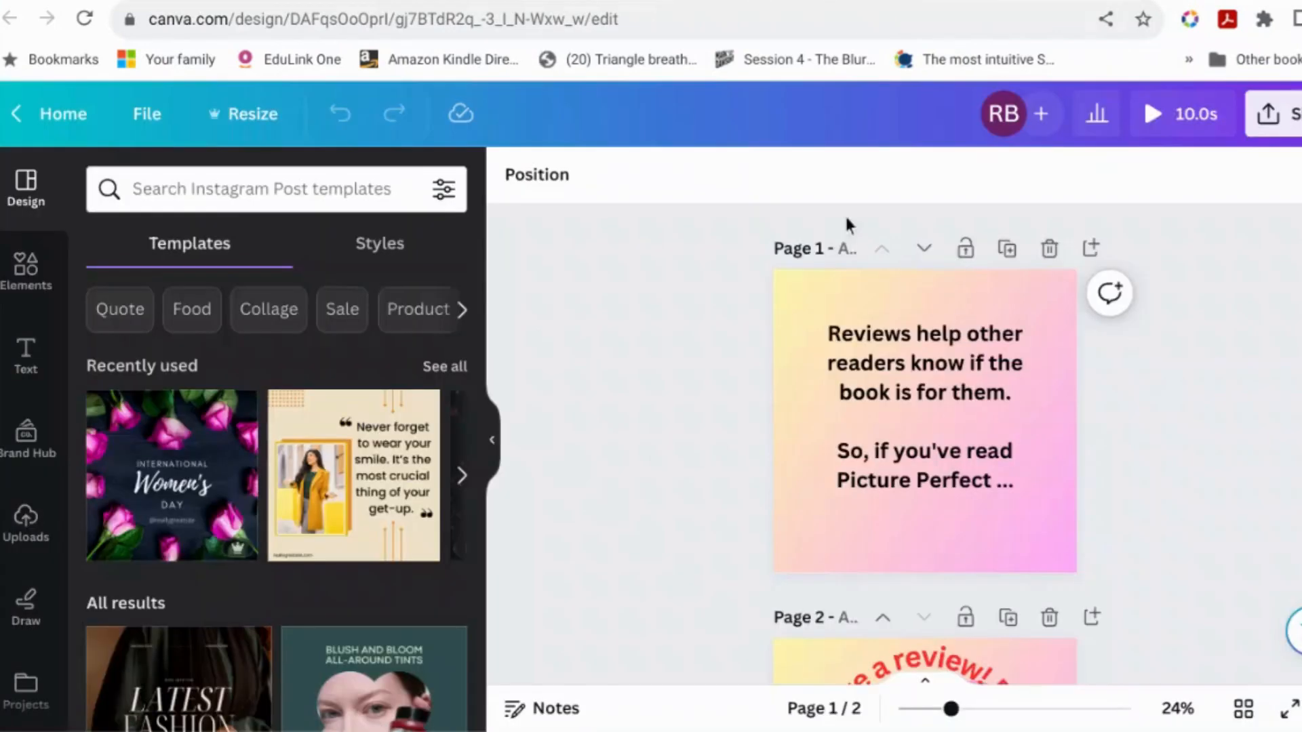
pyautogui.scroll(-5, 940, 609)
pyautogui.click(942, 612)
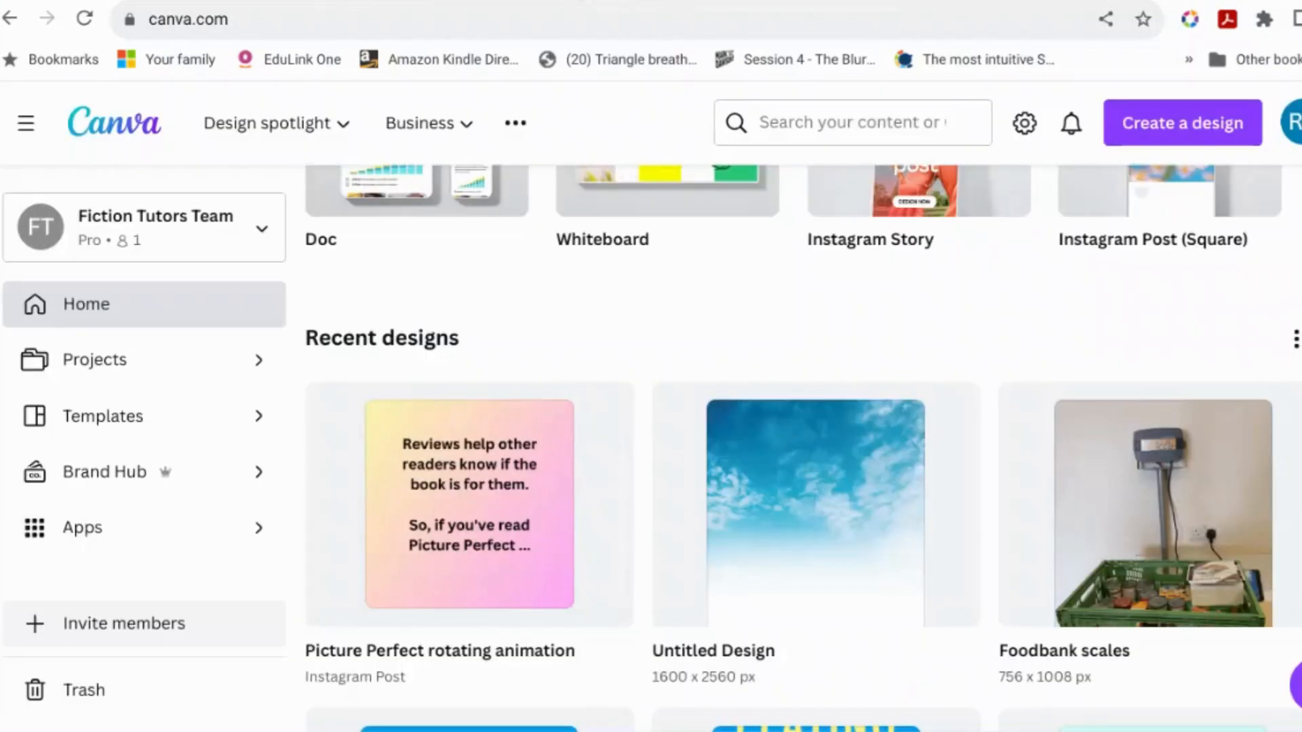
# Create a new square Instagram post design at 1080 × 1080 px.
pyautogui.click(1184, 124)
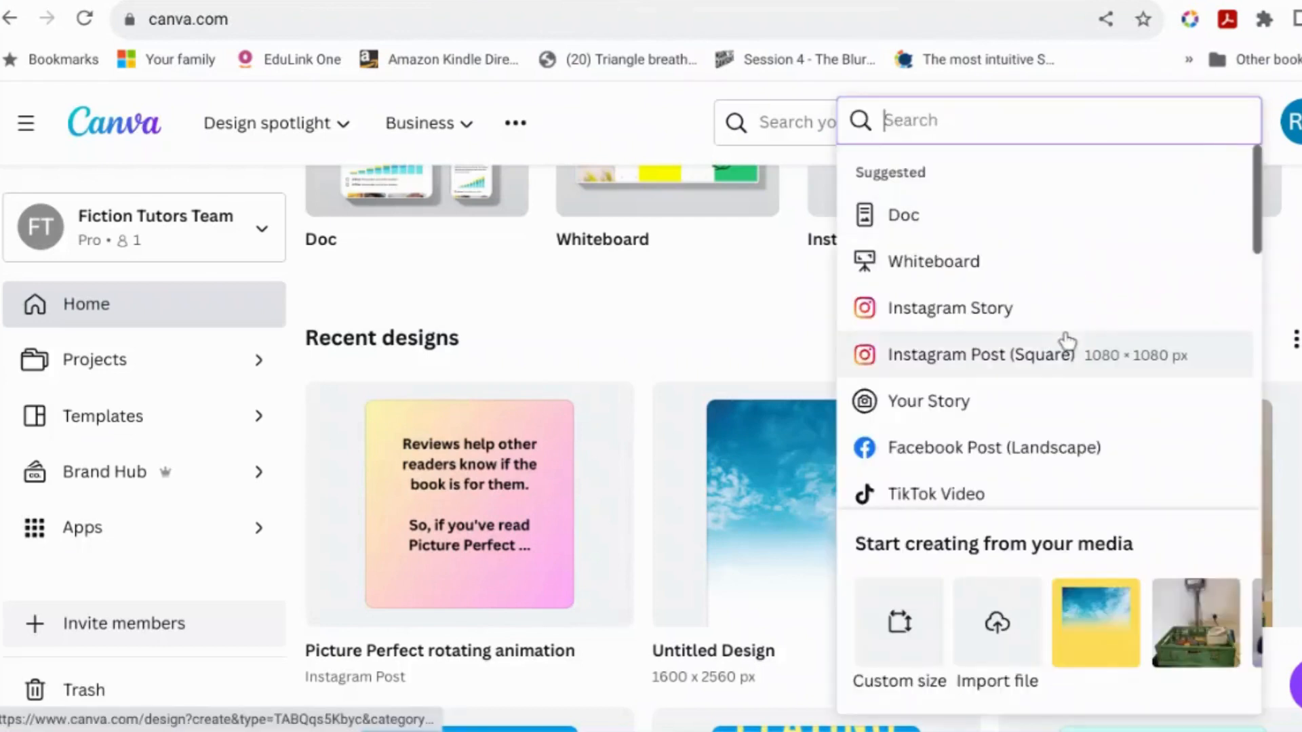
pyautogui.click(1058, 364)
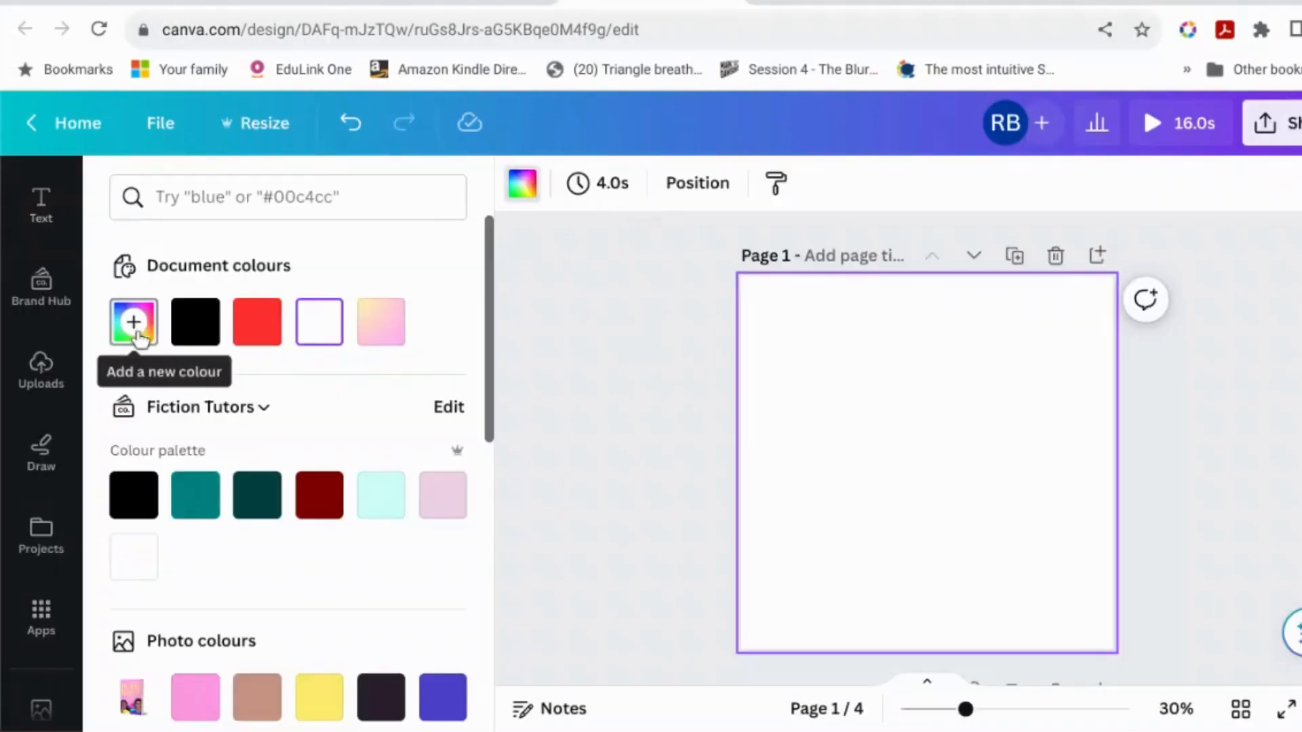
# Try out background fills on page 1, including a gradient and yellow, and settle on the pink photo colour.
pyautogui.click(134, 322)
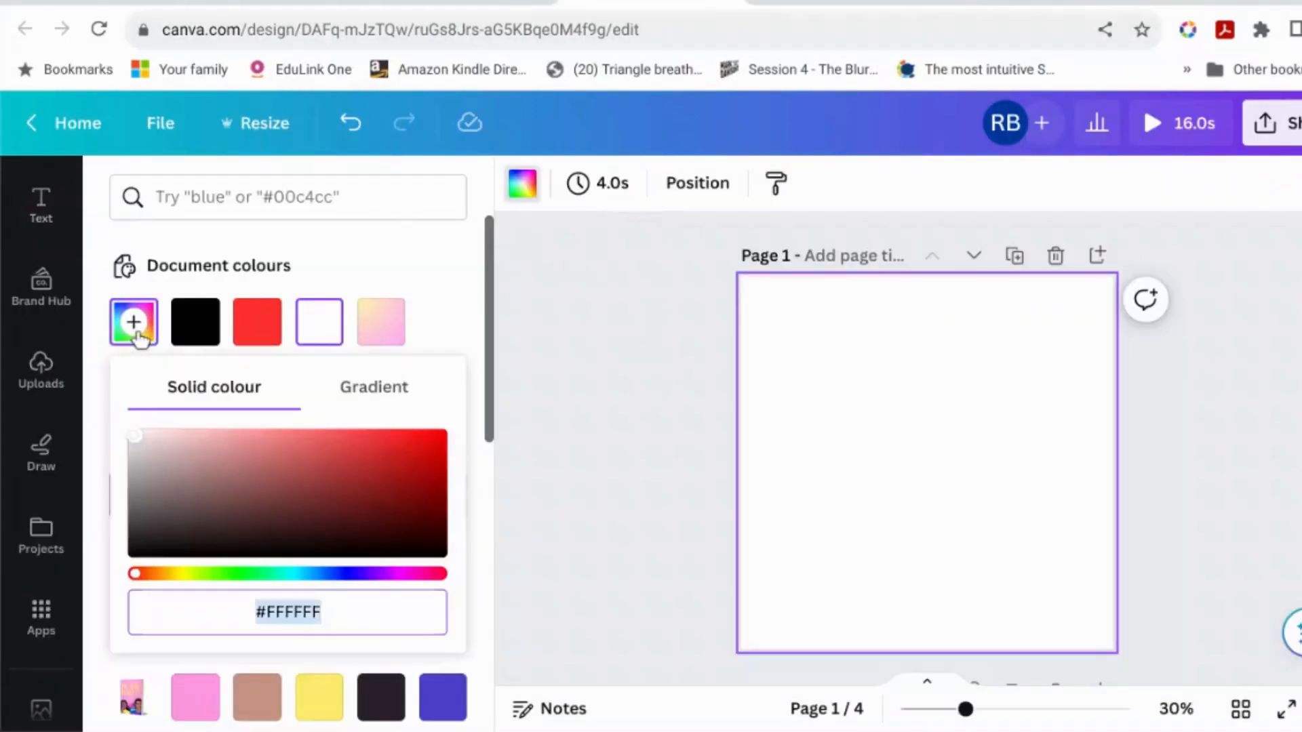
pyautogui.click(384, 390)
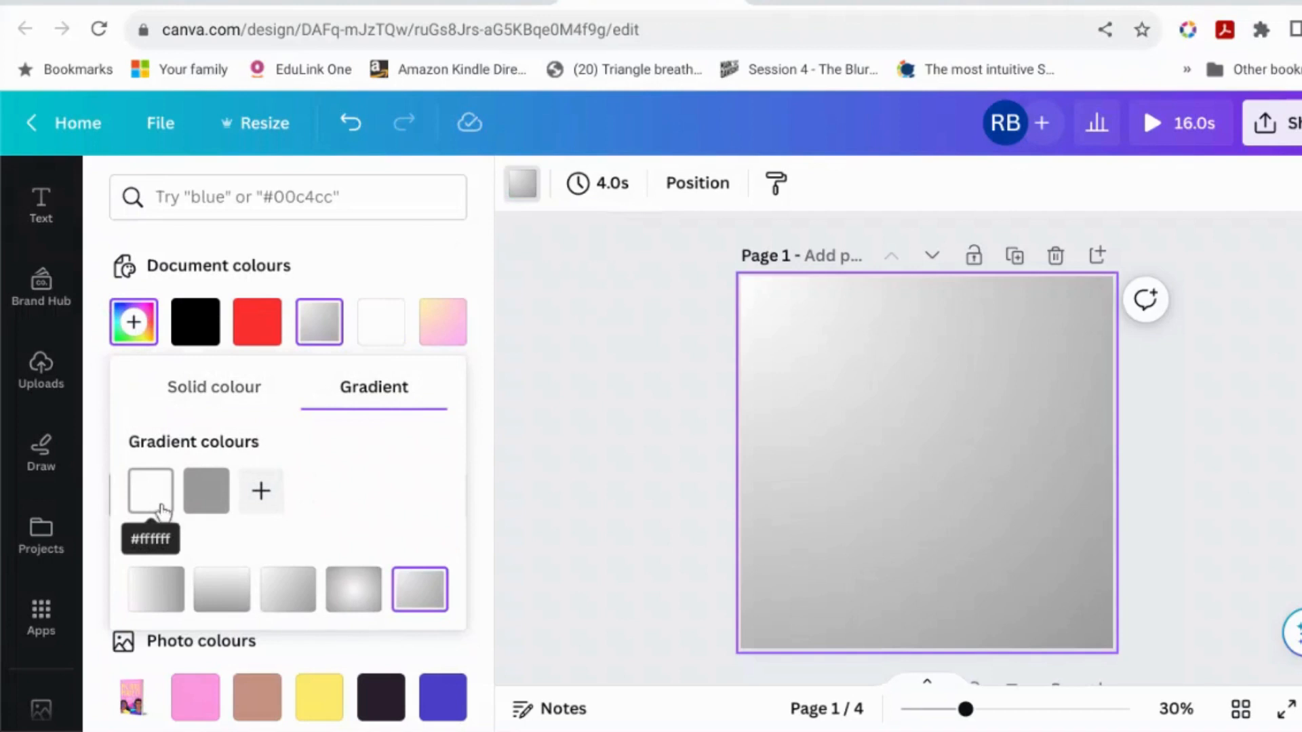
pyautogui.click(195, 698)
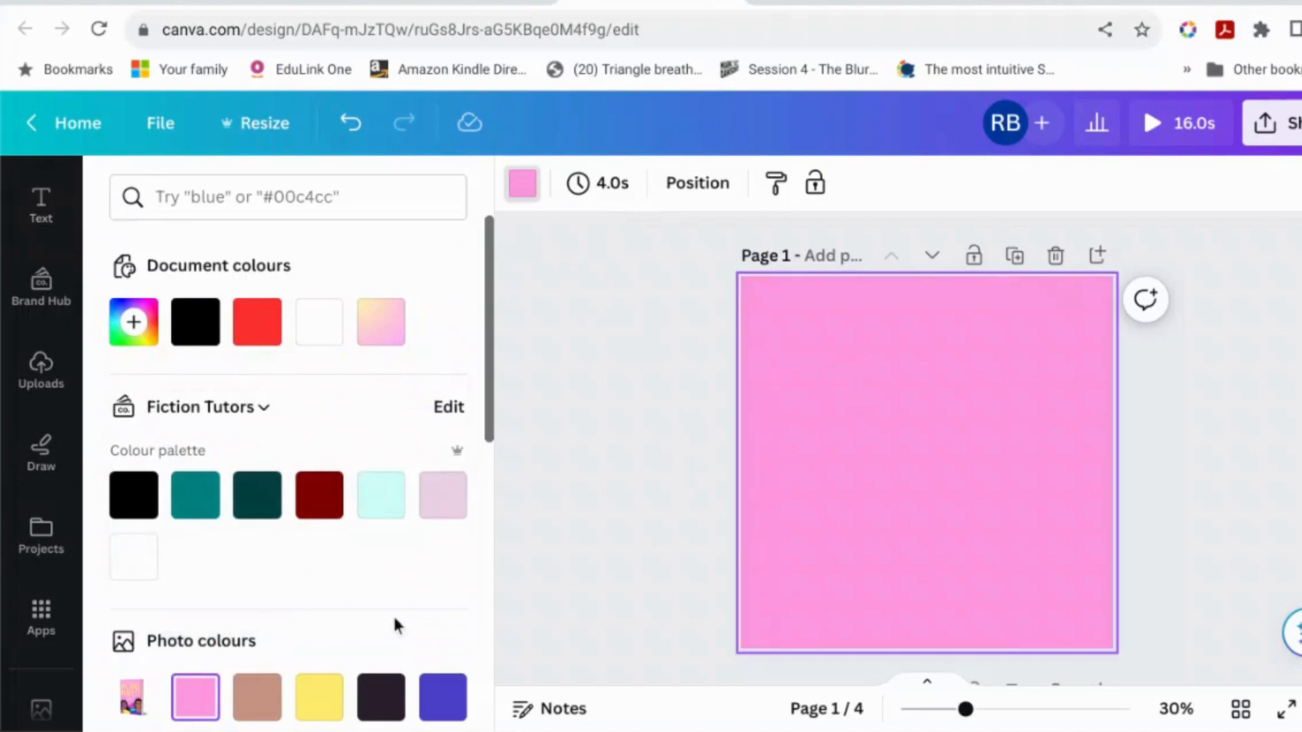
pyautogui.click(317, 708)
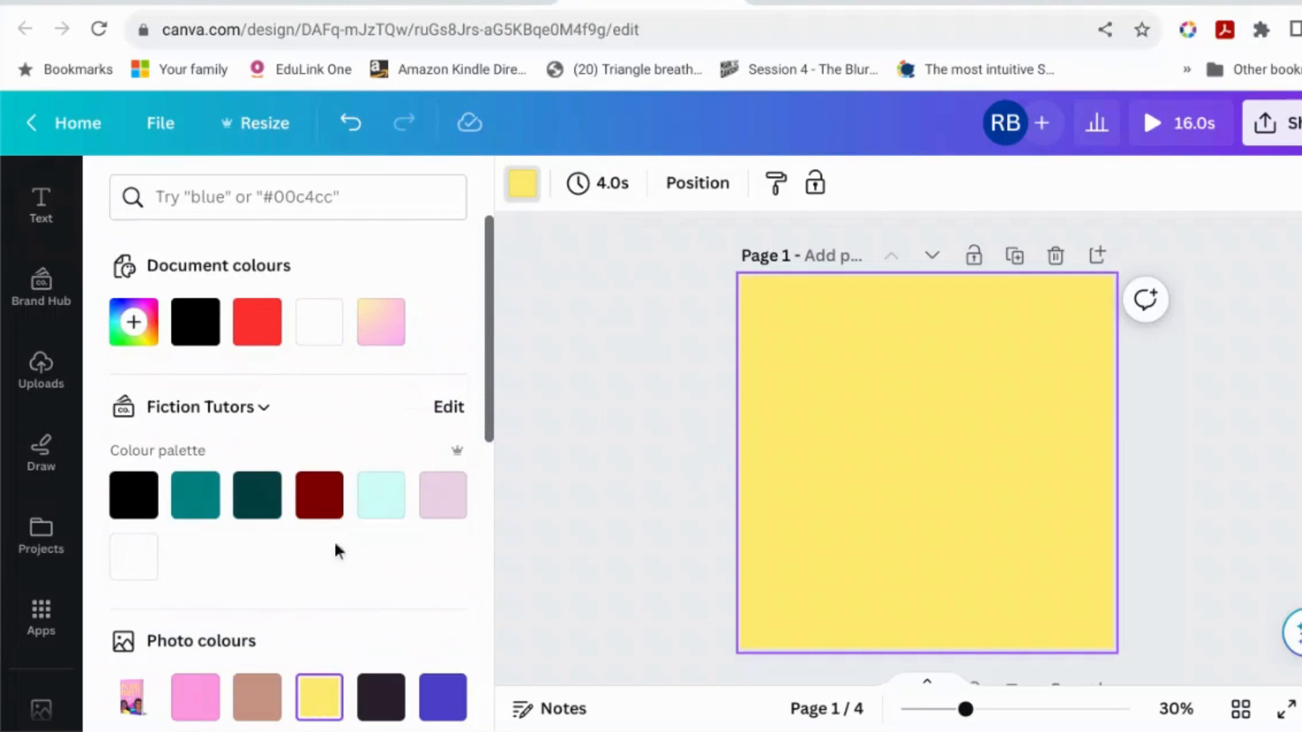
pyautogui.click(207, 705)
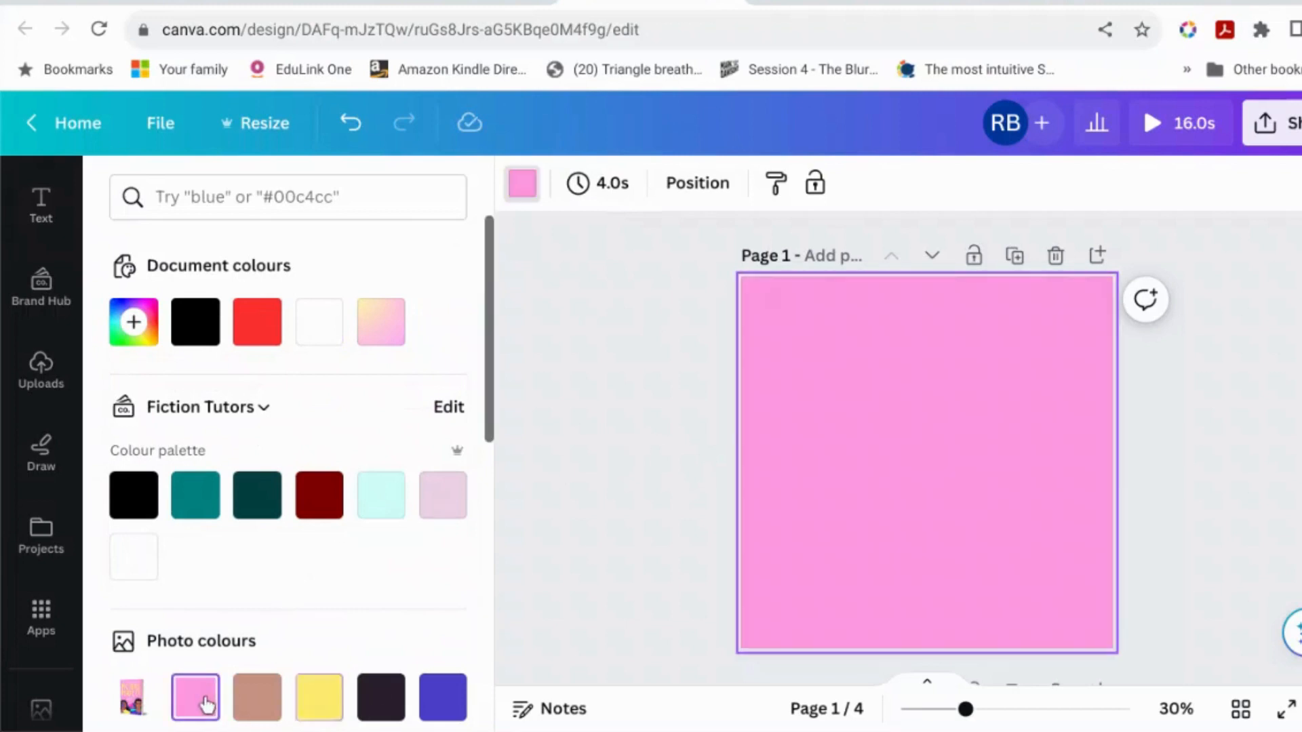
# Turn page 1's pink background into a corner-based circular gradient with yellow #F2F622 as its second colour.
pyautogui.click(533, 189)
pyautogui.click(523, 189)
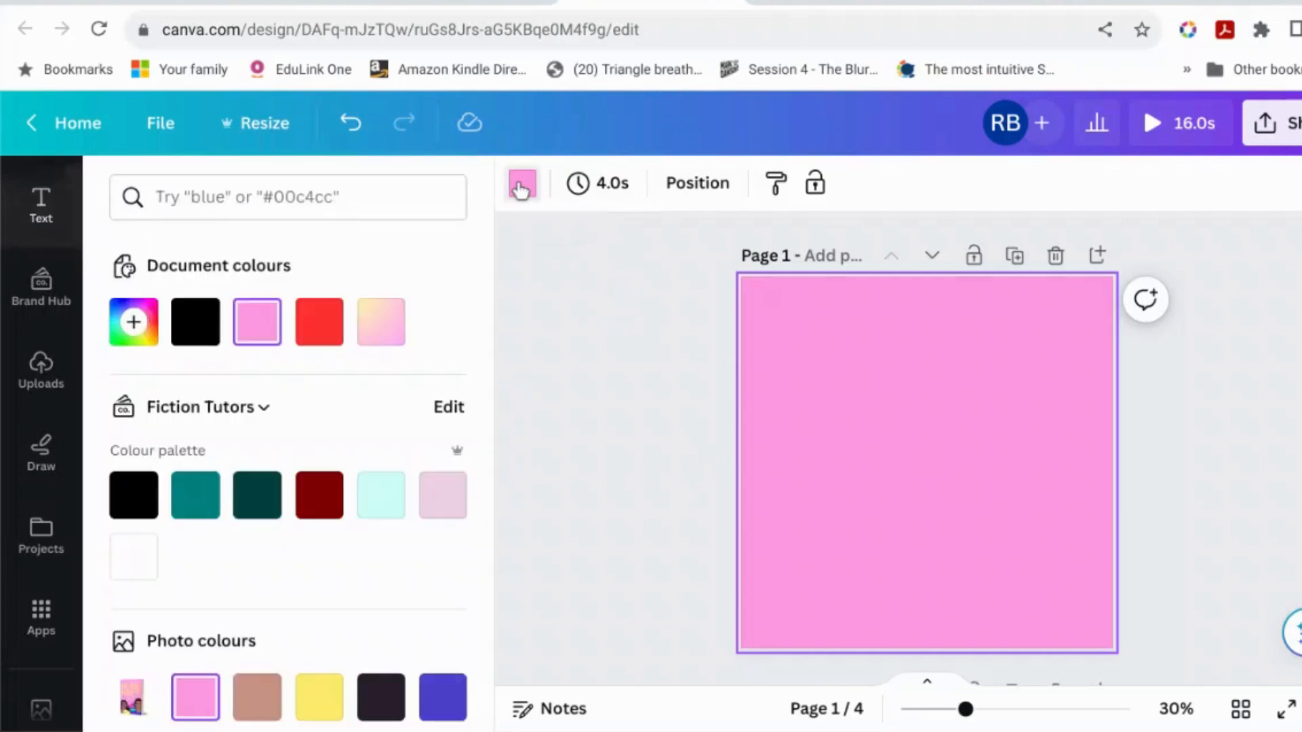
pyautogui.click(268, 331)
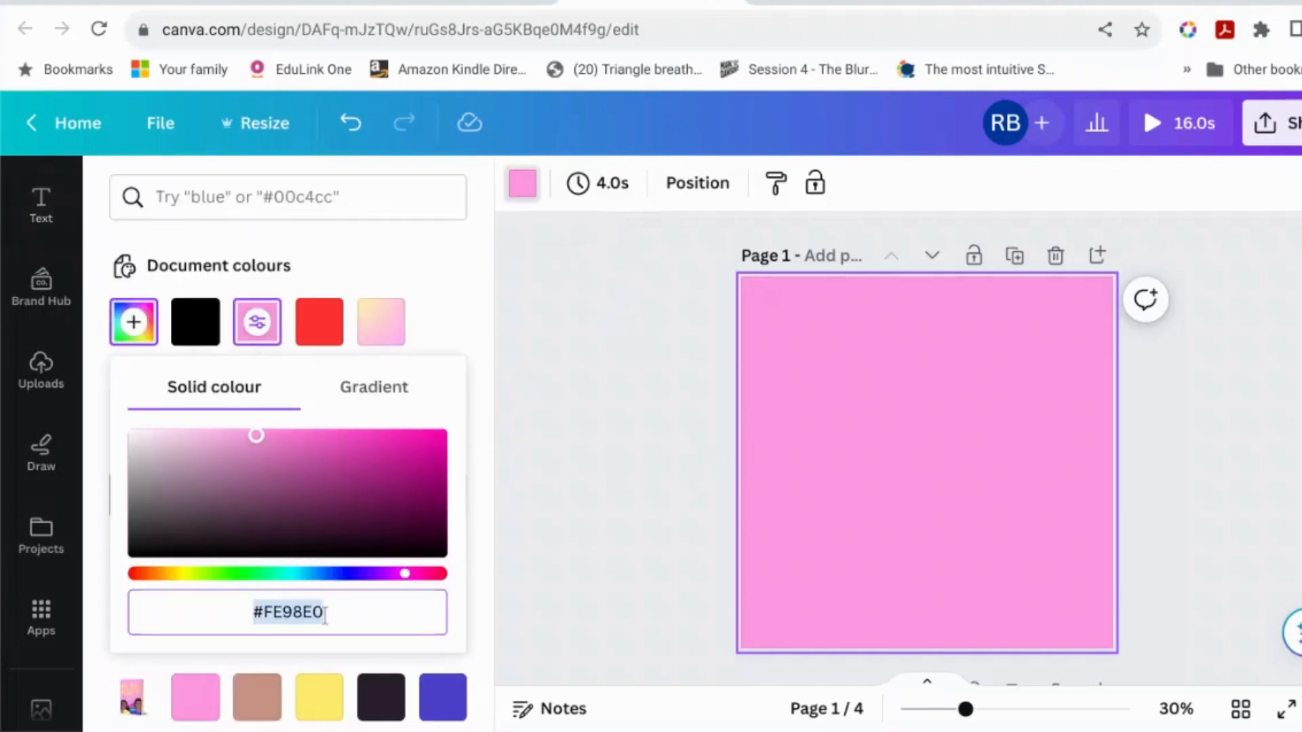
pyautogui.click(383, 399)
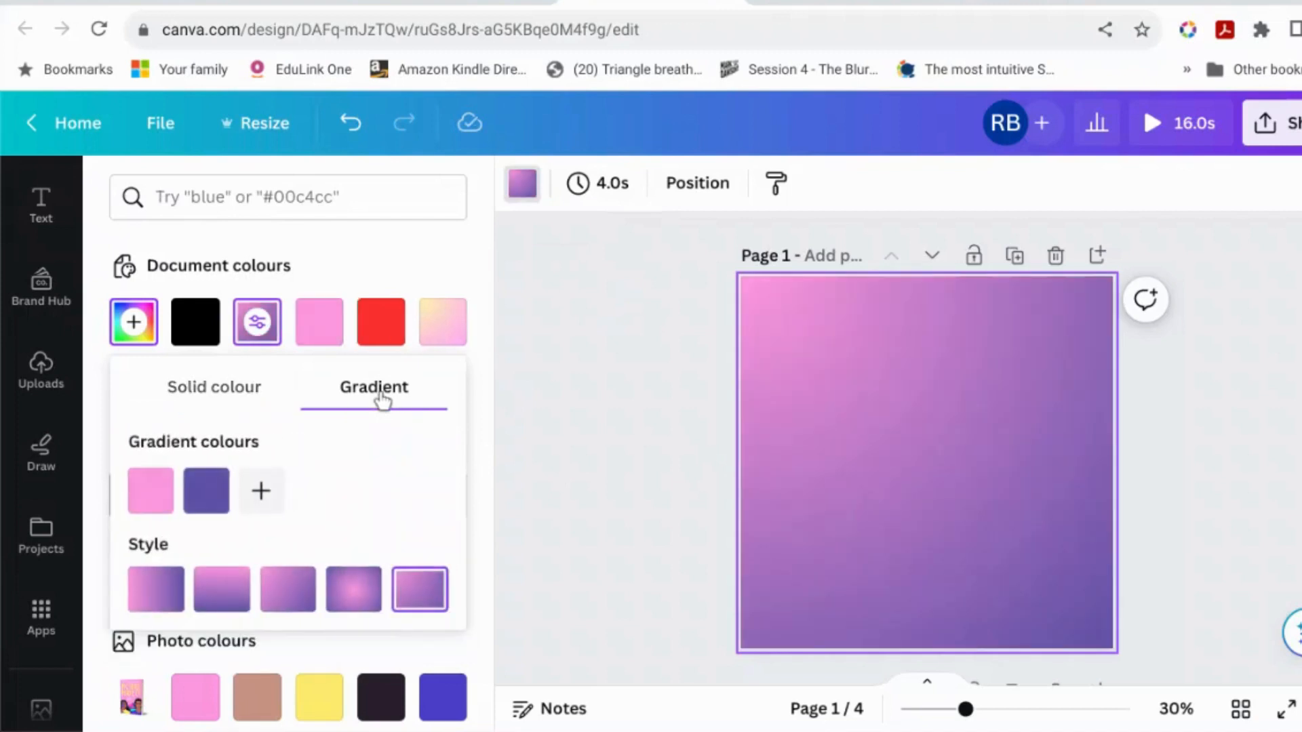
pyautogui.click(206, 490)
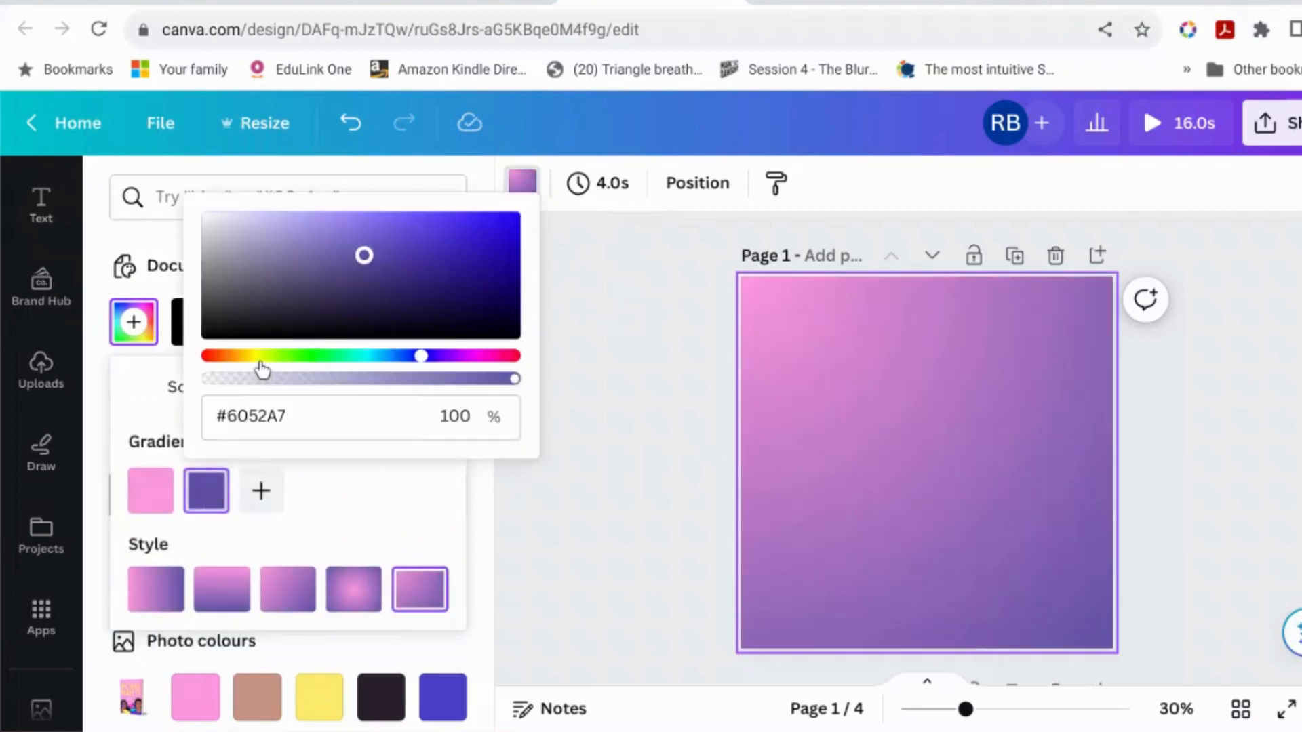
pyautogui.click(261, 357)
pyautogui.click(477, 218)
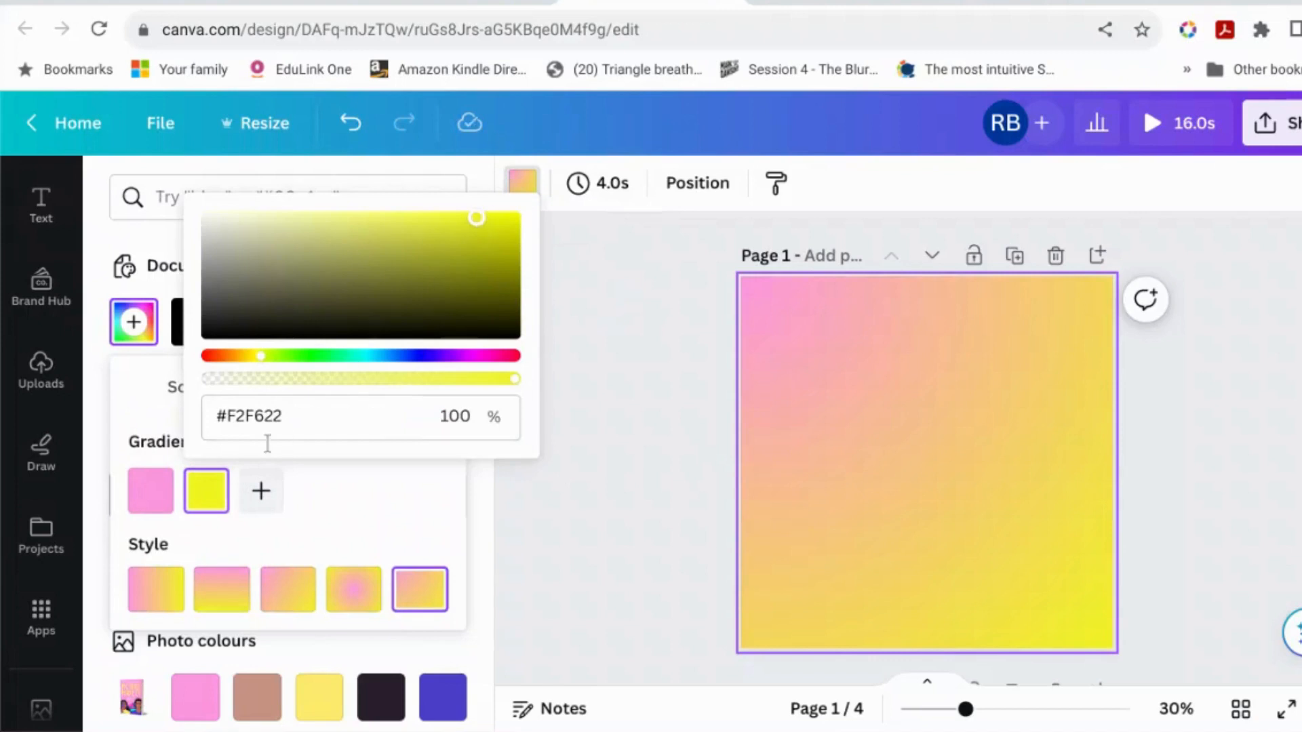
# Reorder the background gradient so yellow comes before pink, and lighten the yellow to #FDFF84.
pyautogui.moveTo(156, 502); pyautogui.dragTo(220, 498)
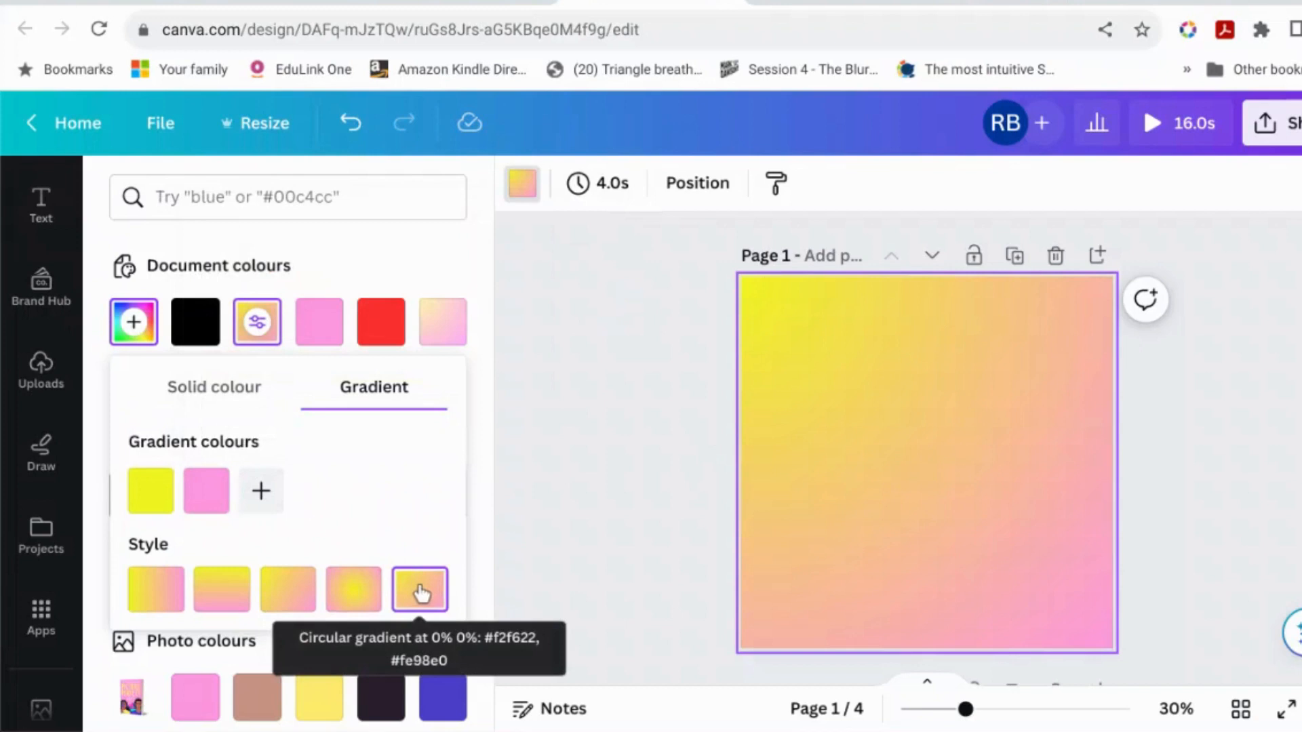
pyautogui.click(173, 469)
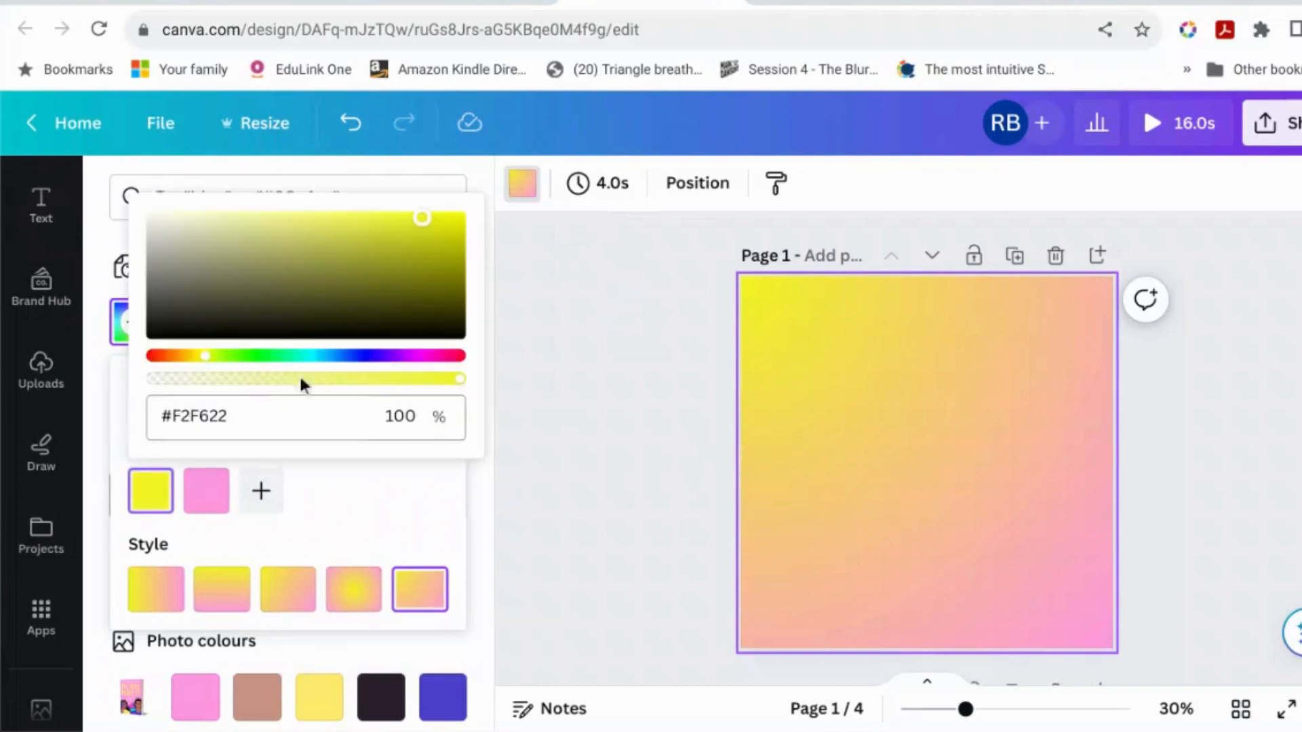
pyautogui.moveTo(420, 218); pyautogui.dragTo(303, 217)
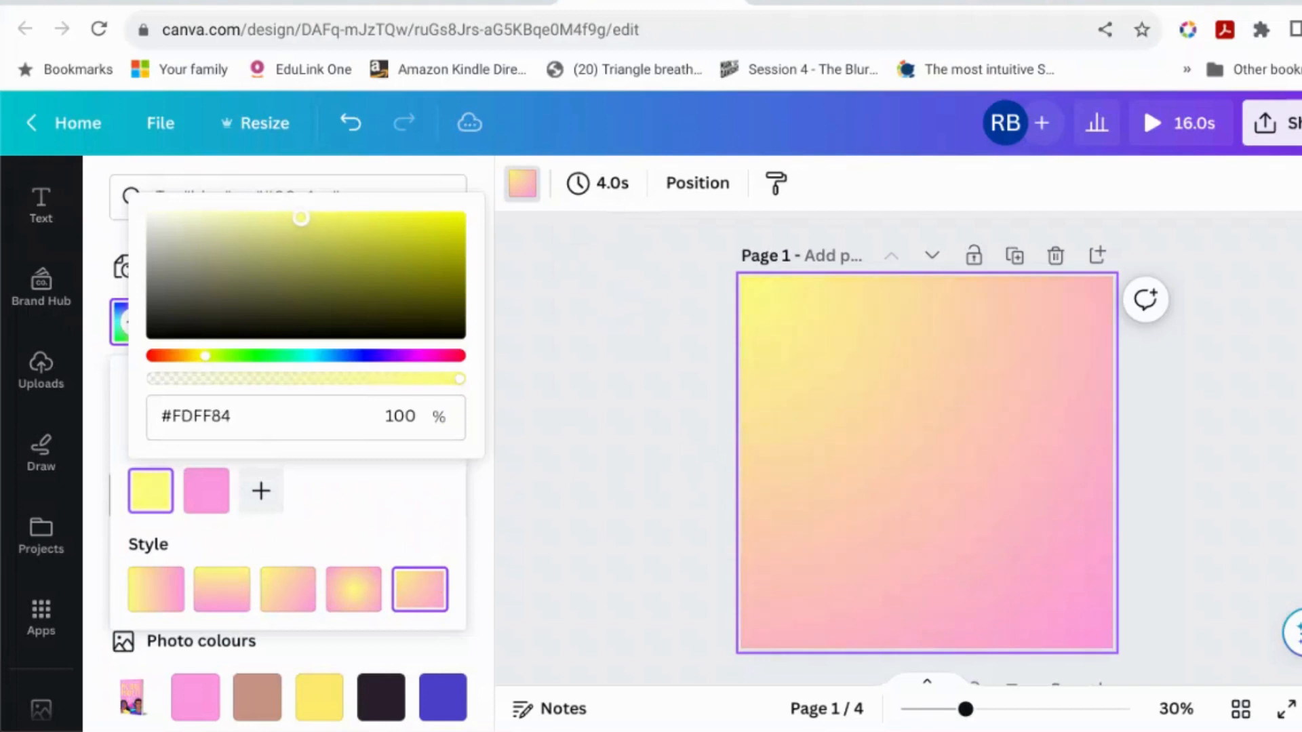
pyautogui.click(666, 400)
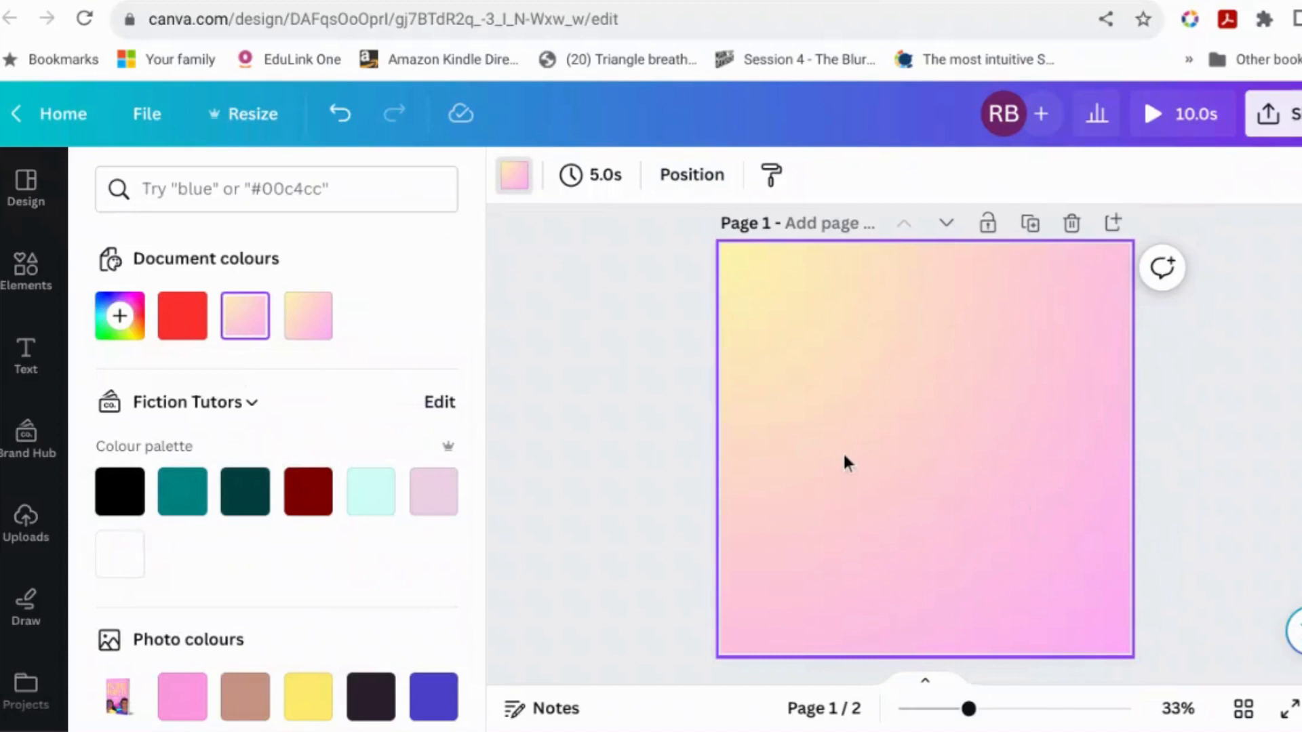
# Add the bold text "Reviews help other readers know if the book is for them. So, if you've read Picture Perfect ..." to page 1.
pyautogui.write("Reviews help other readers know if the book is for them.  So, if you've read Picture Perfect ...")
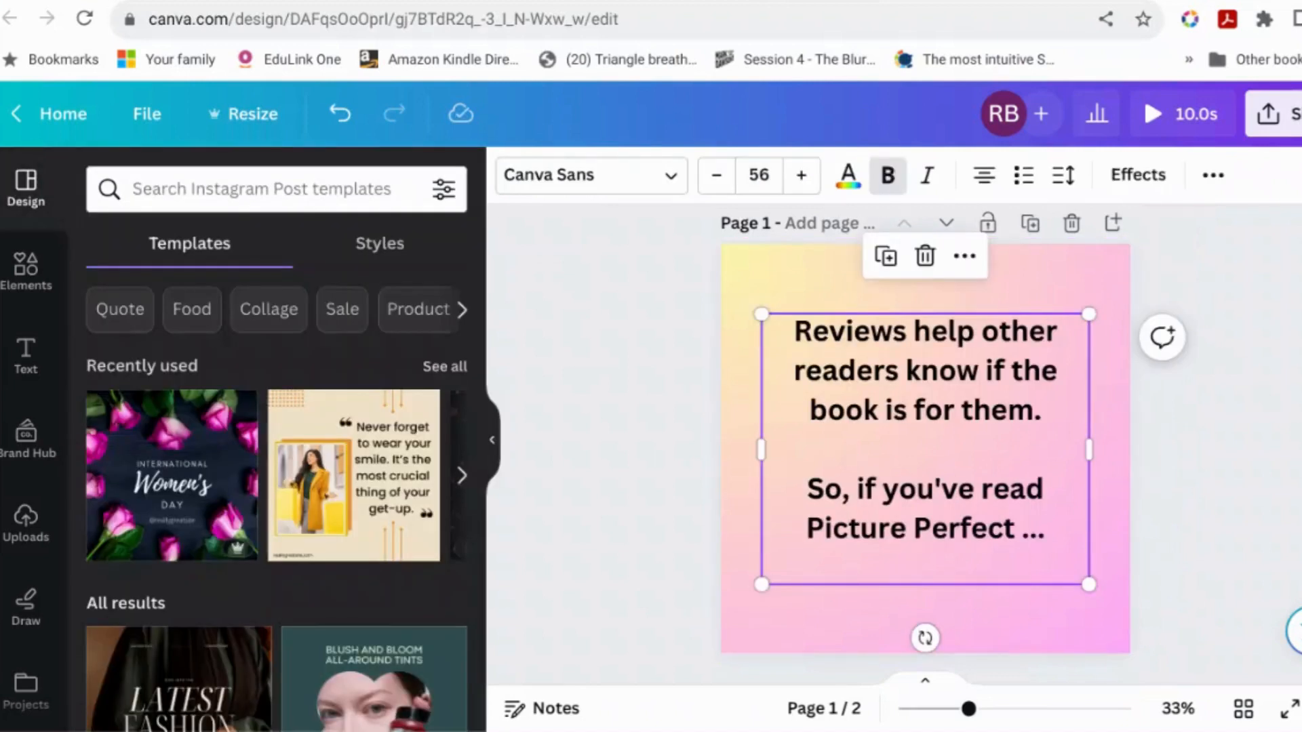
pyautogui.click(1166, 456)
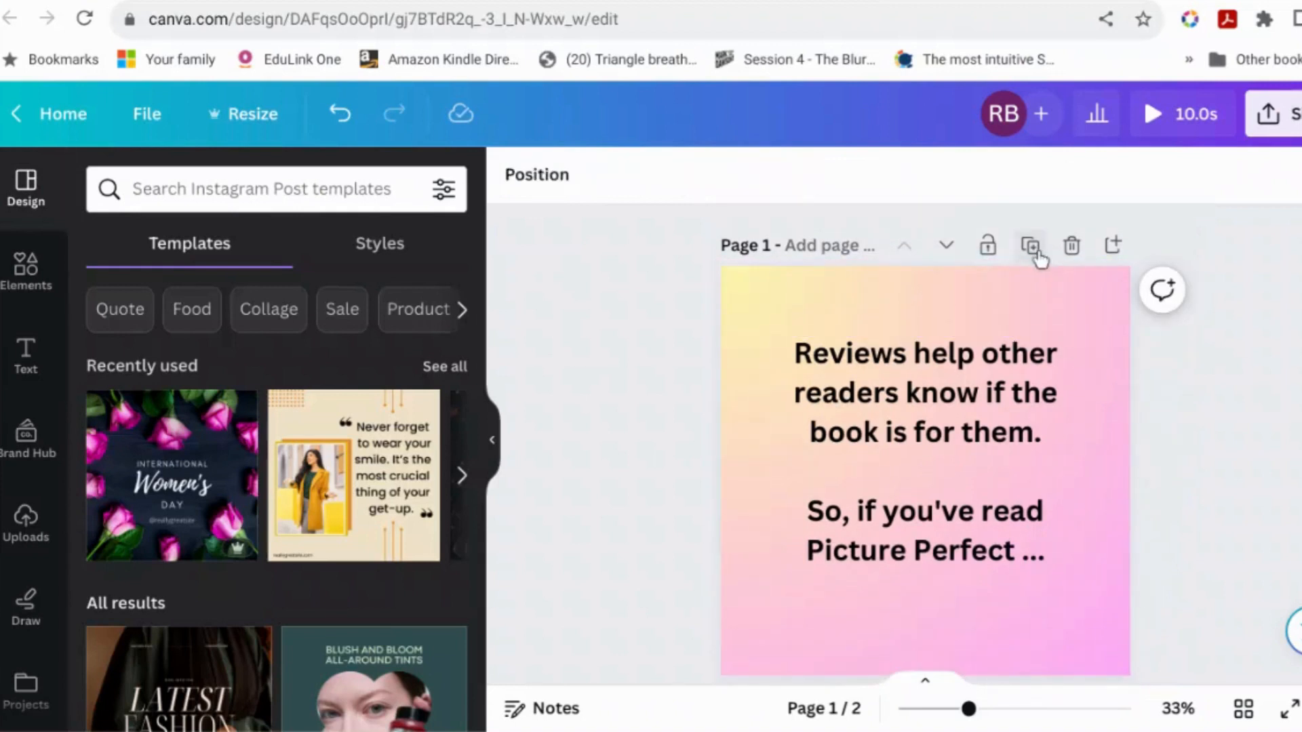
# Duplicate page 1 and delete the text from the copy, leaving only its gradient background.
pyautogui.click(1031, 245)
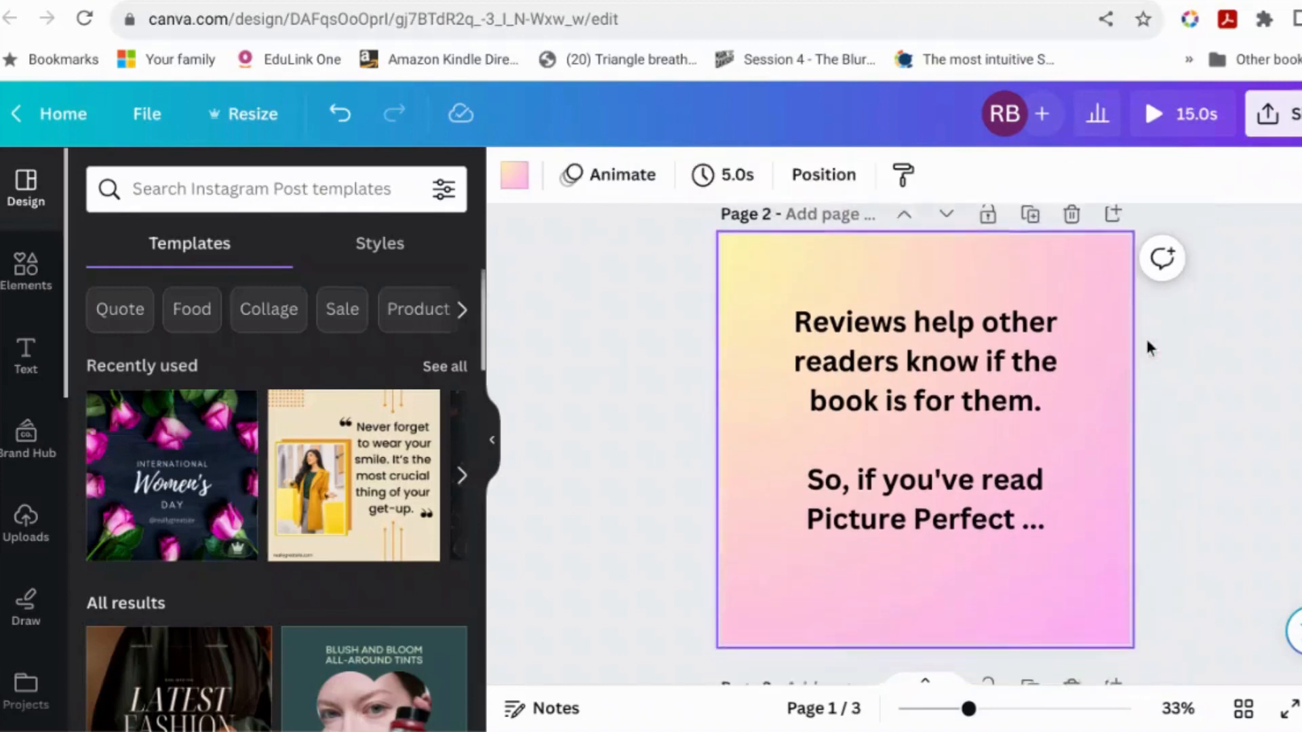
pyautogui.scroll(-3, 1144, 336)
pyautogui.scroll(5, 1145, 339)
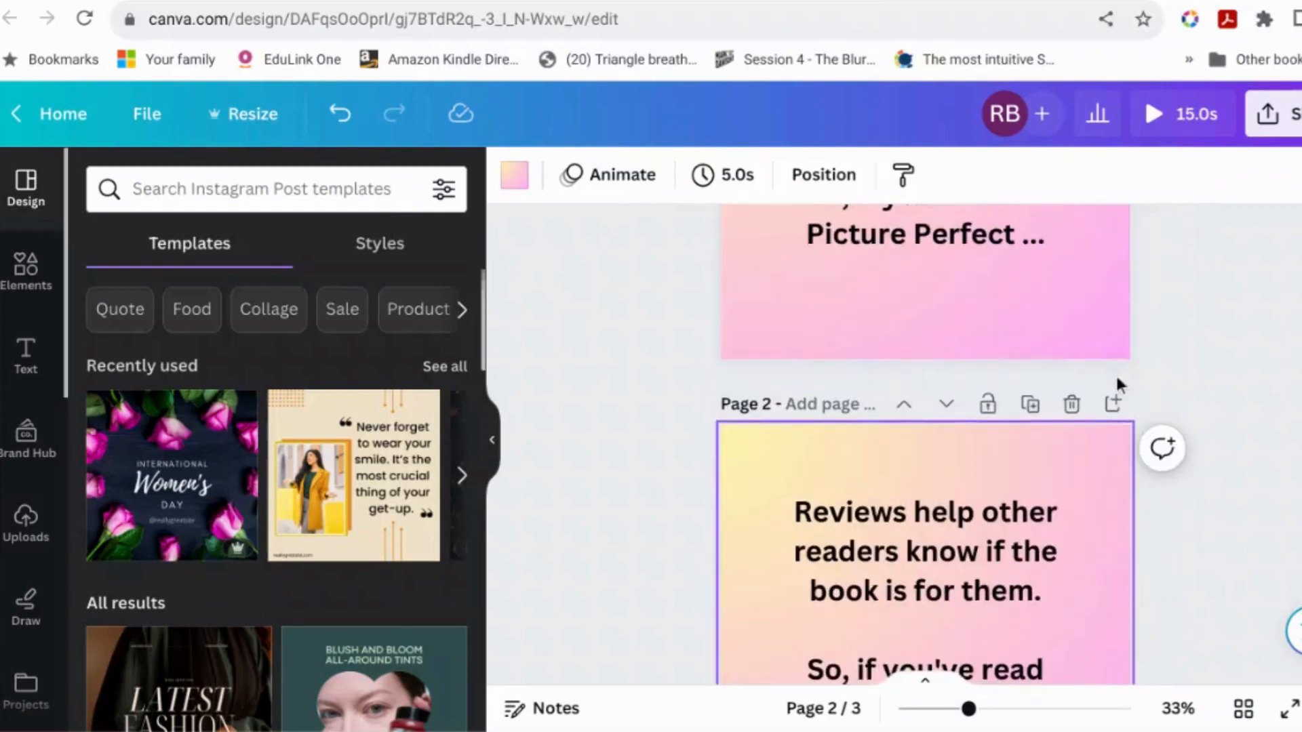
pyautogui.scroll(-1, 1079, 441)
pyautogui.click(1039, 503)
pyautogui.press('Delete')
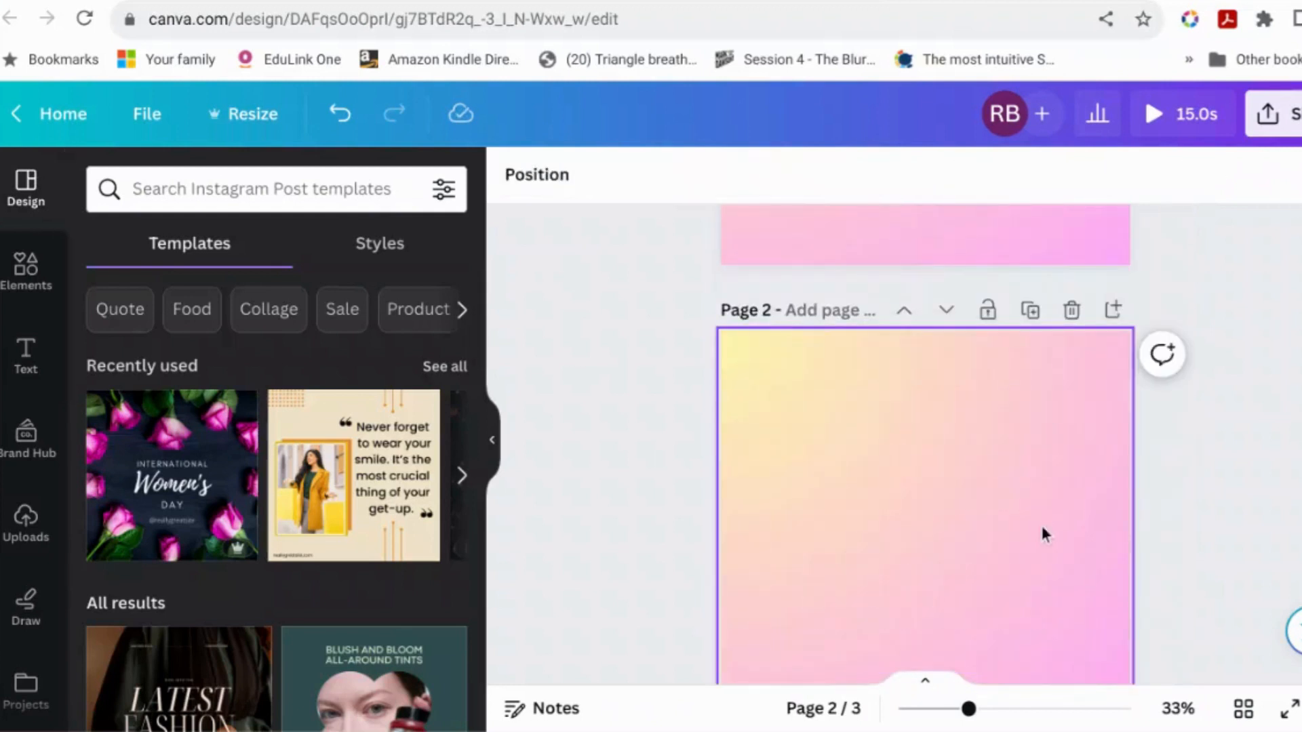
pyautogui.scroll(-1, 1047, 530)
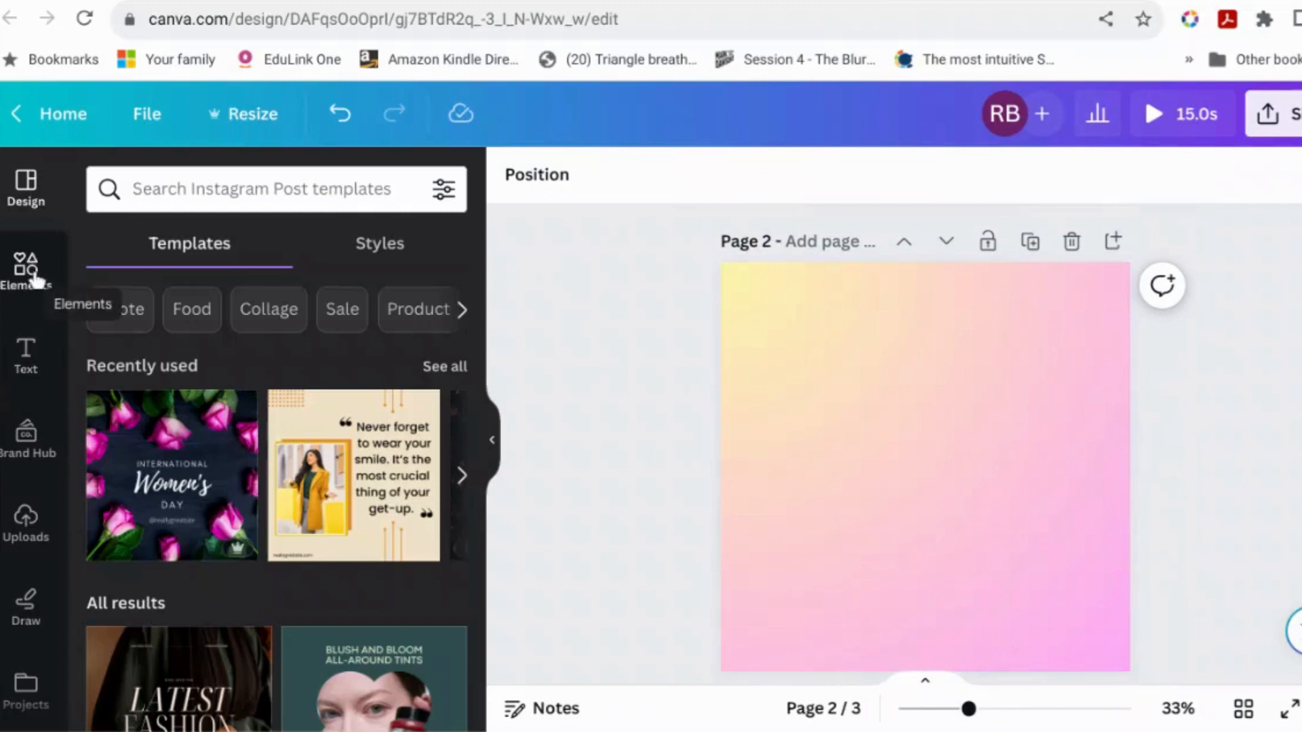
# Place the uploaded Picture Perfect book cover image at the centre of page 2.
pyautogui.click(29, 536)
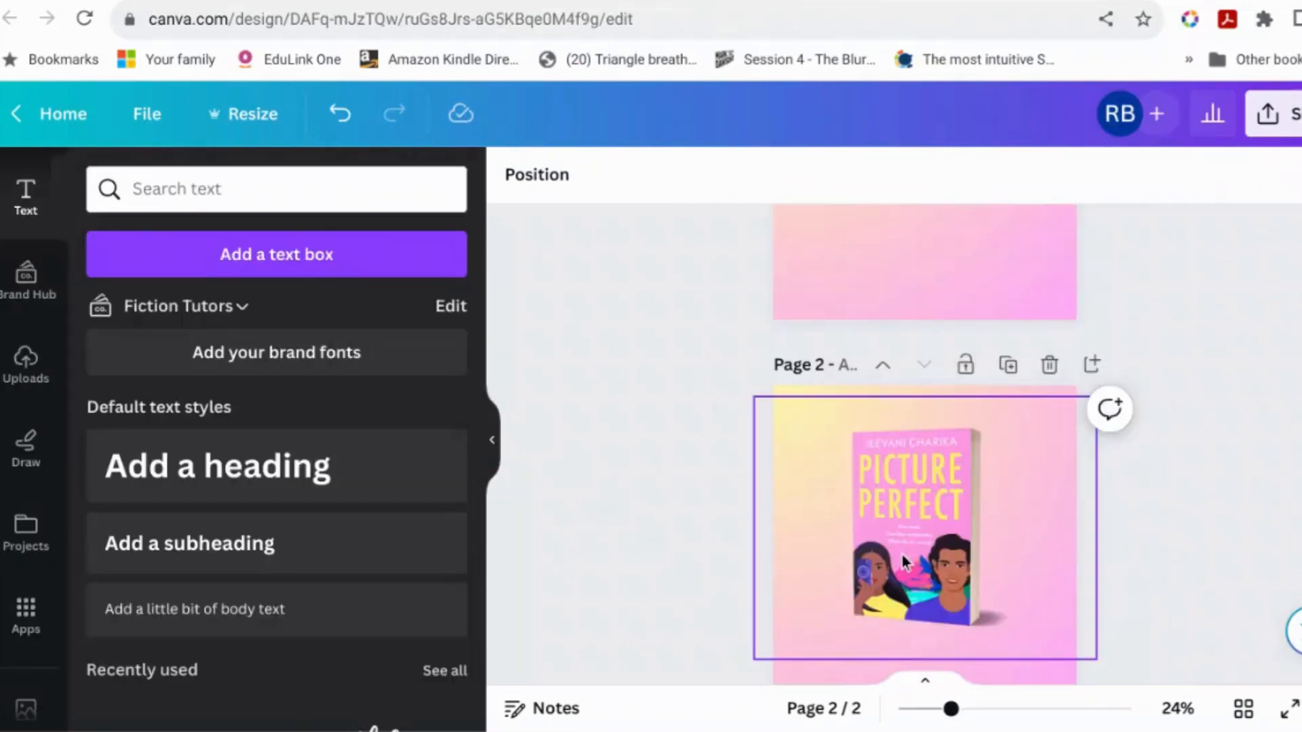
pyautogui.moveTo(902, 555); pyautogui.dragTo(900, 553)
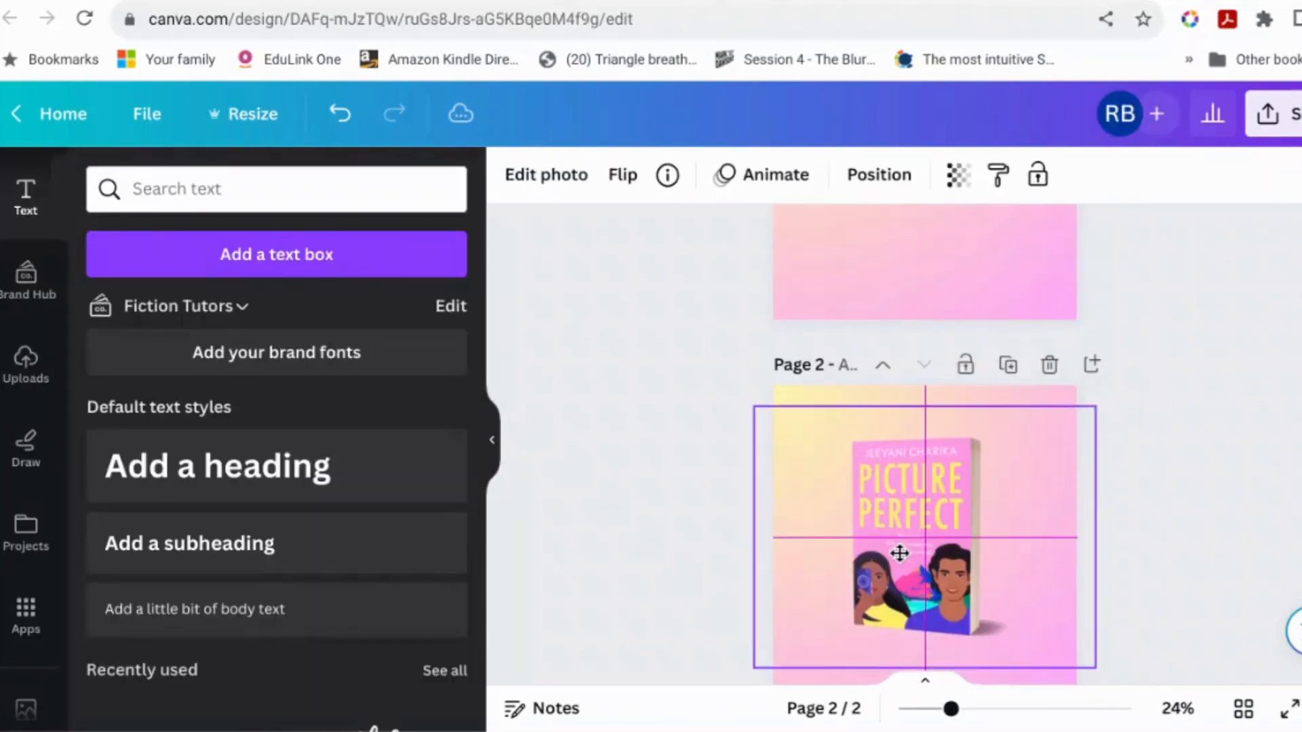
pyautogui.click(1239, 530)
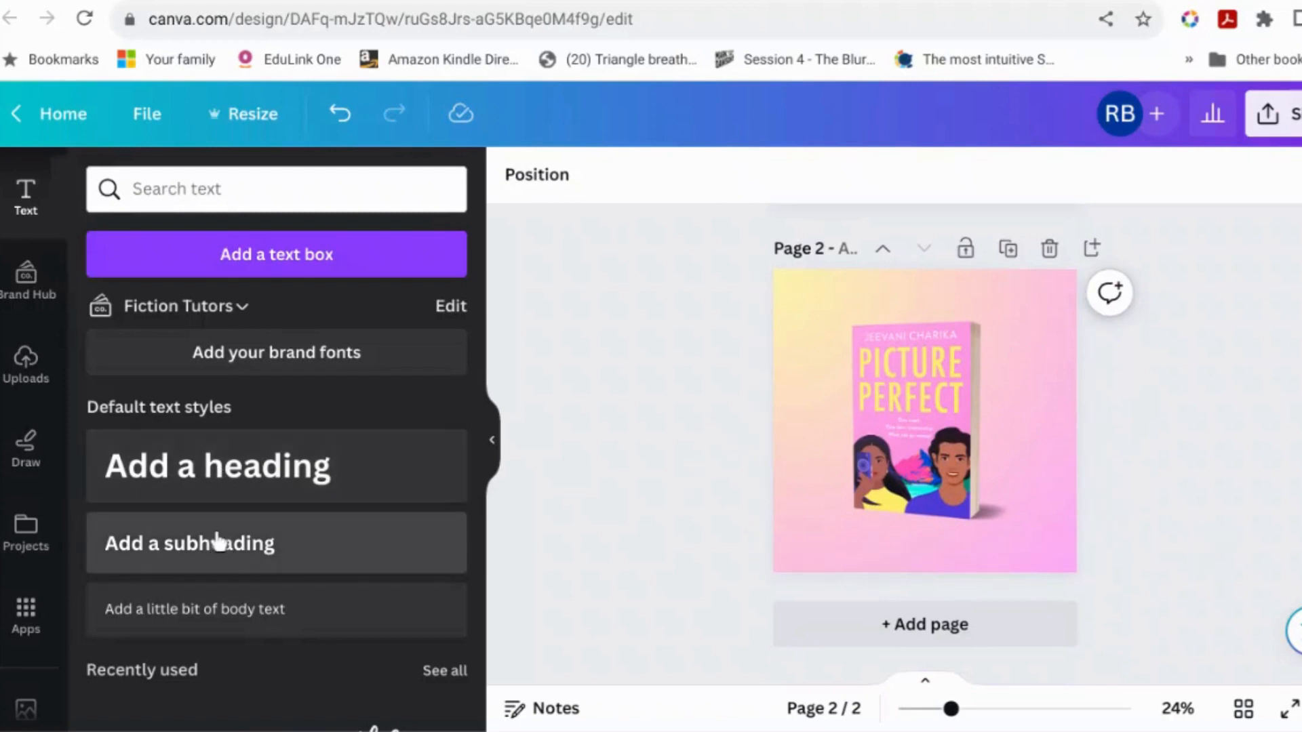
# Add a heading to page 2 reading "Please leave a review! Please leave a review!".
pyautogui.click(236, 501)
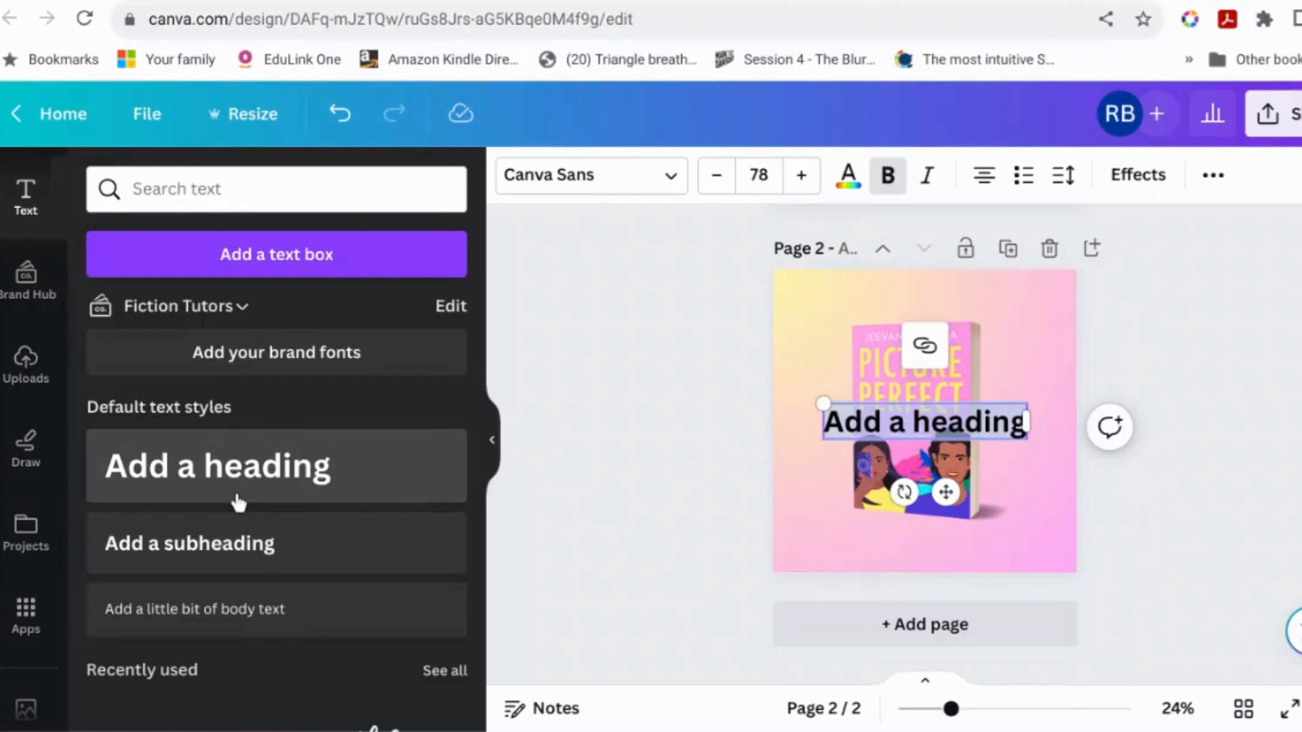
pyautogui.write('Please leave a review! Please leave a review!')
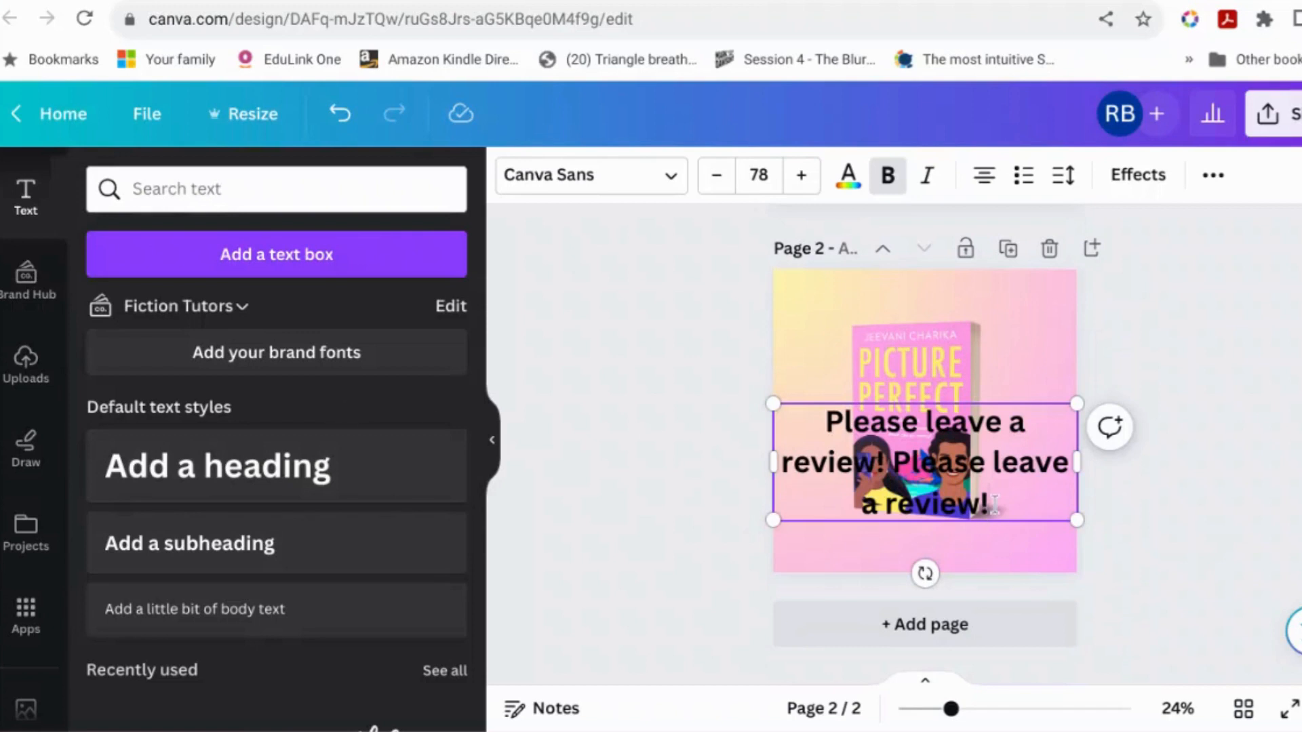
# Colour all of the review heading's text red from the default solid colours.
pyautogui.moveTo(994, 503); pyautogui.dragTo(826, 417)
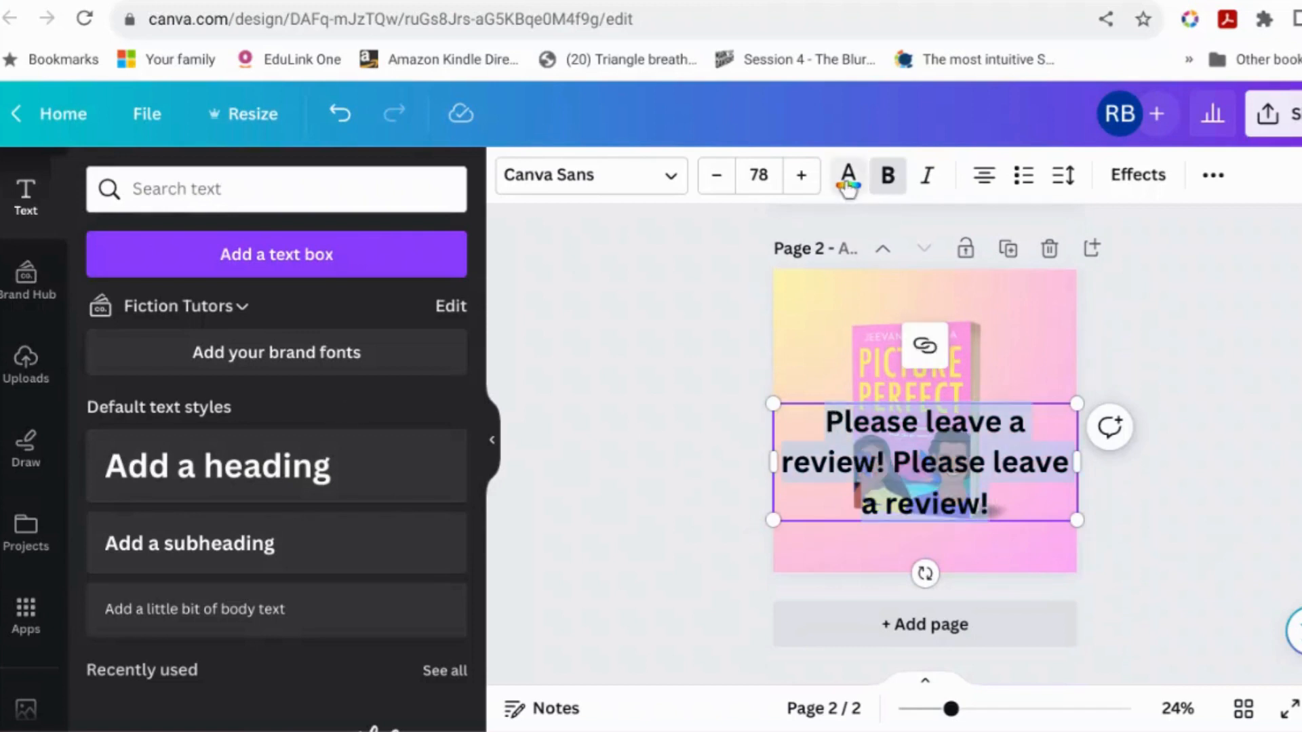
pyautogui.click(847, 178)
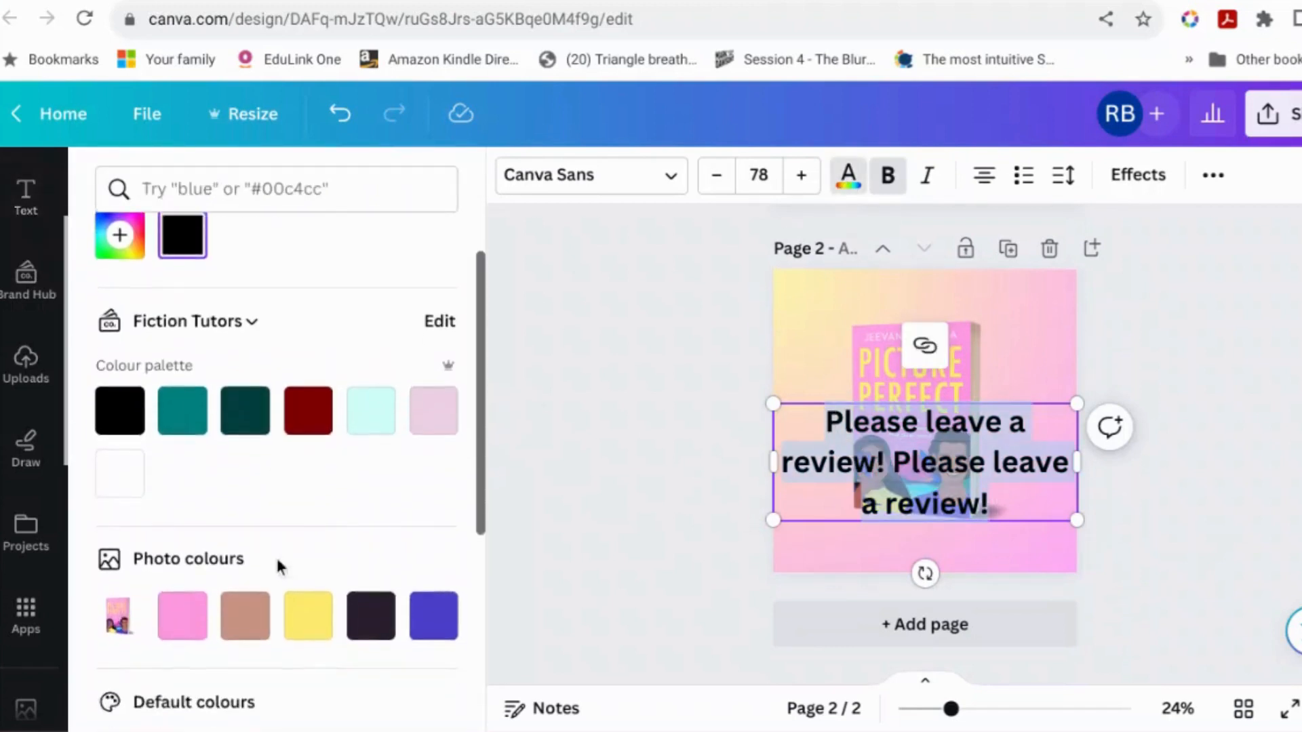
pyautogui.scroll(1, 291, 488)
pyautogui.scroll(-5, 267, 500)
pyautogui.click(117, 514)
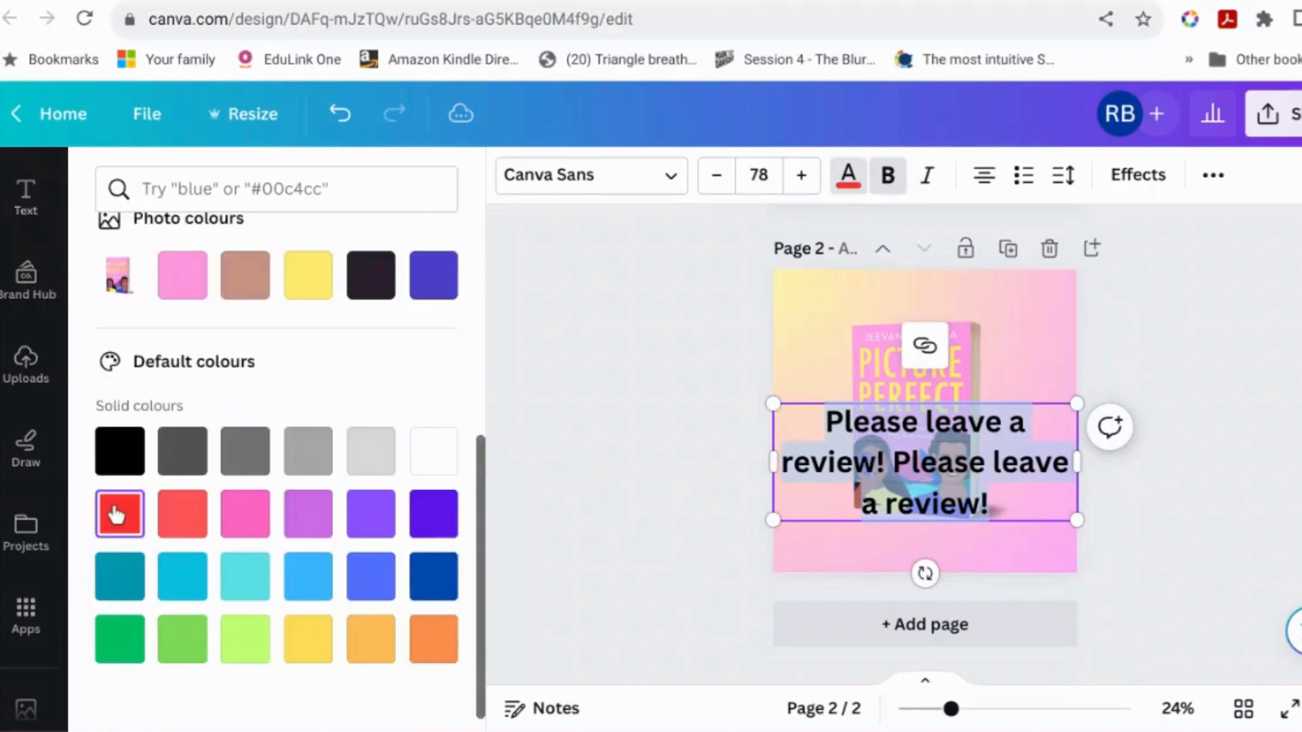
pyautogui.click(602, 515)
pyautogui.click(1223, 371)
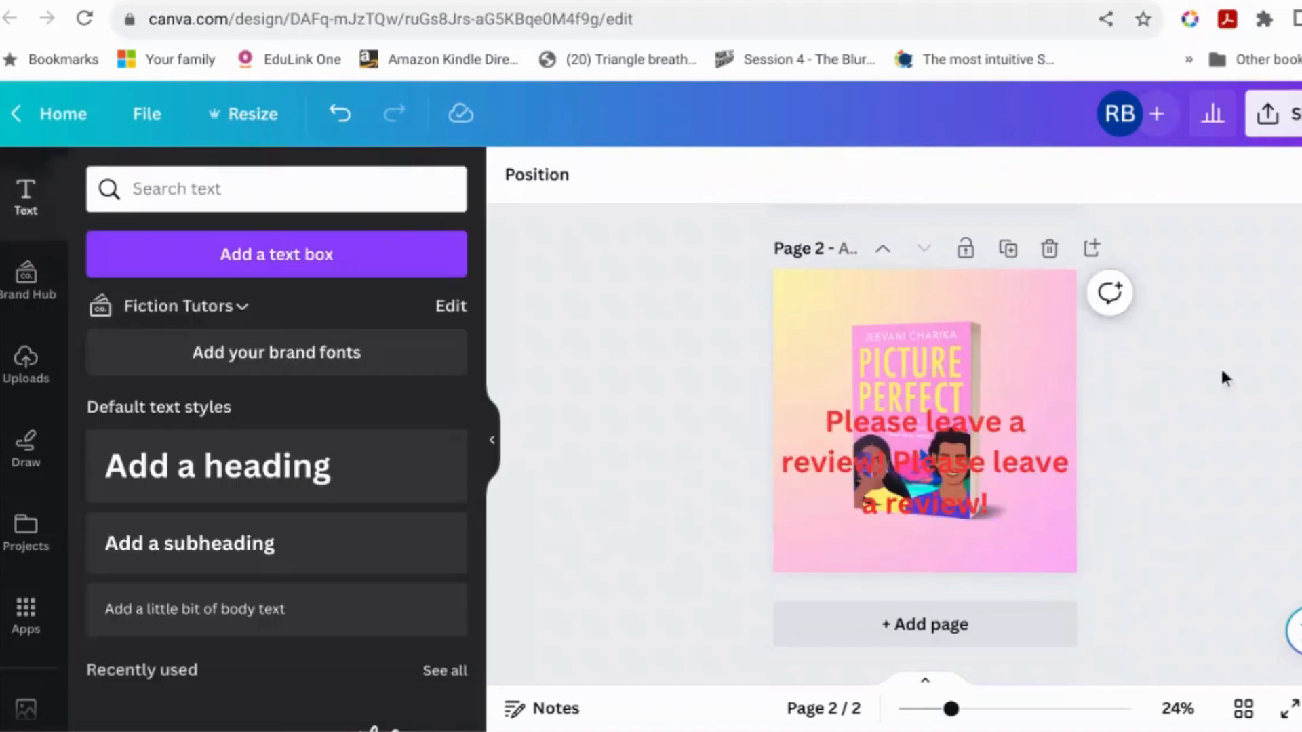
pyautogui.scroll(5, 1258, 425)
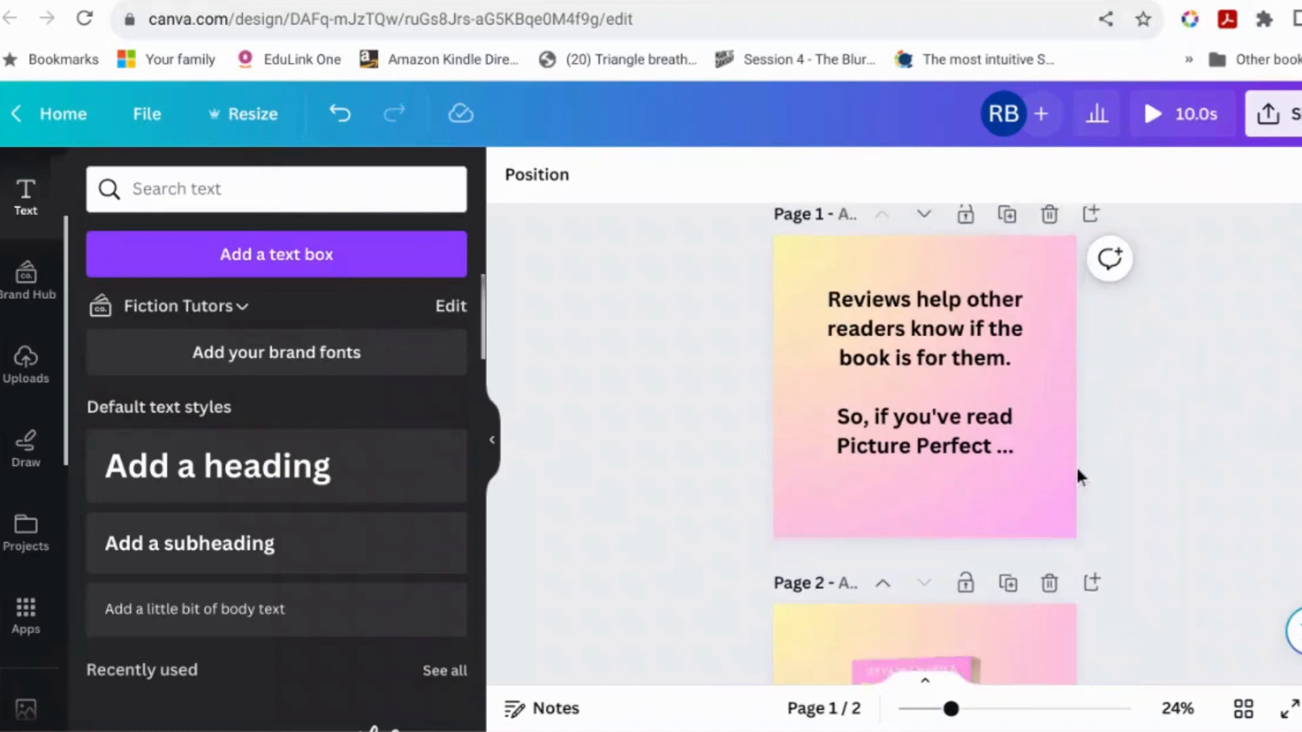
pyautogui.scroll(-4, 1076, 465)
pyautogui.scroll(4, 1072, 217)
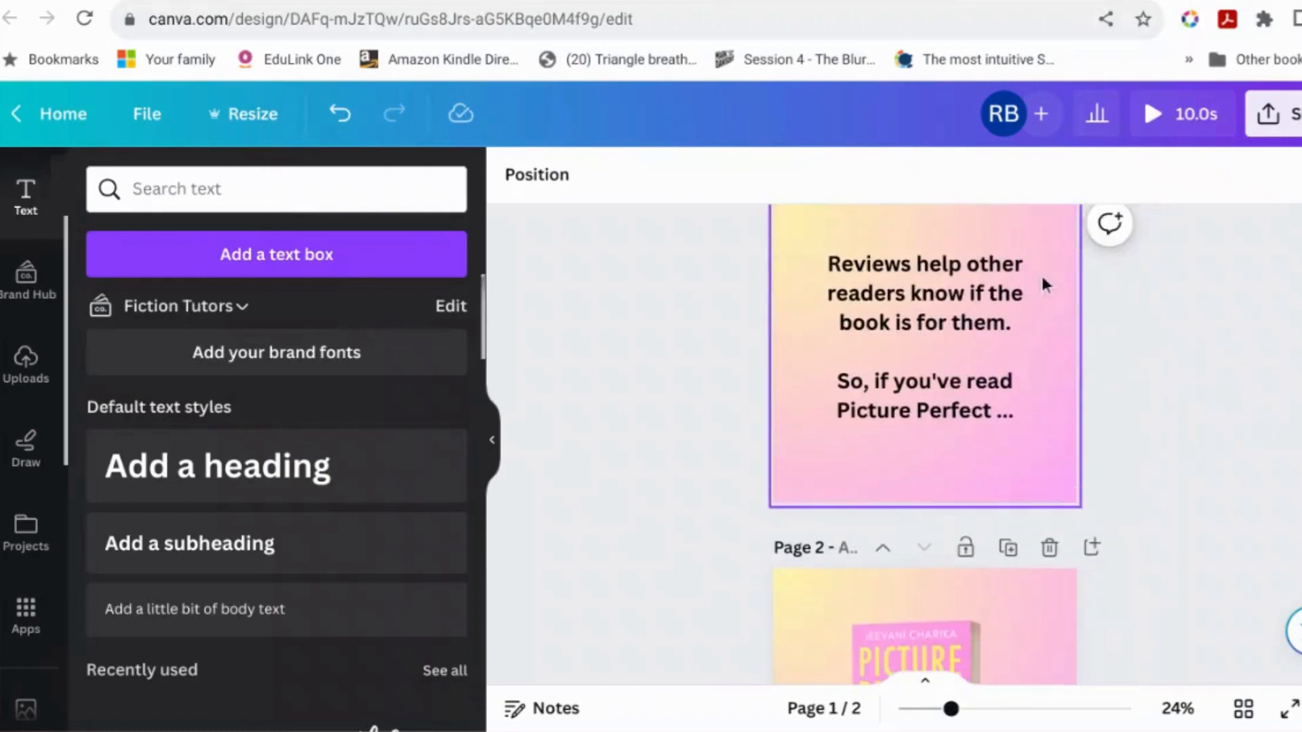
# Apply the Curve shape effect to the red review heading on page 2, with a curve value of 71.
pyautogui.scroll(-4, 1020, 437)
pyautogui.scroll(2, 1020, 438)
pyautogui.scroll(-3, 1004, 468)
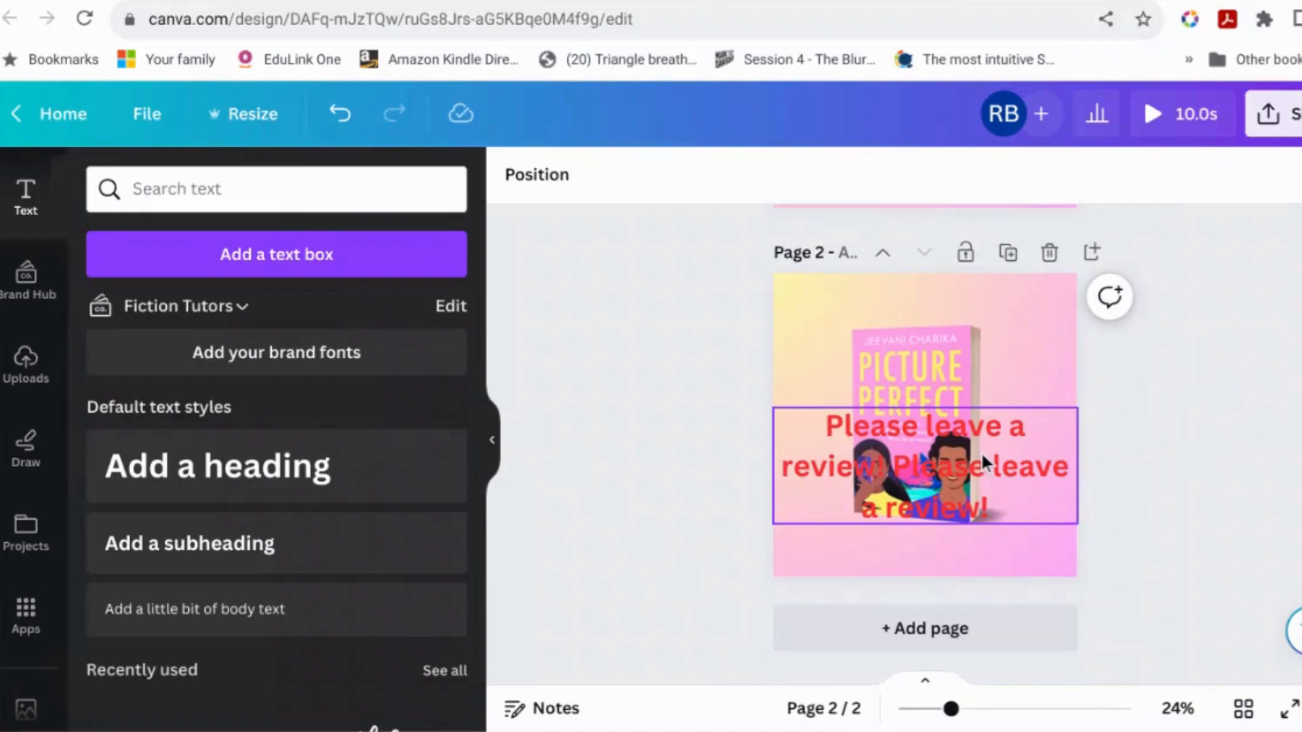
pyautogui.click(980, 451)
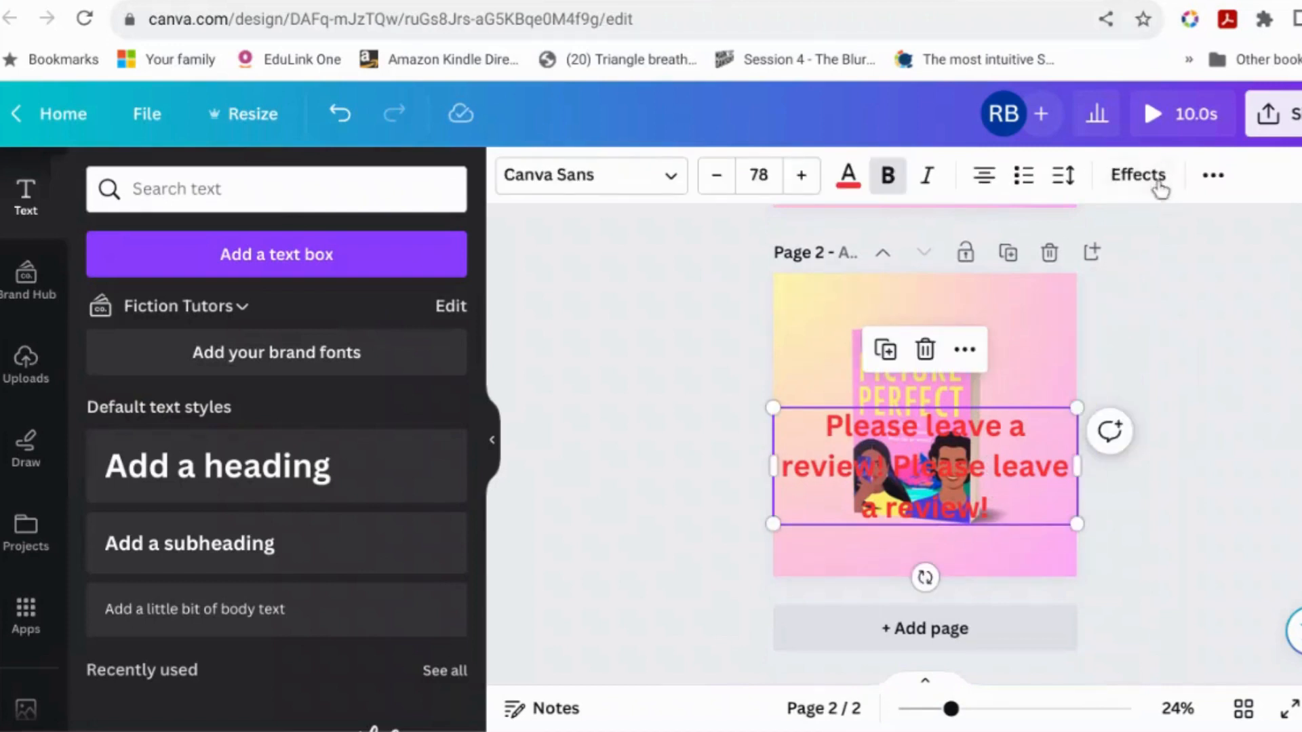
pyautogui.click(1153, 181)
pyautogui.scroll(-5, 390, 438)
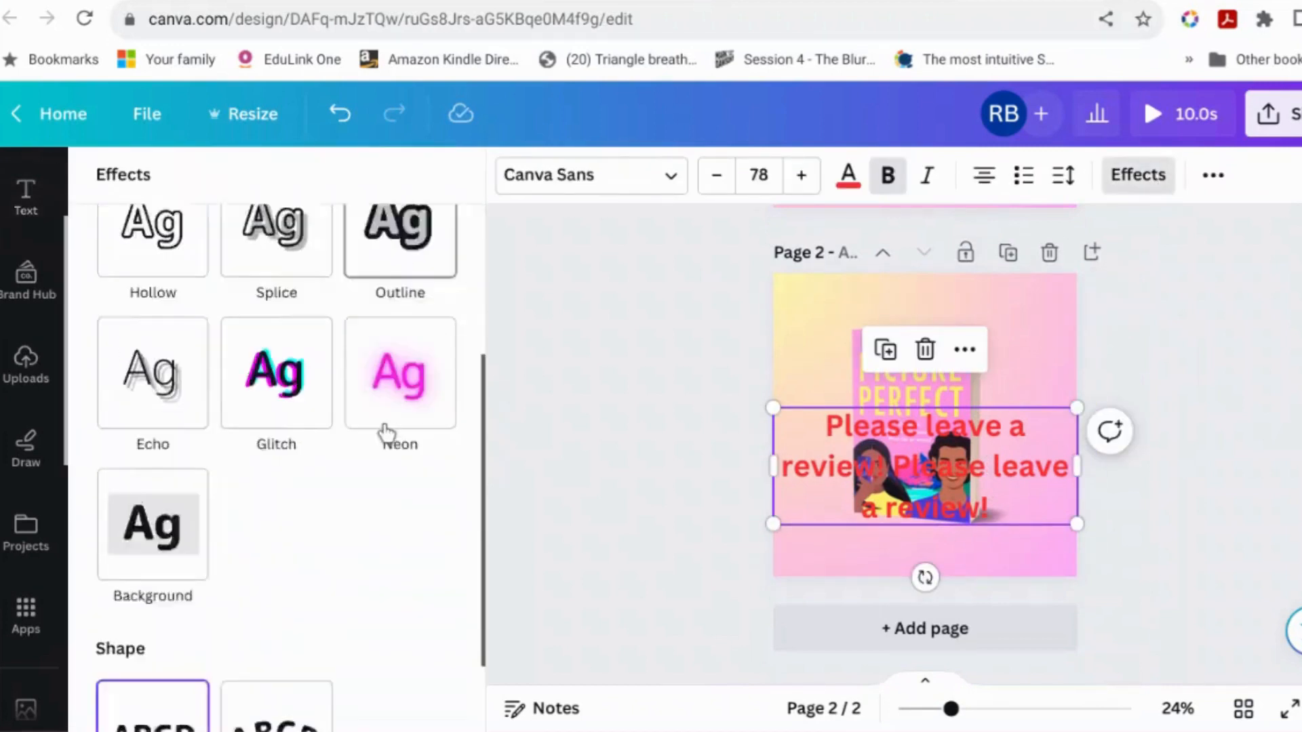
pyautogui.click(277, 655)
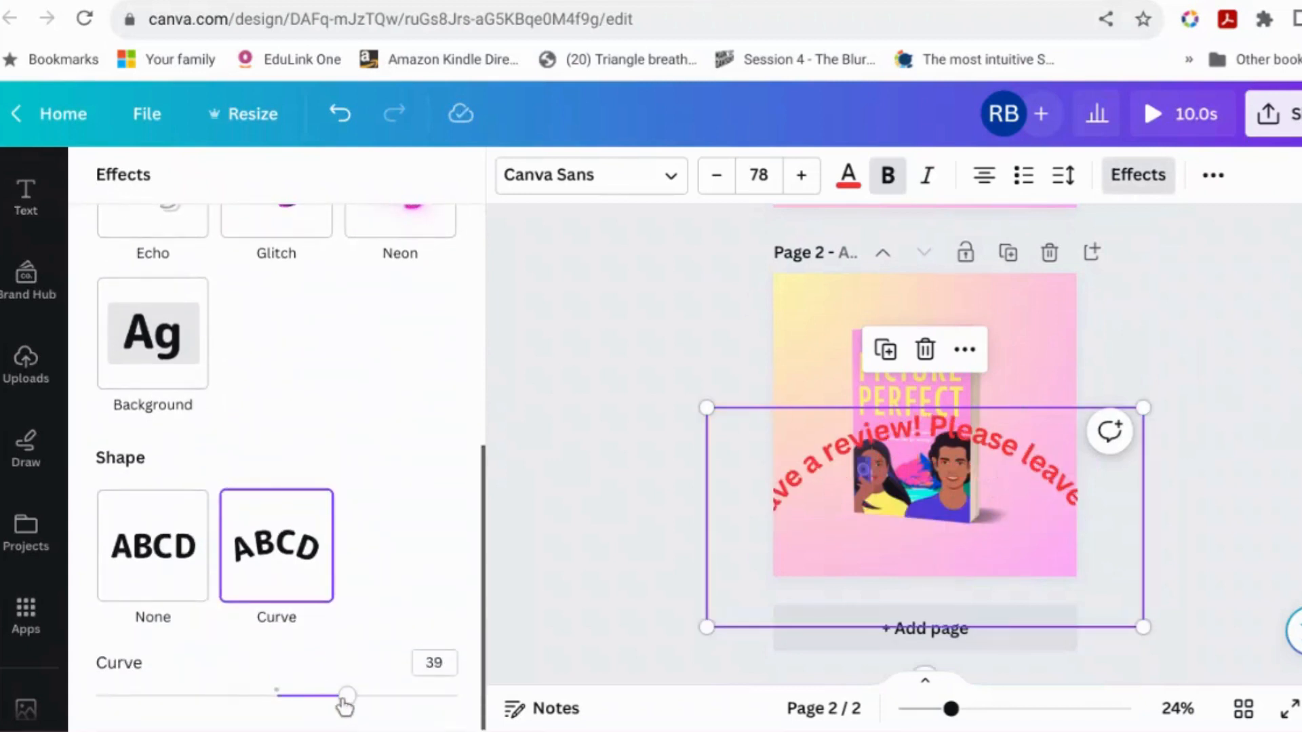
pyautogui.moveTo(343, 701); pyautogui.dragTo(405, 697)
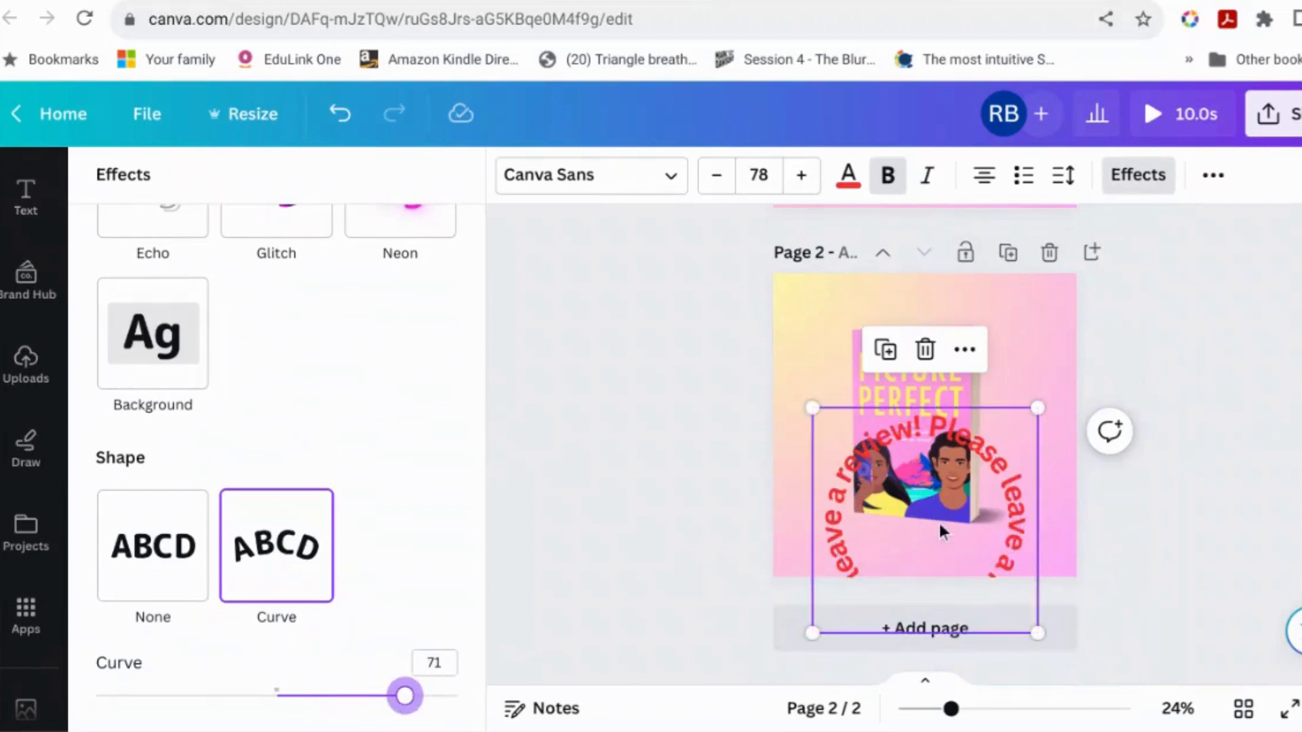
# Enlarge the circular review text to size 84.1 and position it around the book cover, centred horizontally at the page's upper edge.
pyautogui.moveTo(943, 533); pyautogui.dragTo(952, 424)
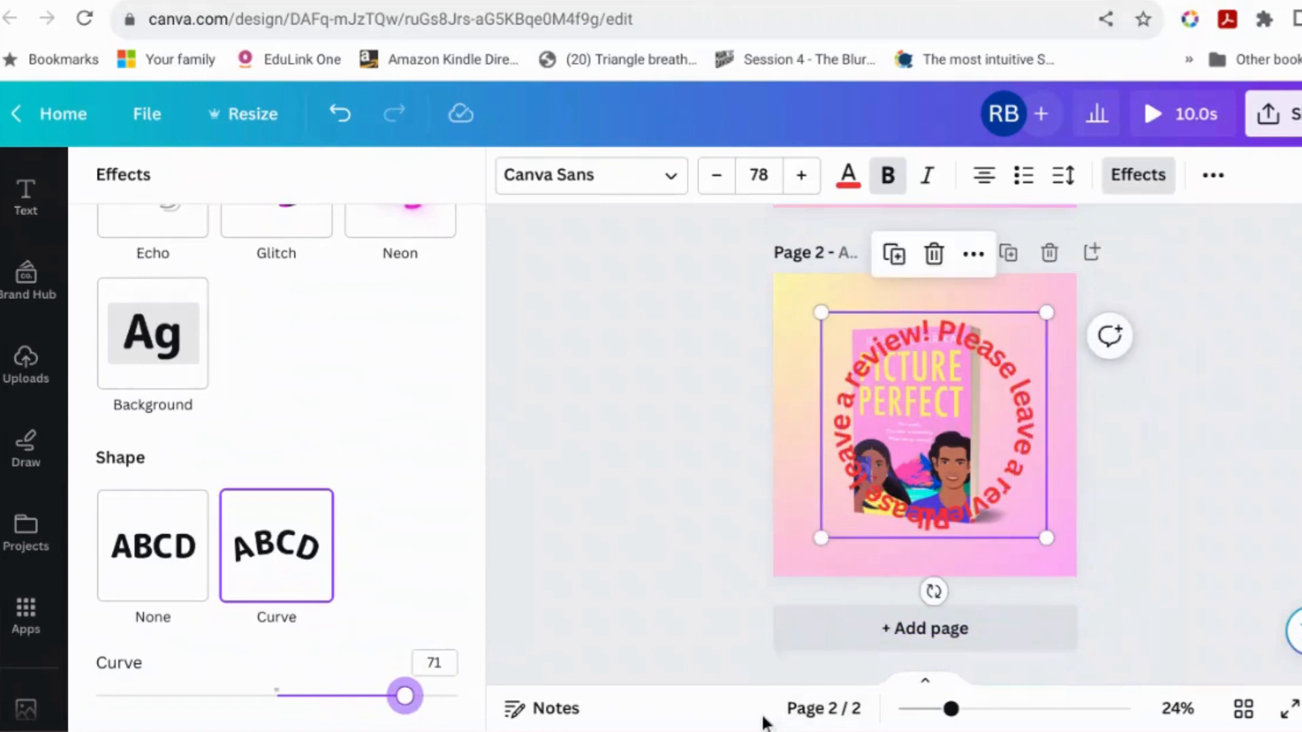
pyautogui.moveTo(822, 538); pyautogui.dragTo(803, 556)
pyautogui.moveTo(1009, 456); pyautogui.dragTo(1013, 416)
pyautogui.moveTo(938, 390)
pyautogui.mouseDown()
pyautogui.moveTo(948, 400)
pyautogui.moveTo(933, 396)
pyautogui.mouseUp()
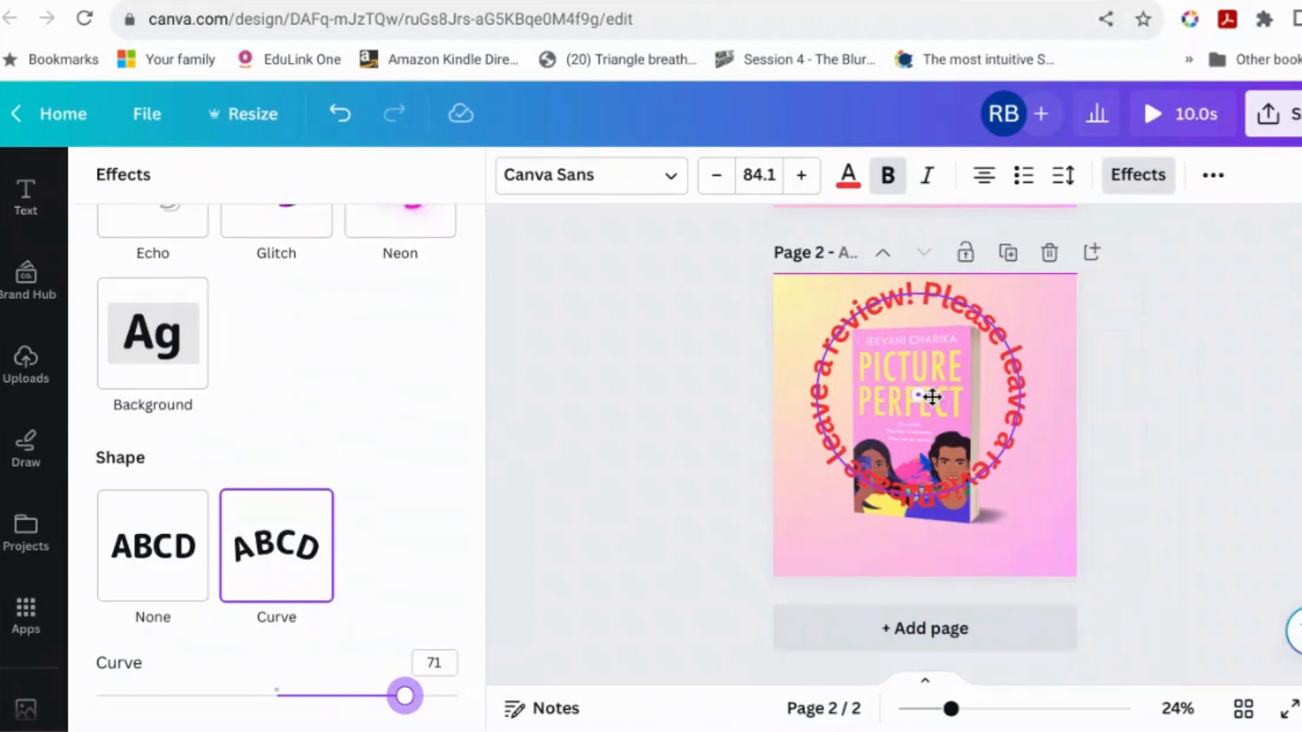
pyautogui.click(932, 397)
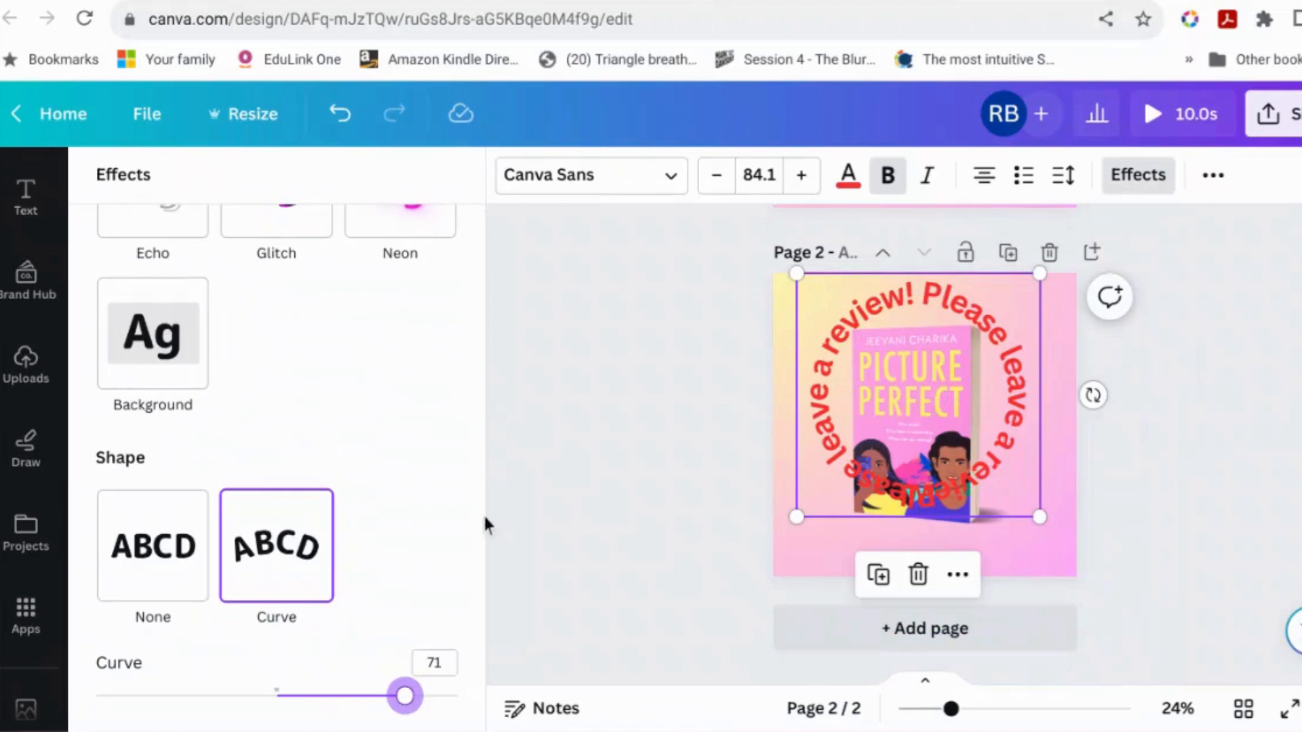
# Move the book cover layer above the circular review text in page 2's layer order.
pyautogui.scroll(1, 365, 545)
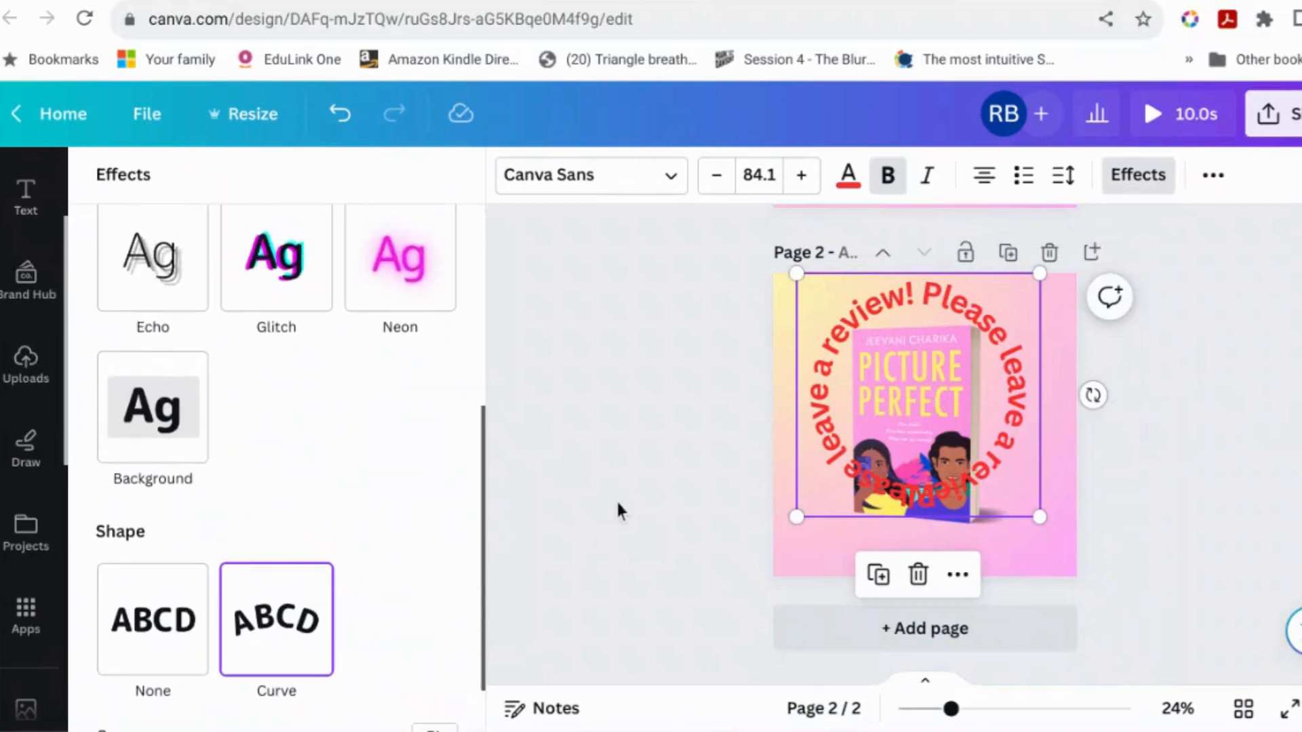
pyautogui.click(616, 504)
pyautogui.doubleClick(1011, 423)
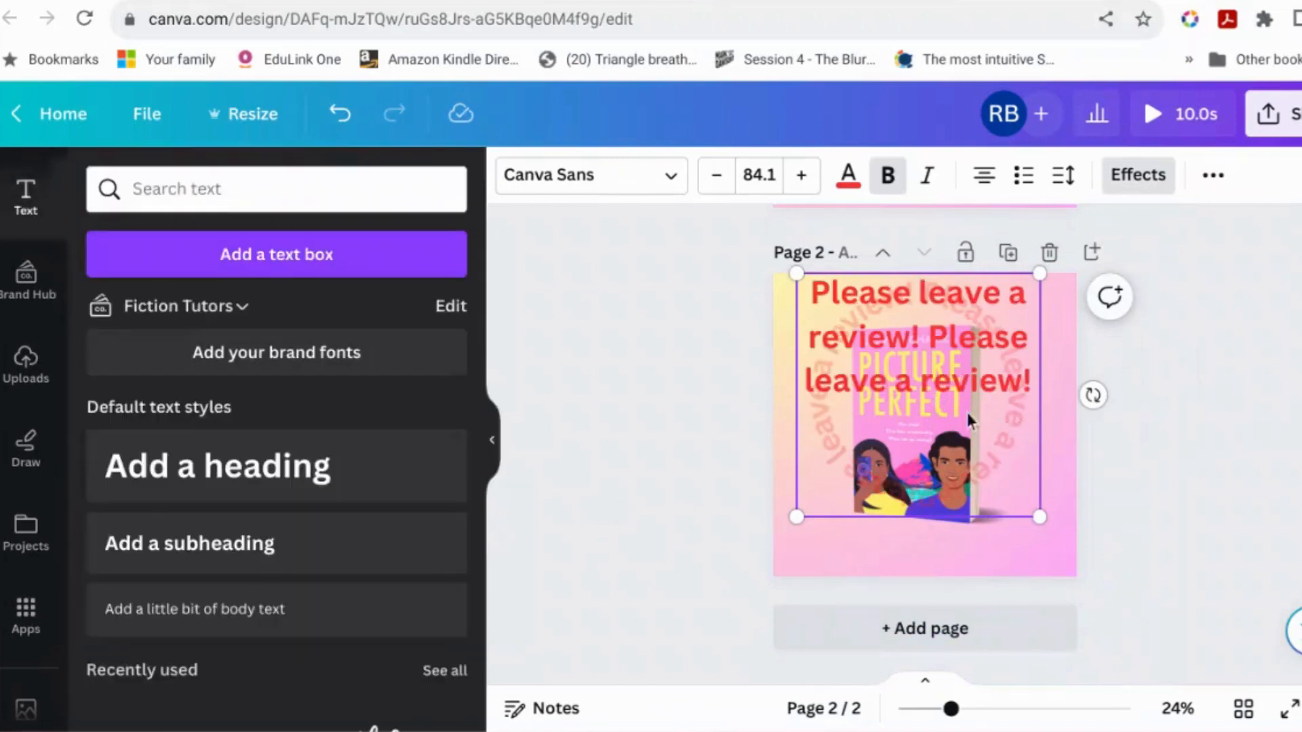
pyautogui.rightClick(986, 457)
pyautogui.press('Escape')
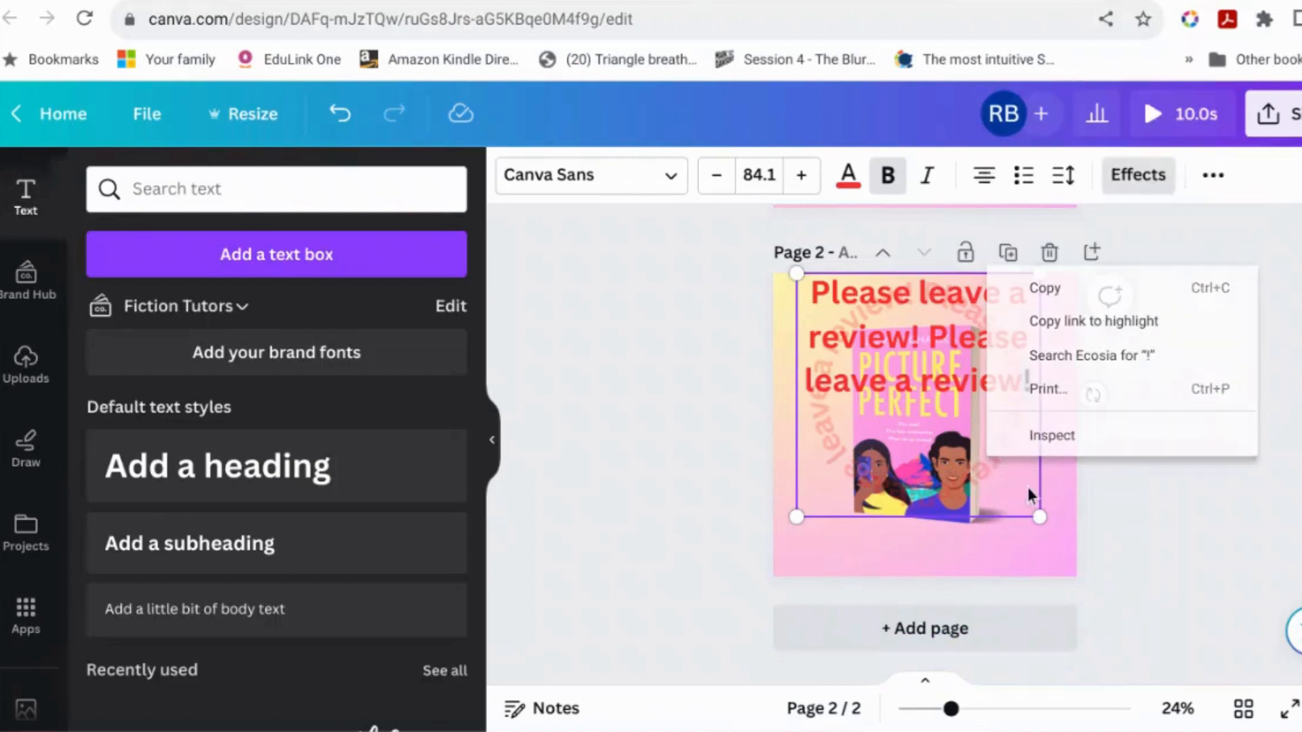
pyautogui.click(1214, 175)
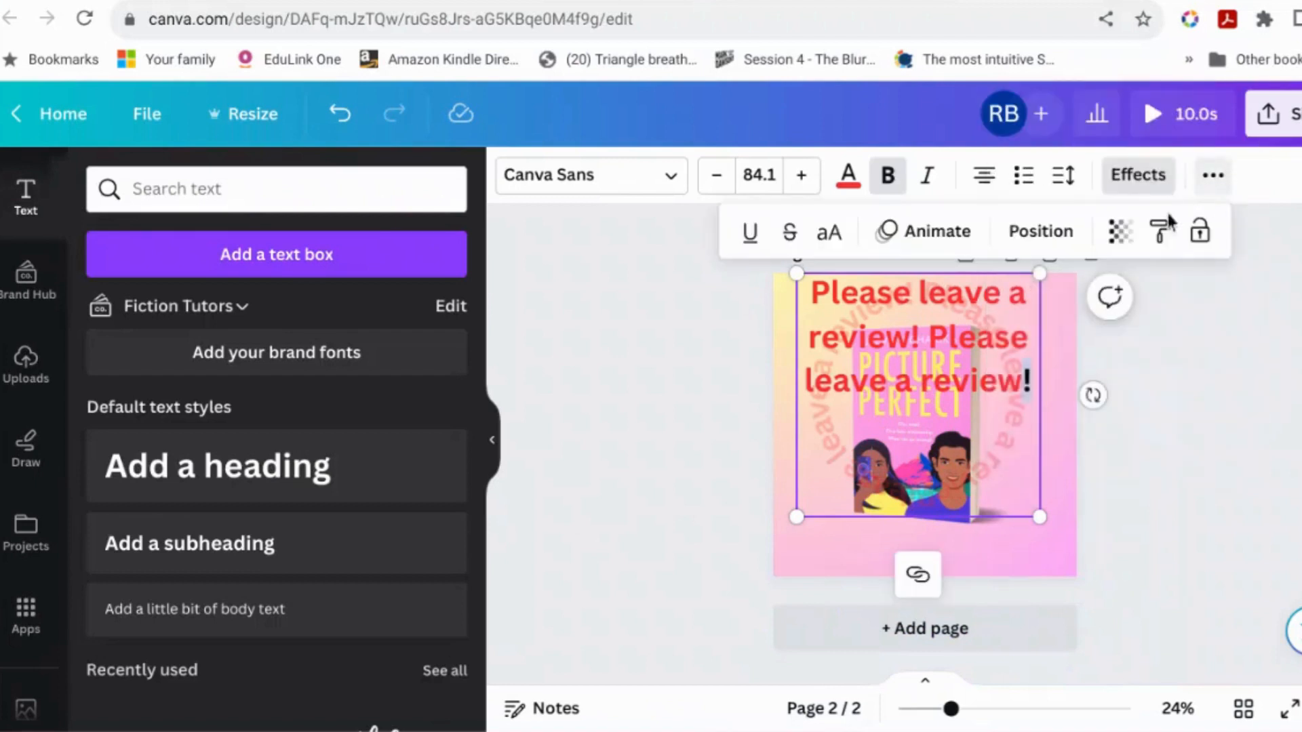
pyautogui.click(1035, 232)
pyautogui.scroll(-1, 343, 468)
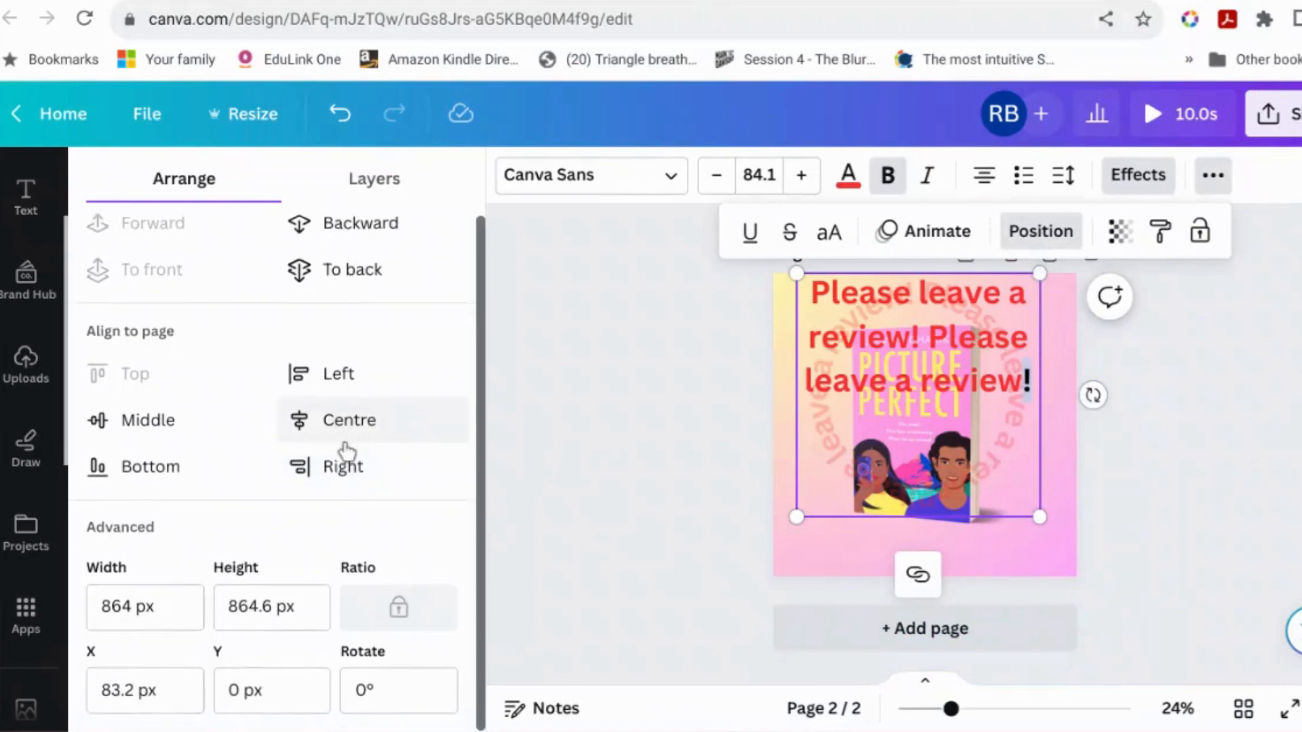
pyautogui.click(385, 182)
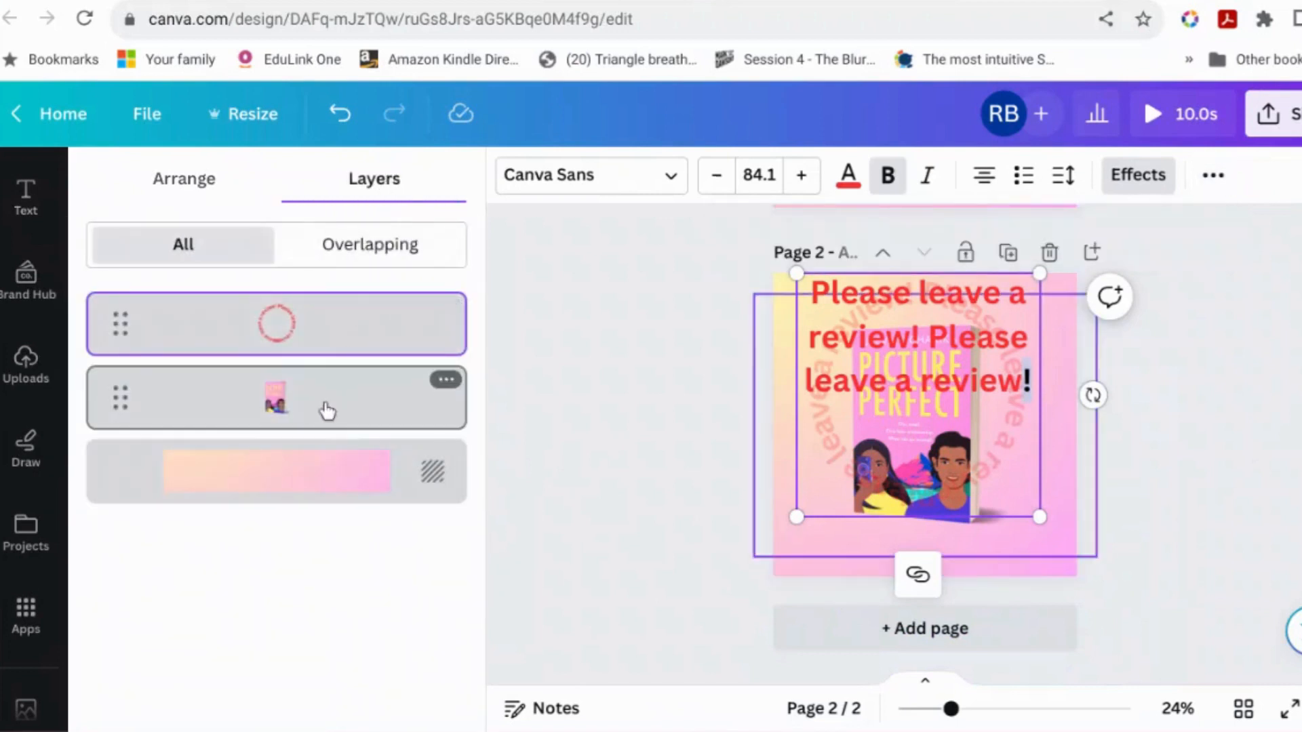
pyautogui.moveTo(328, 410); pyautogui.dragTo(324, 310)
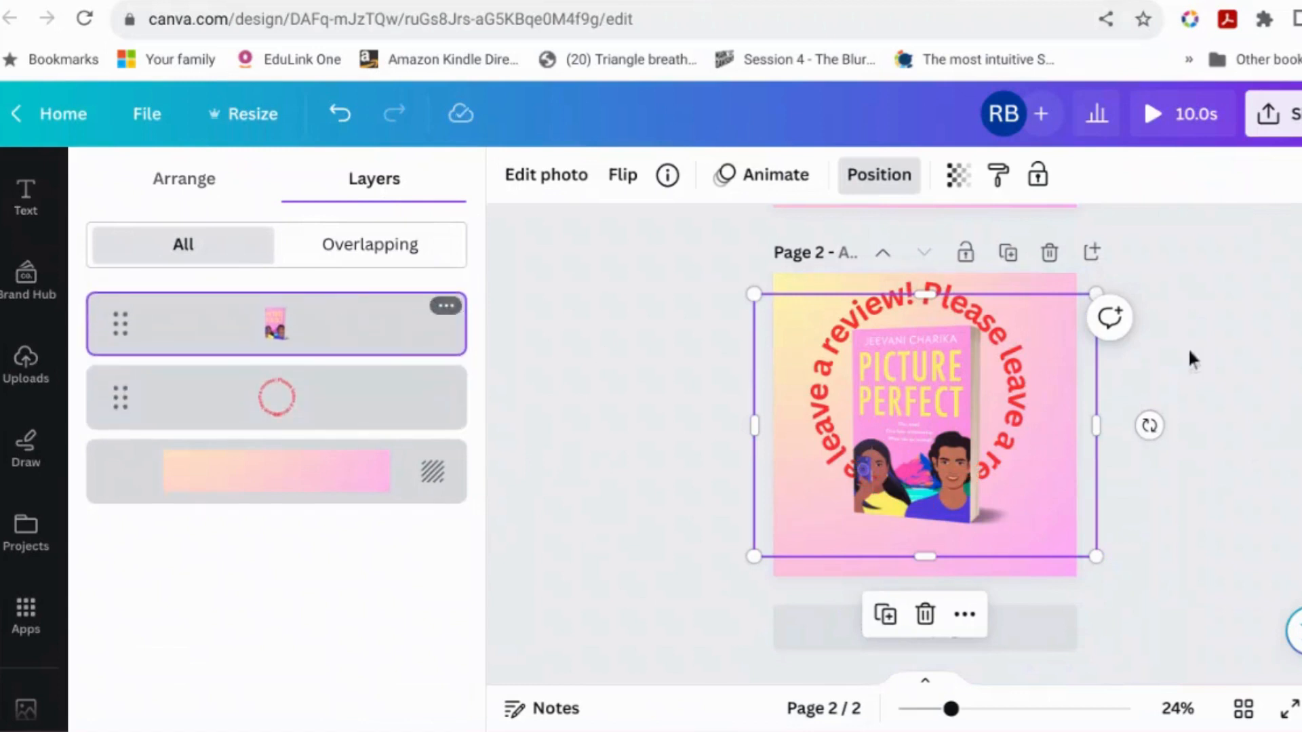
pyautogui.click(1181, 453)
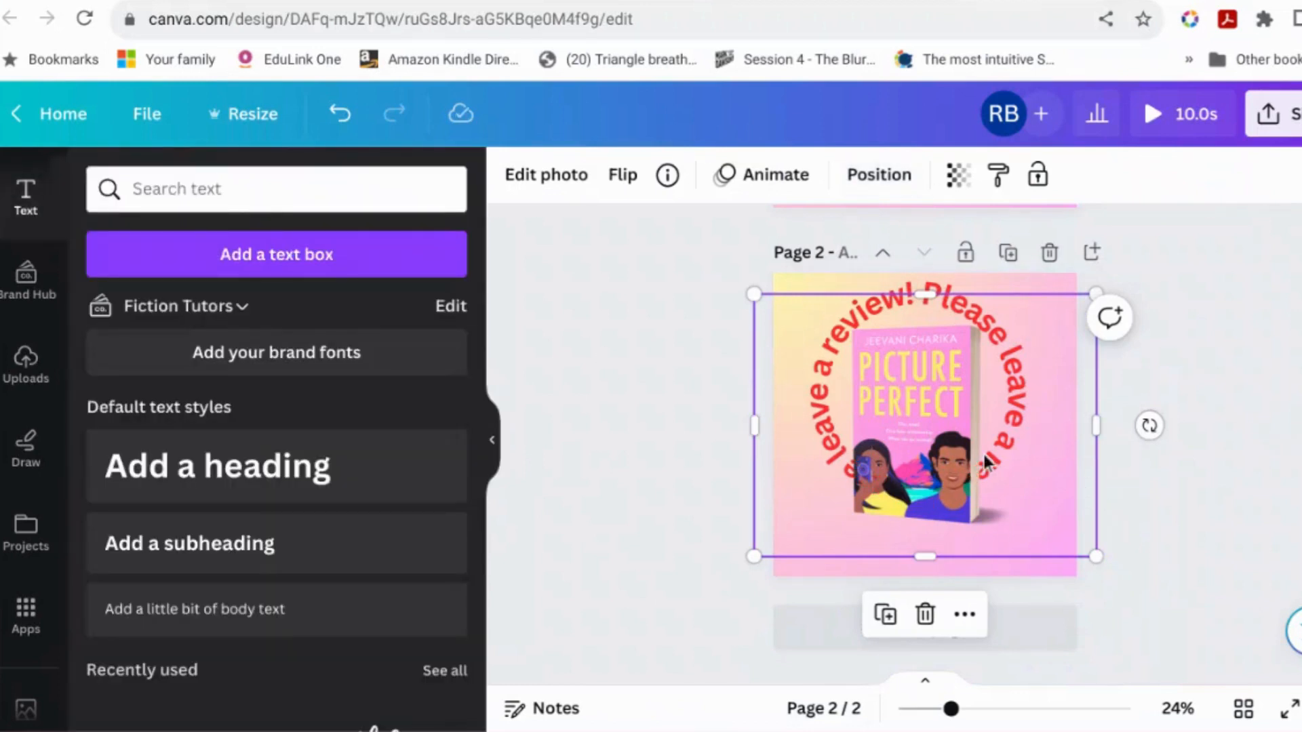
pyautogui.click(1238, 383)
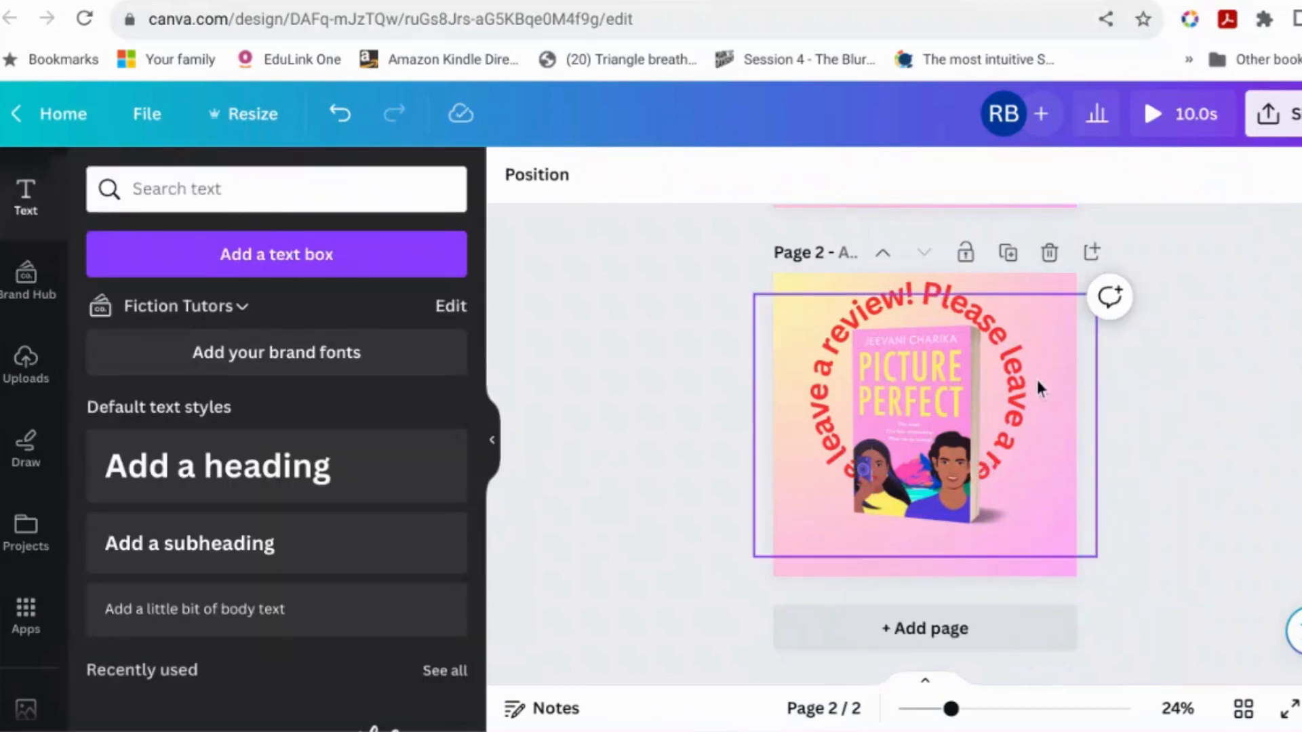
# Apply the Rotate motion effect to the circular review text, turning clockwise.
pyautogui.click(954, 294)
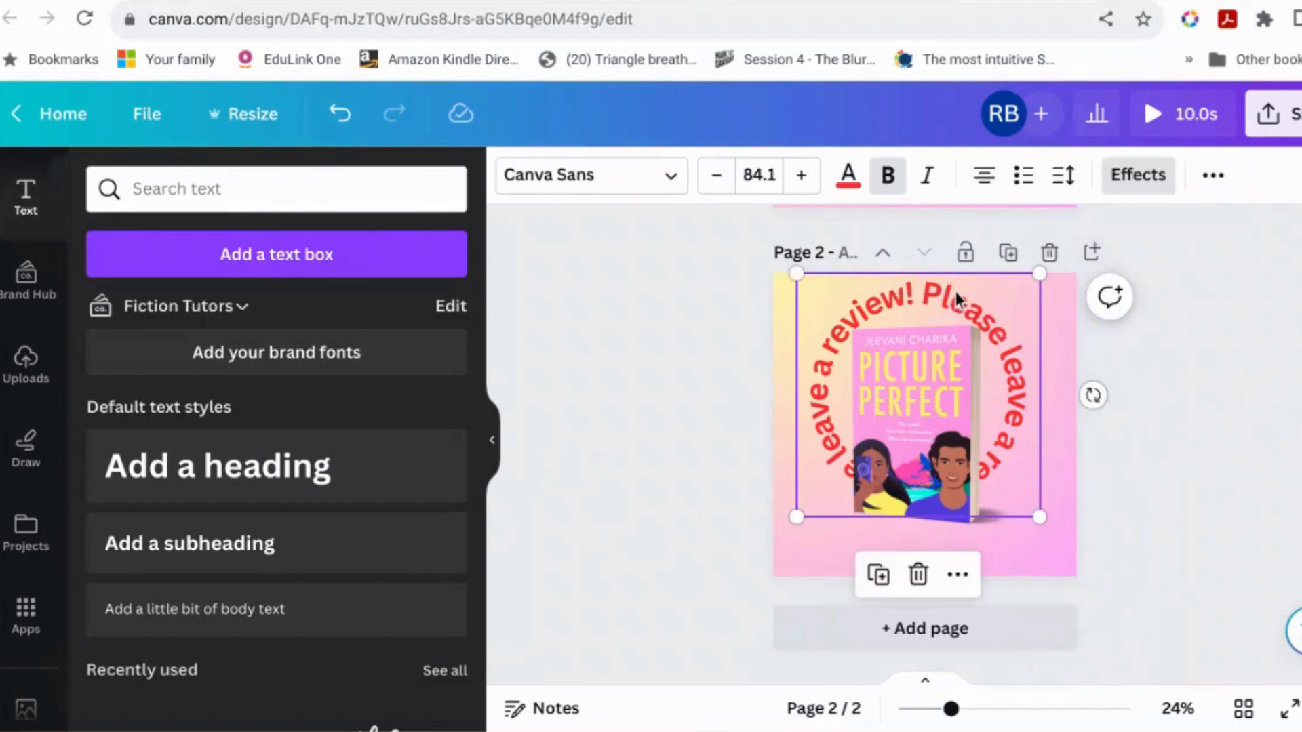
pyautogui.click(1220, 178)
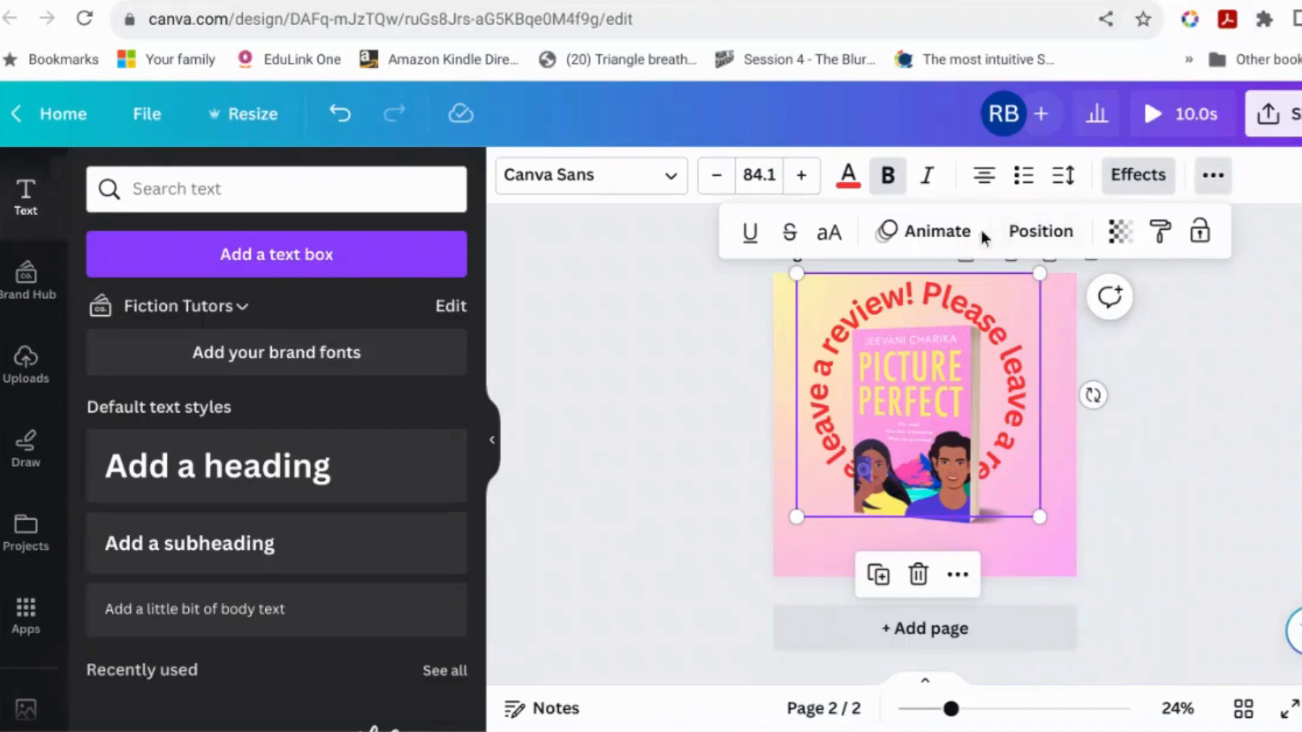
pyautogui.click(960, 232)
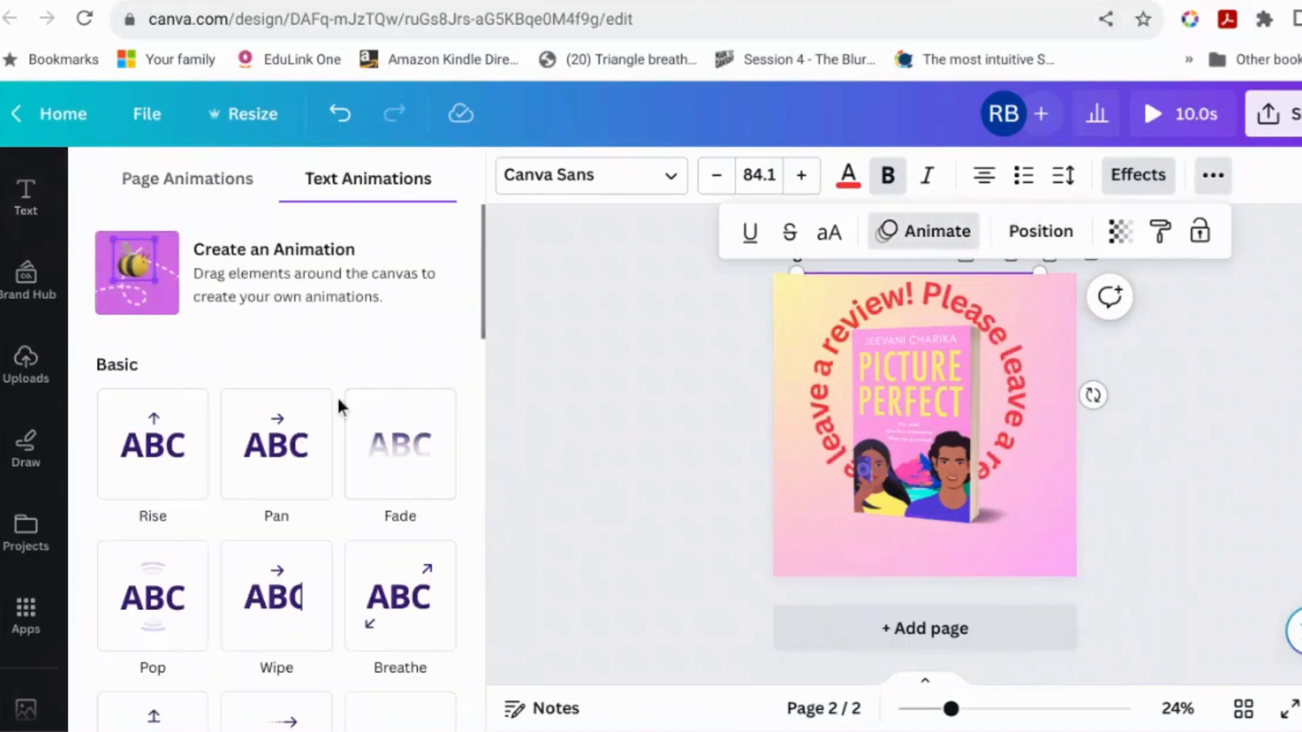
pyautogui.scroll(-10, 336, 396)
pyautogui.scroll(-7, 338, 400)
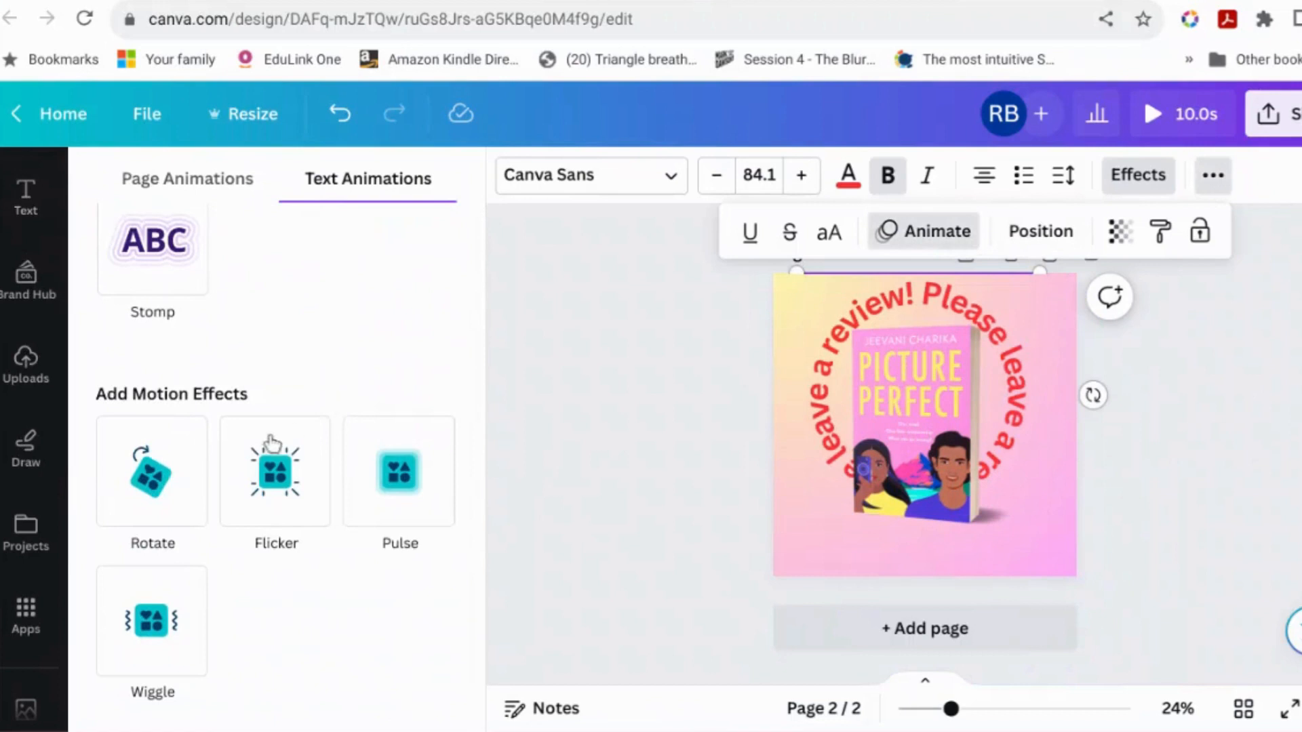
pyautogui.click(178, 484)
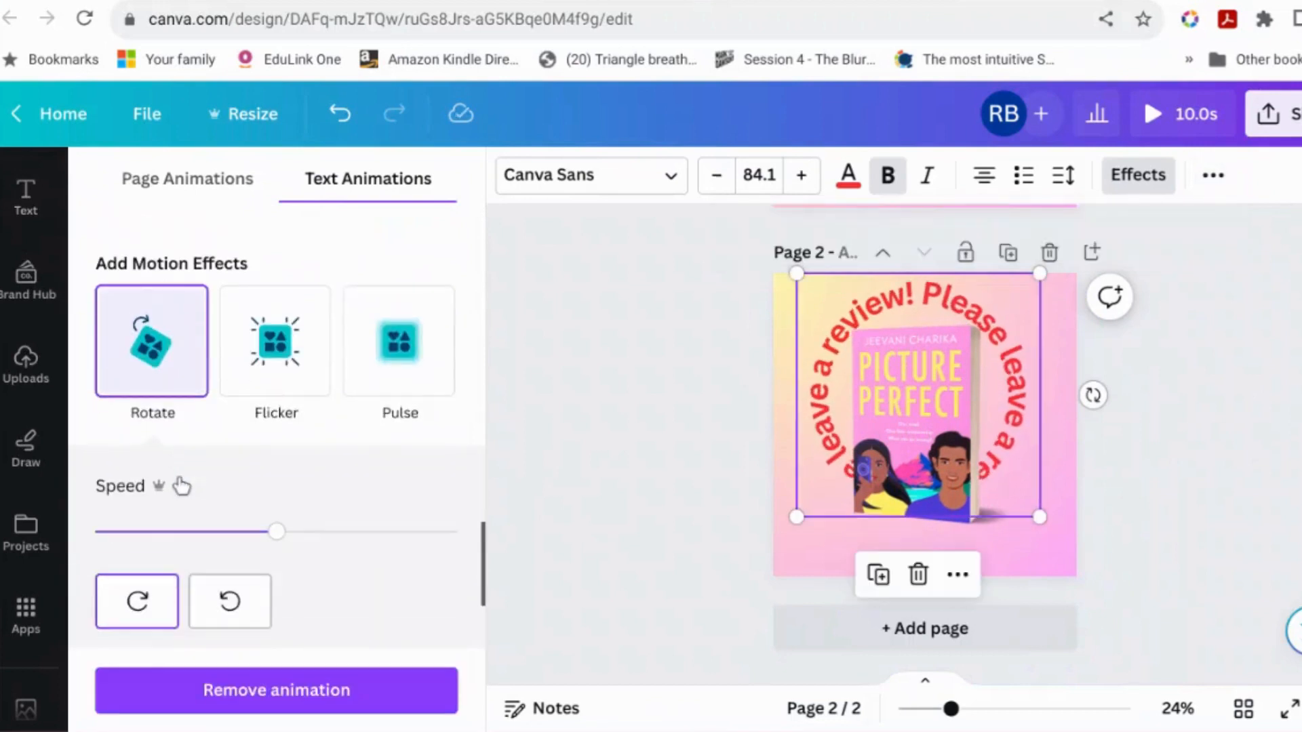
pyautogui.click(138, 605)
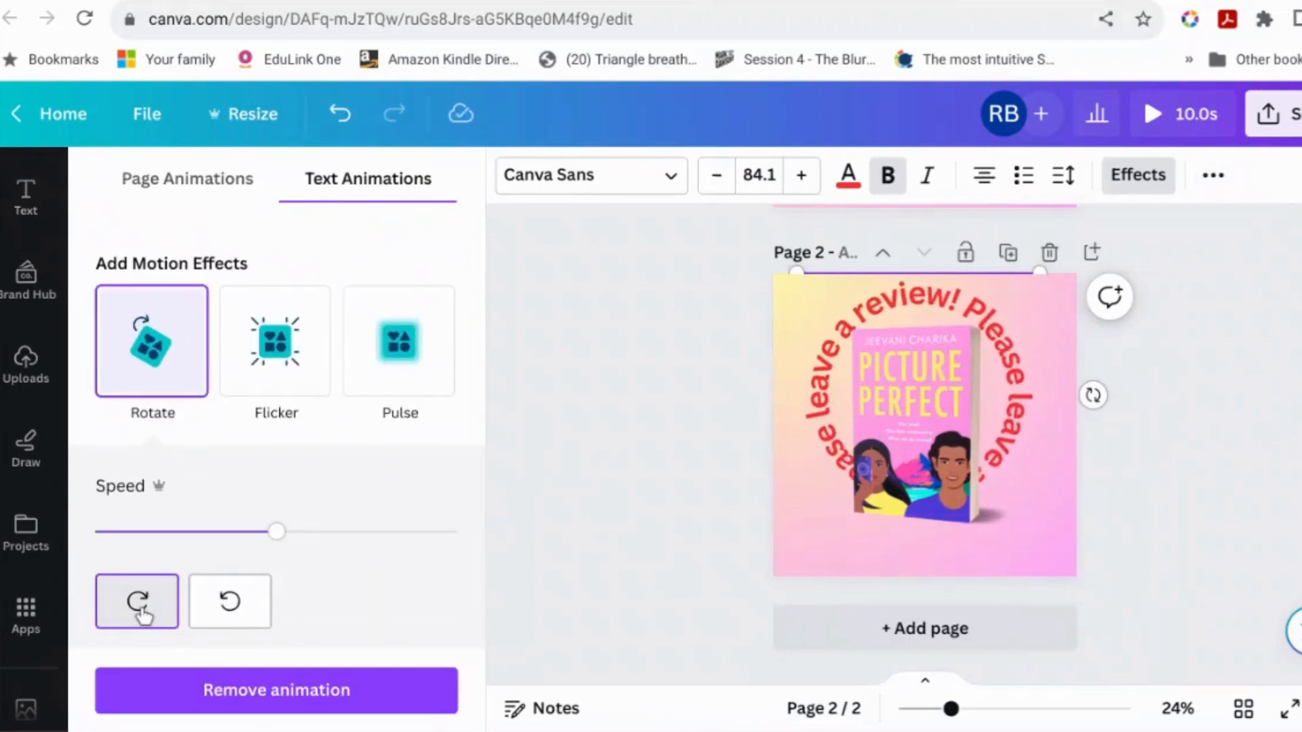
pyautogui.moveTo(288, 539); pyautogui.dragTo(250, 539)
# Look through the Basic, Writing and Exaggerate text animations and preview some on the circular review text.
pyautogui.scroll(7, 319, 576)
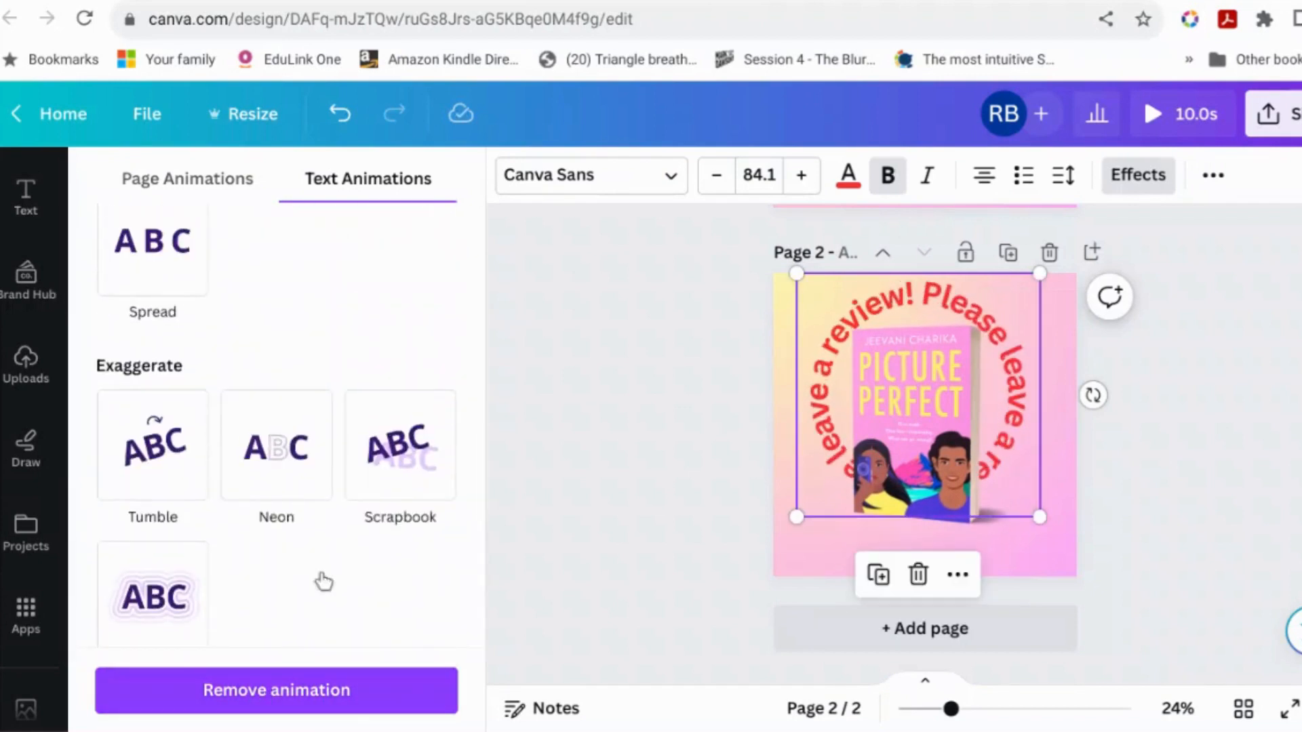
pyautogui.scroll(3, 327, 500)
pyautogui.scroll(4, 329, 501)
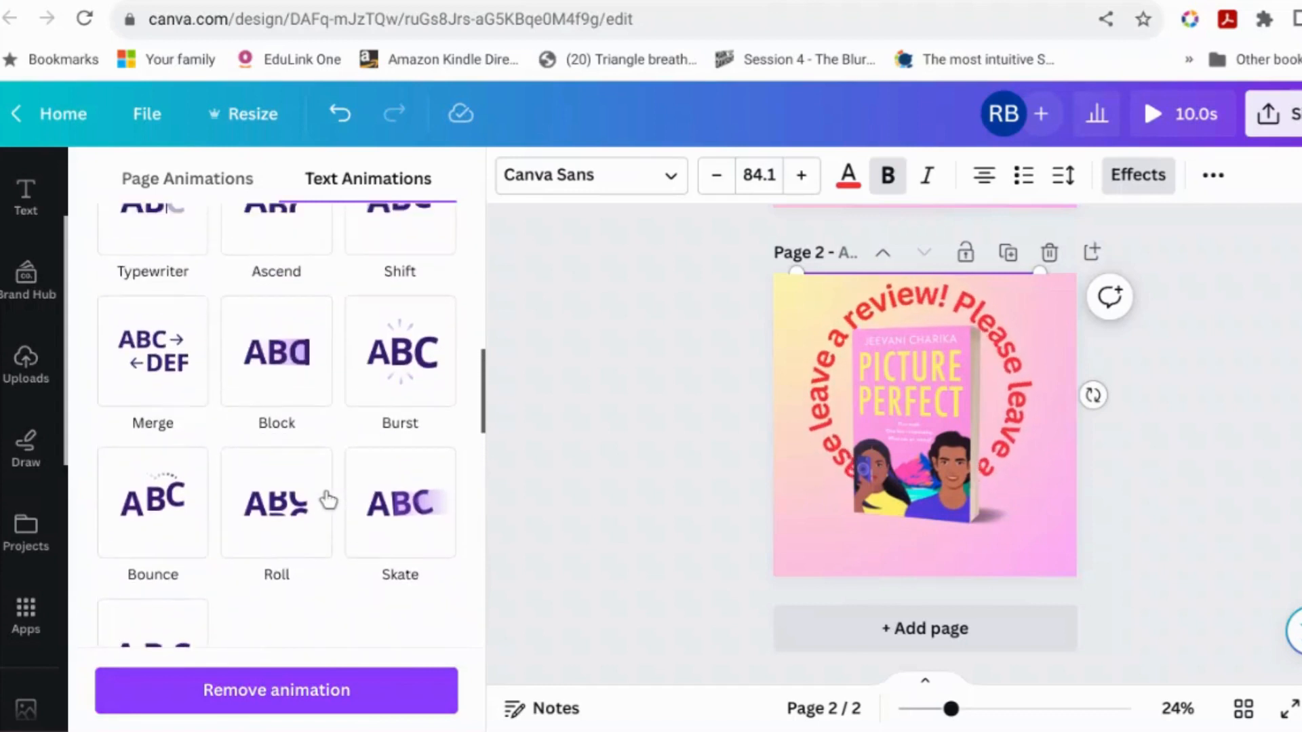
pyautogui.scroll(5, 300, 589)
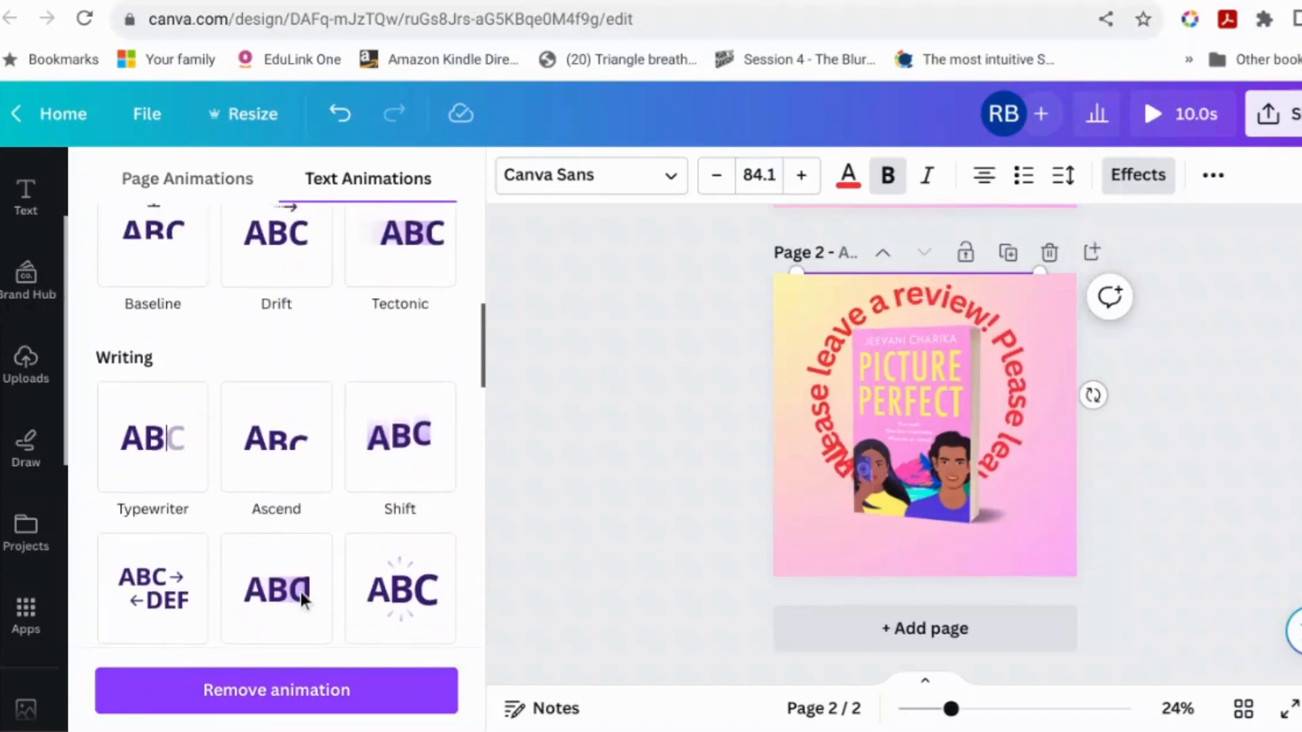
pyautogui.scroll(3, 300, 588)
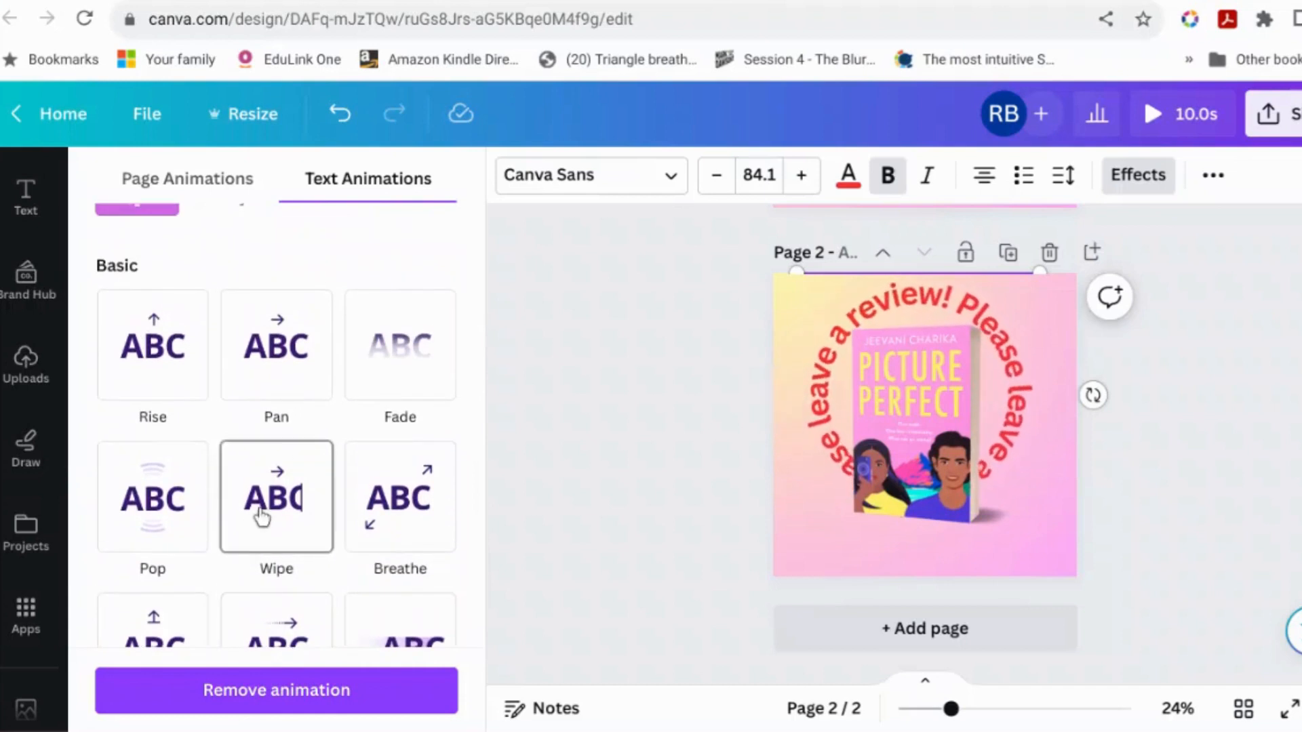
pyautogui.scroll(2, 262, 517)
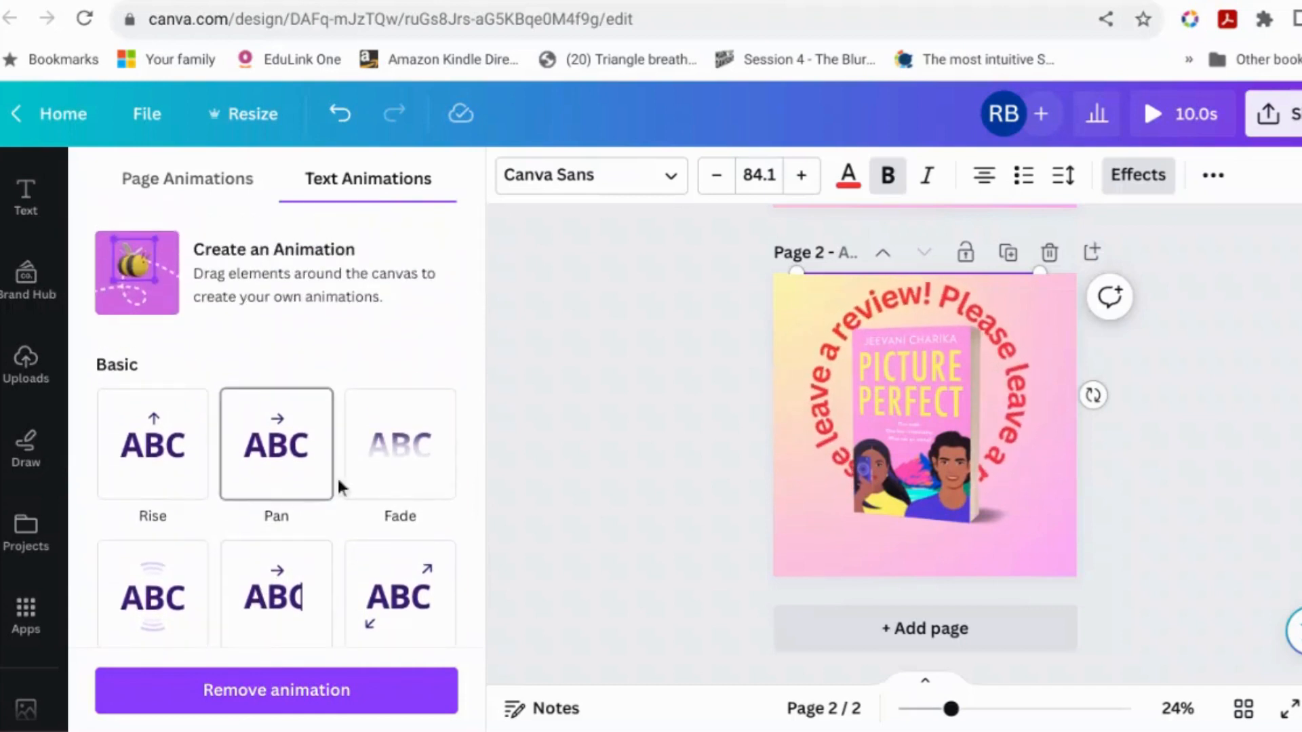
pyautogui.scroll(-2, 368, 483)
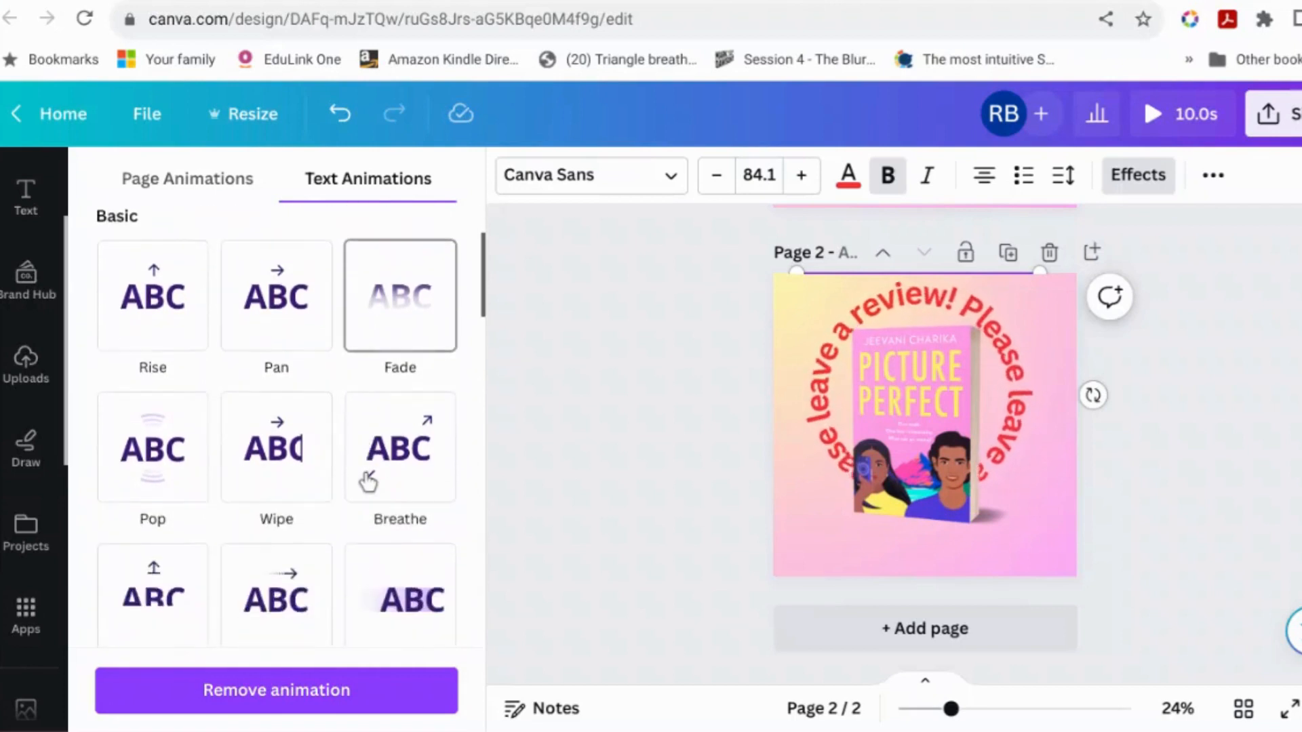
pyautogui.scroll(-1, 368, 483)
pyautogui.scroll(-3, 368, 483)
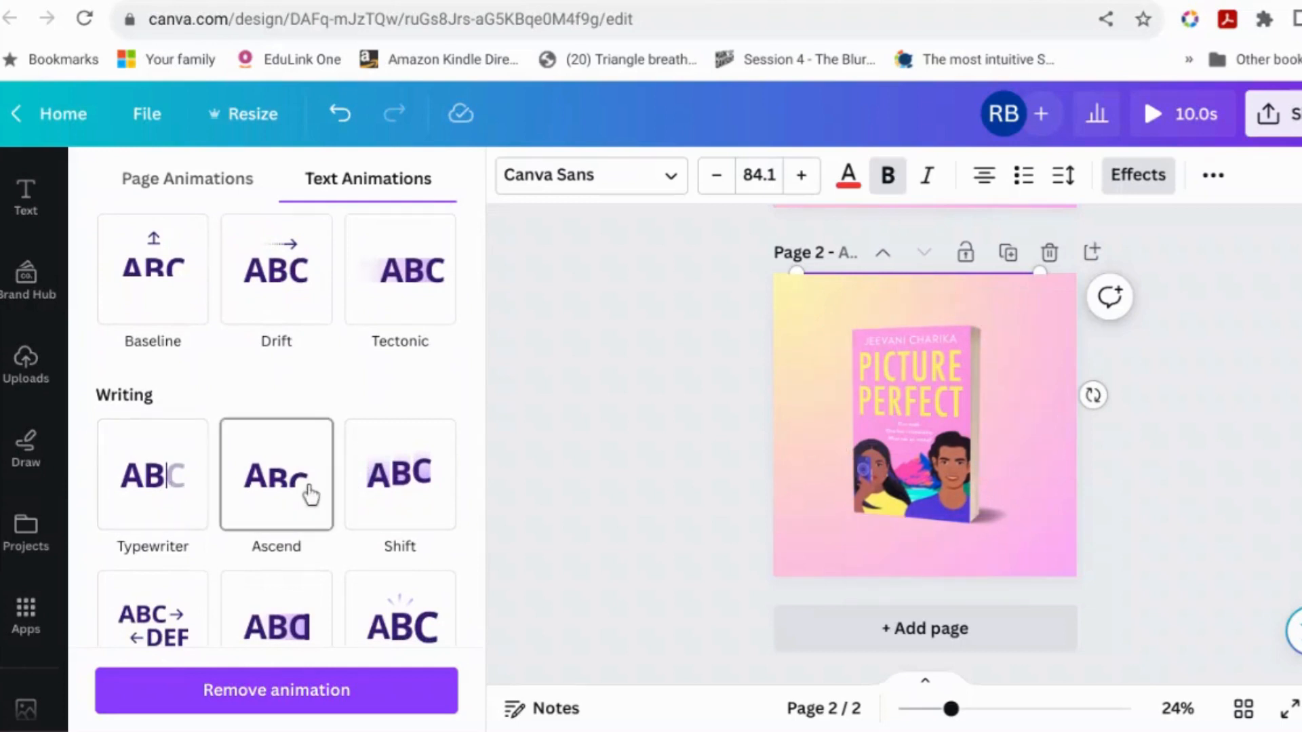
pyautogui.scroll(3, 310, 495)
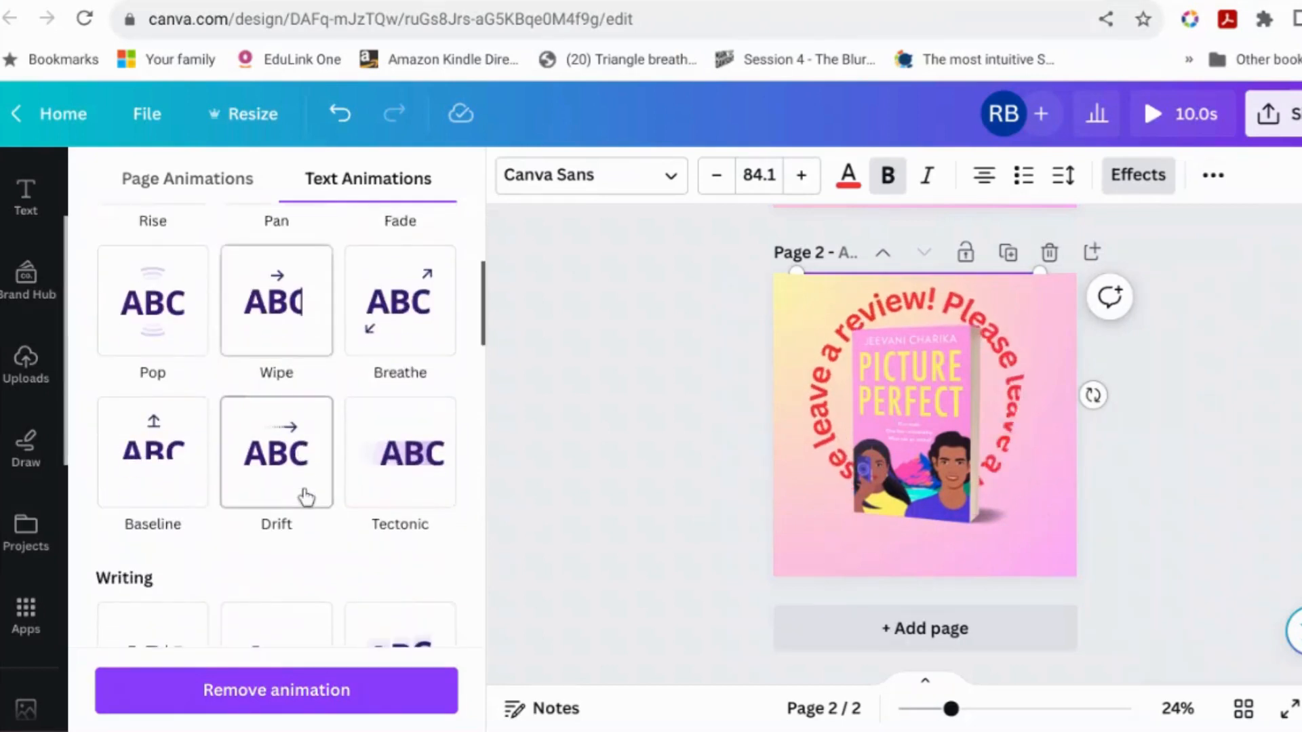
pyautogui.scroll(-1, 306, 499)
pyautogui.scroll(-4, 307, 499)
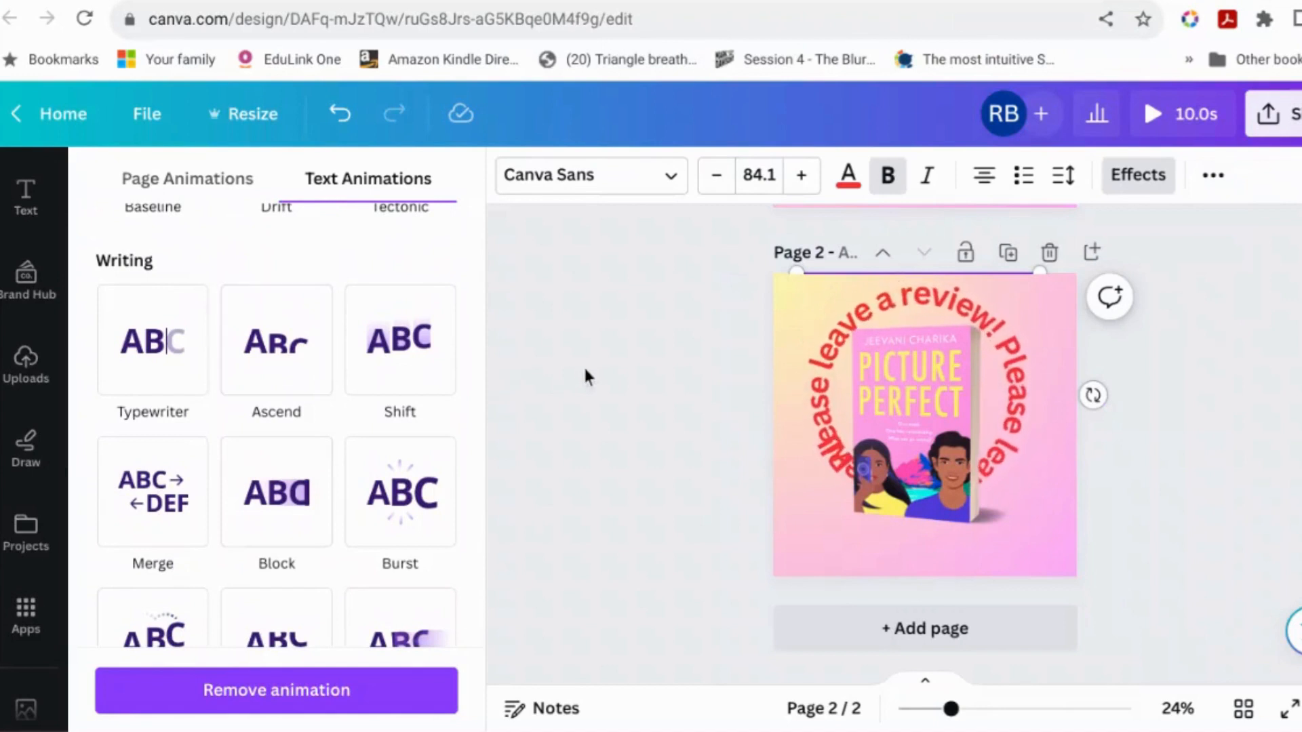
pyautogui.press('Escape')
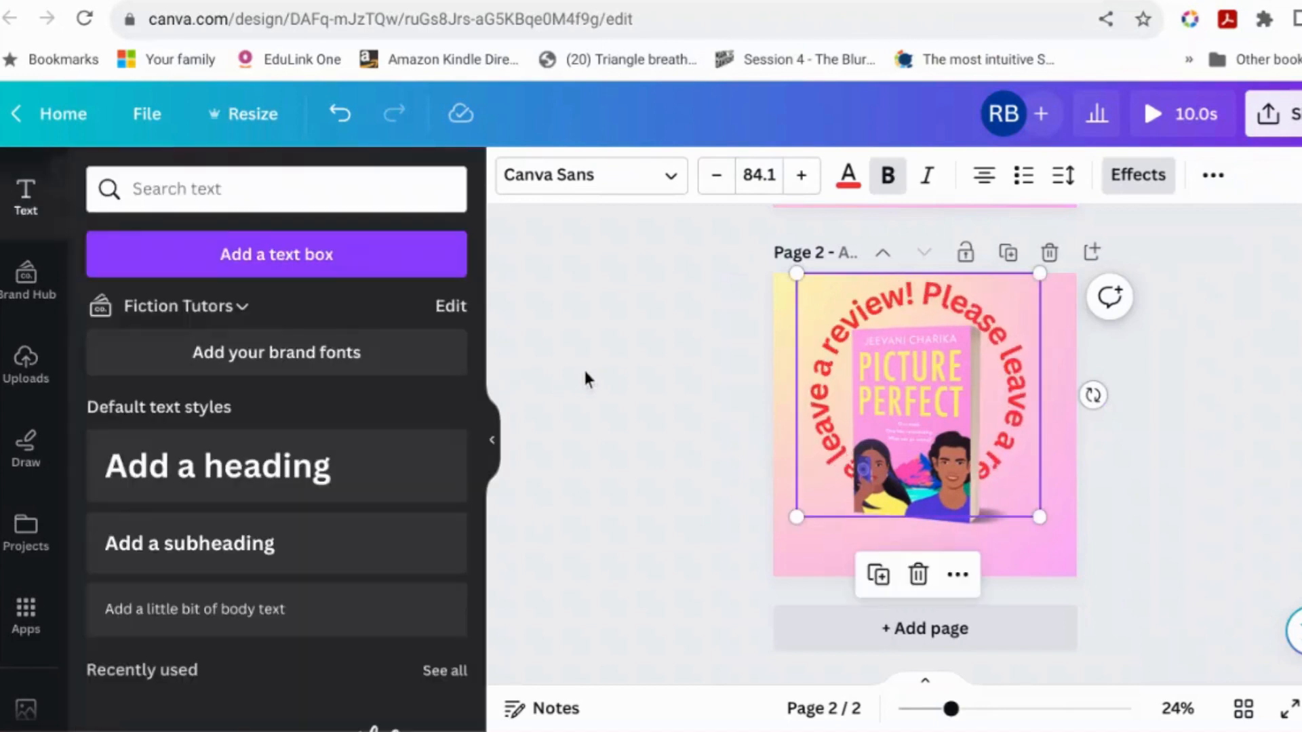
# Apply the Fade text animation to the text block on page 1.
pyautogui.scroll(3, 658, 381)
pyautogui.scroll(3, 656, 383)
pyautogui.click(941, 384)
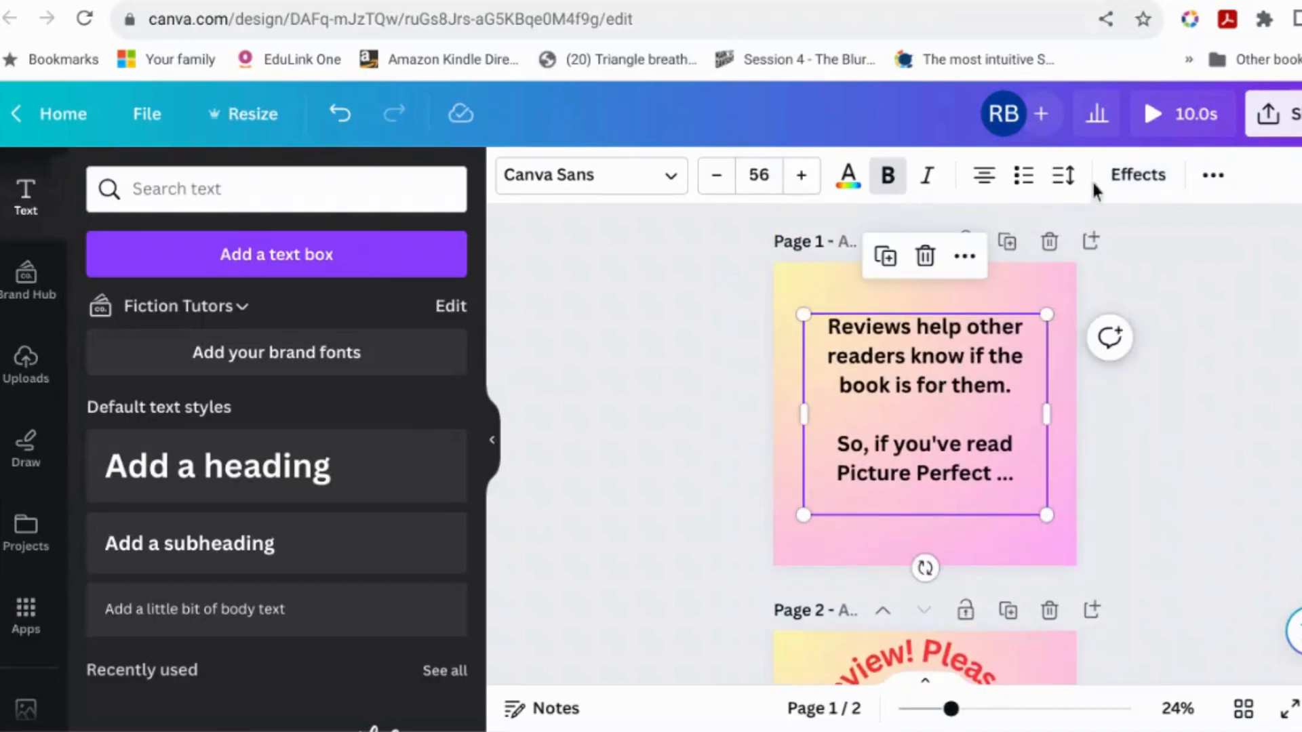
pyautogui.click(1212, 176)
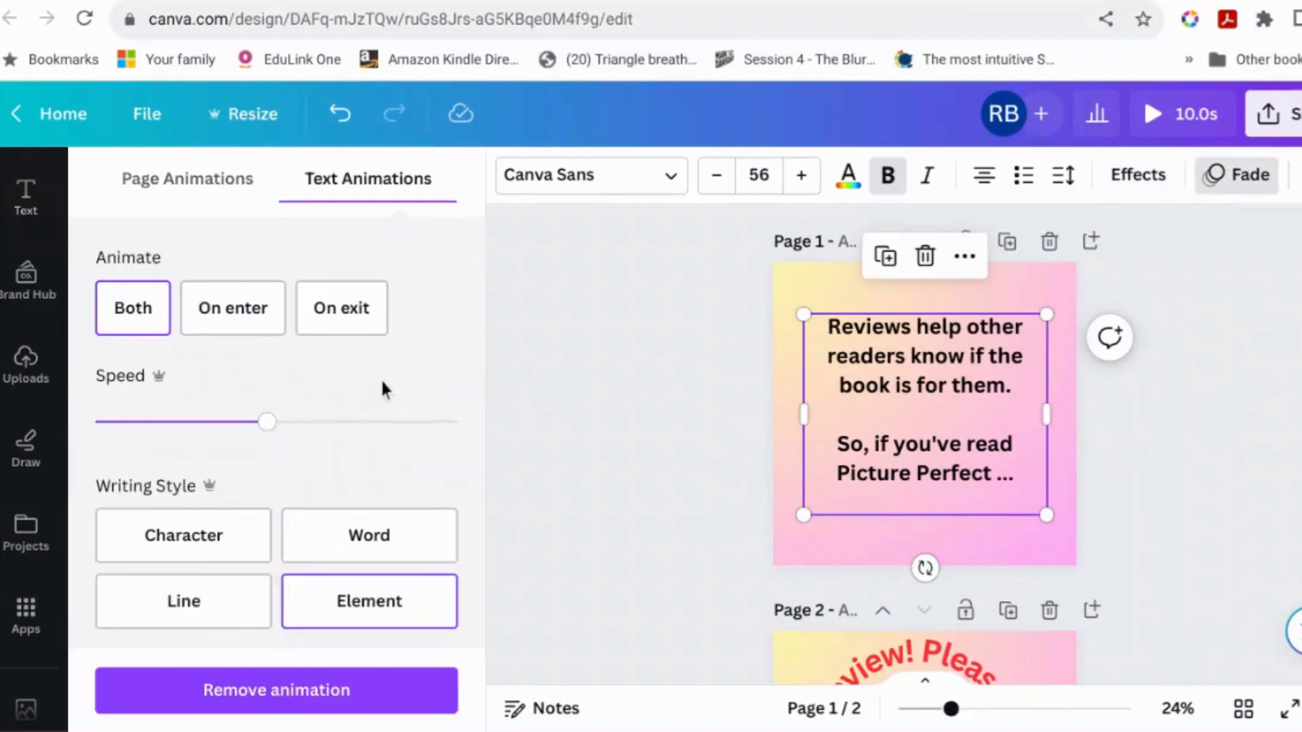
# Set the Fade animation's writing style to Line for the page 1 text and play a preview of the whole design.
pyautogui.scroll(3, 384, 388)
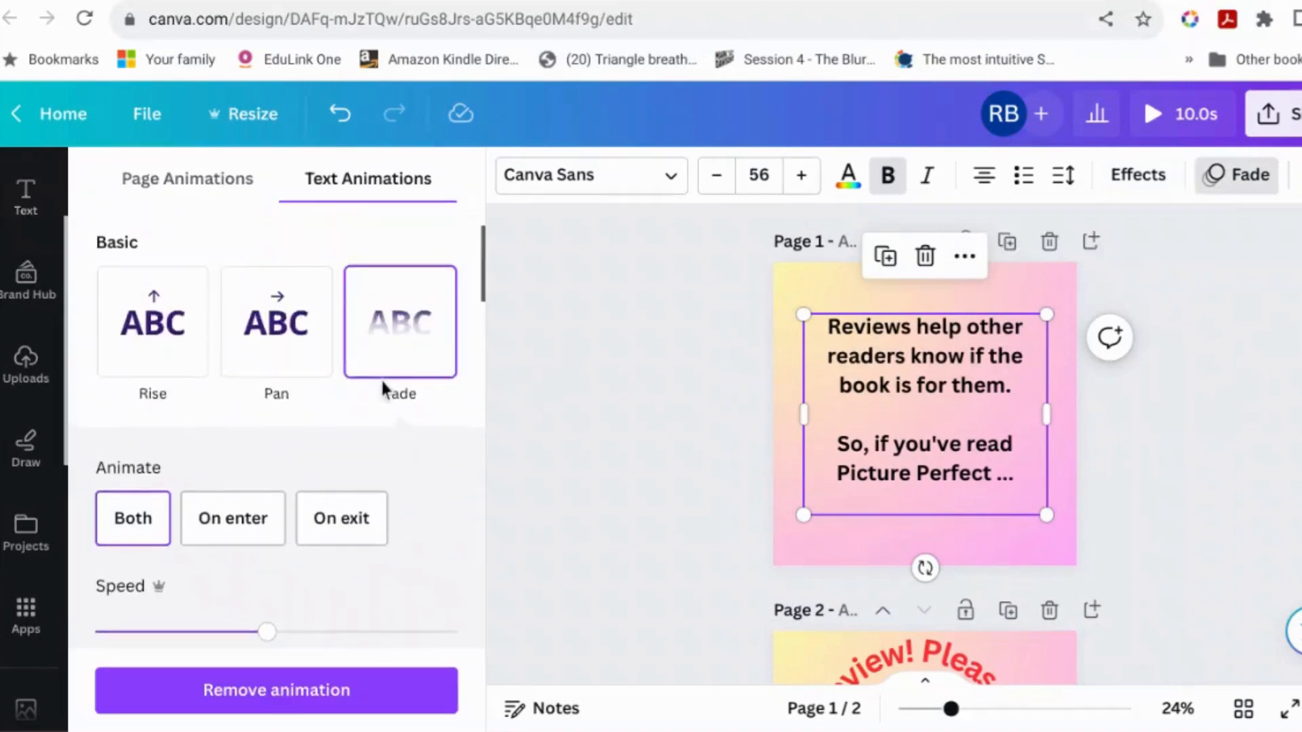
pyautogui.scroll(-4, 383, 388)
pyautogui.click(197, 576)
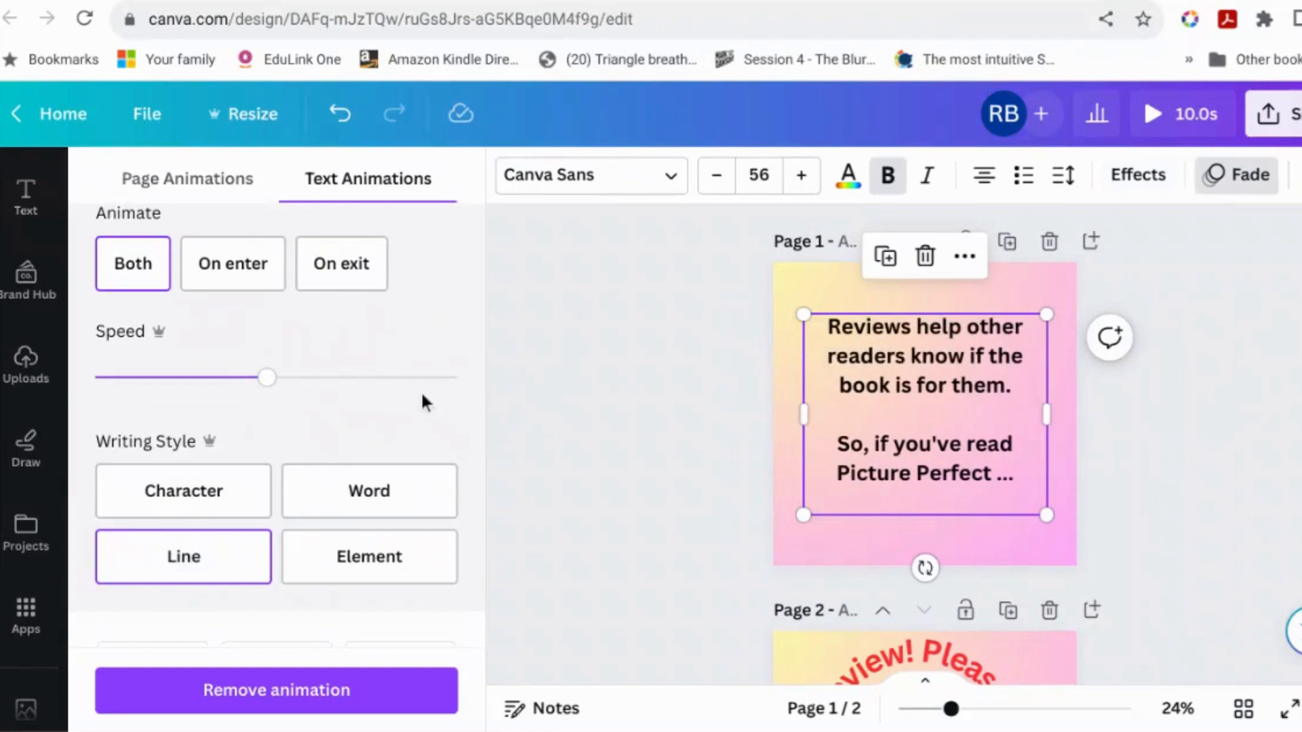
pyautogui.click(647, 531)
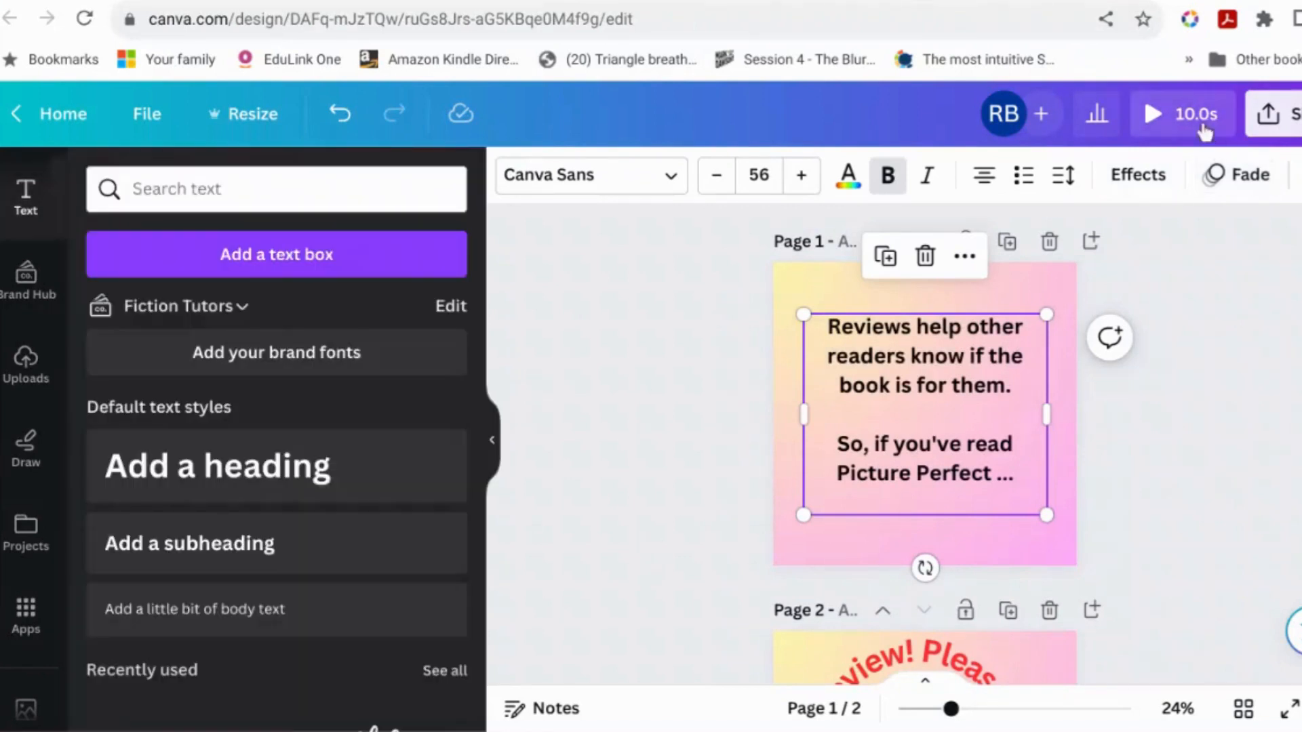
pyautogui.click(1179, 121)
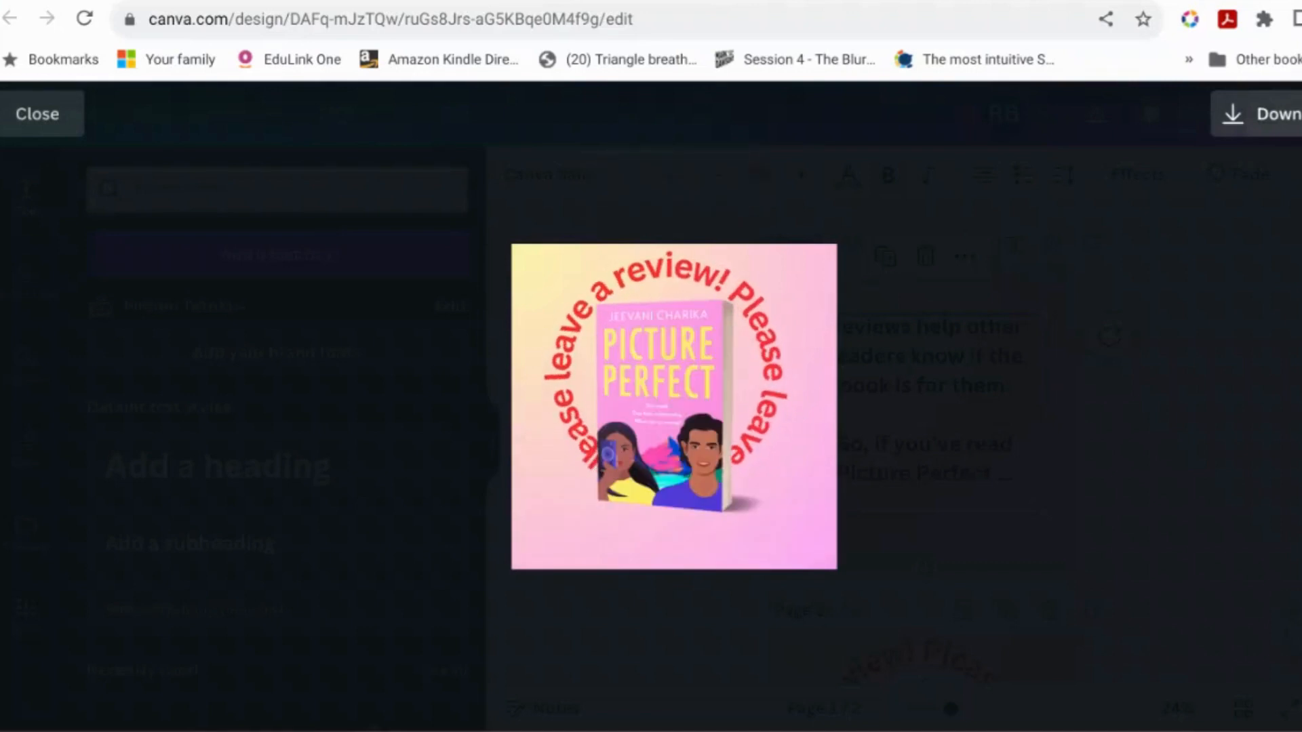
pyautogui.click(74, 119)
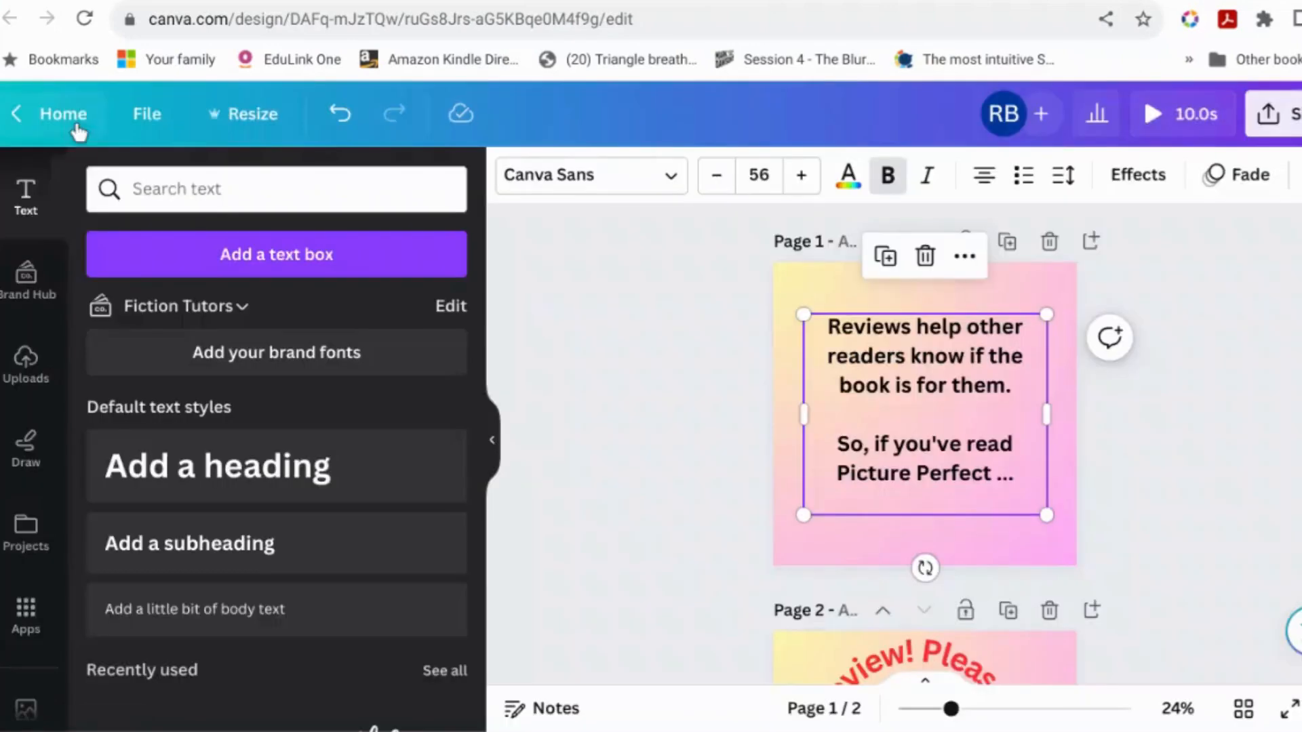
# Set the page 1 text's Fade animation to play only on enter and slow down its speed.
pyautogui.doubleClick(896, 398)
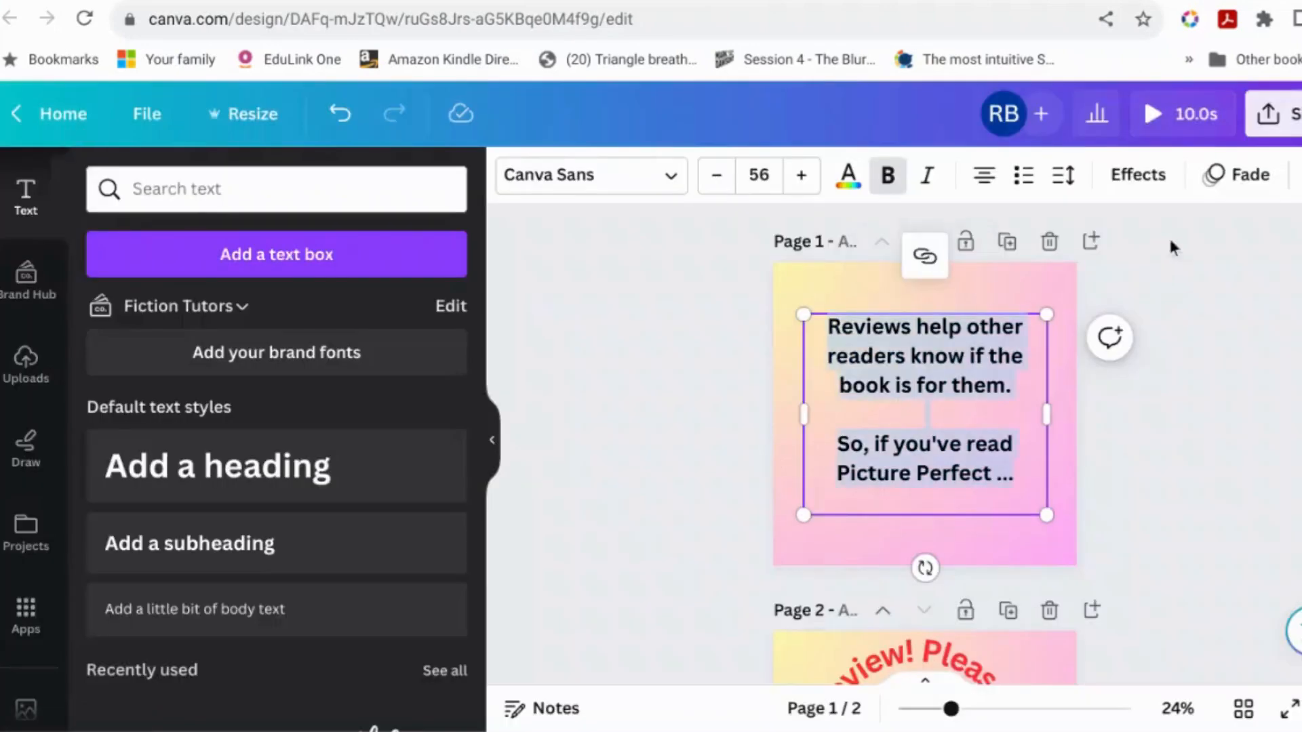
pyautogui.click(1236, 175)
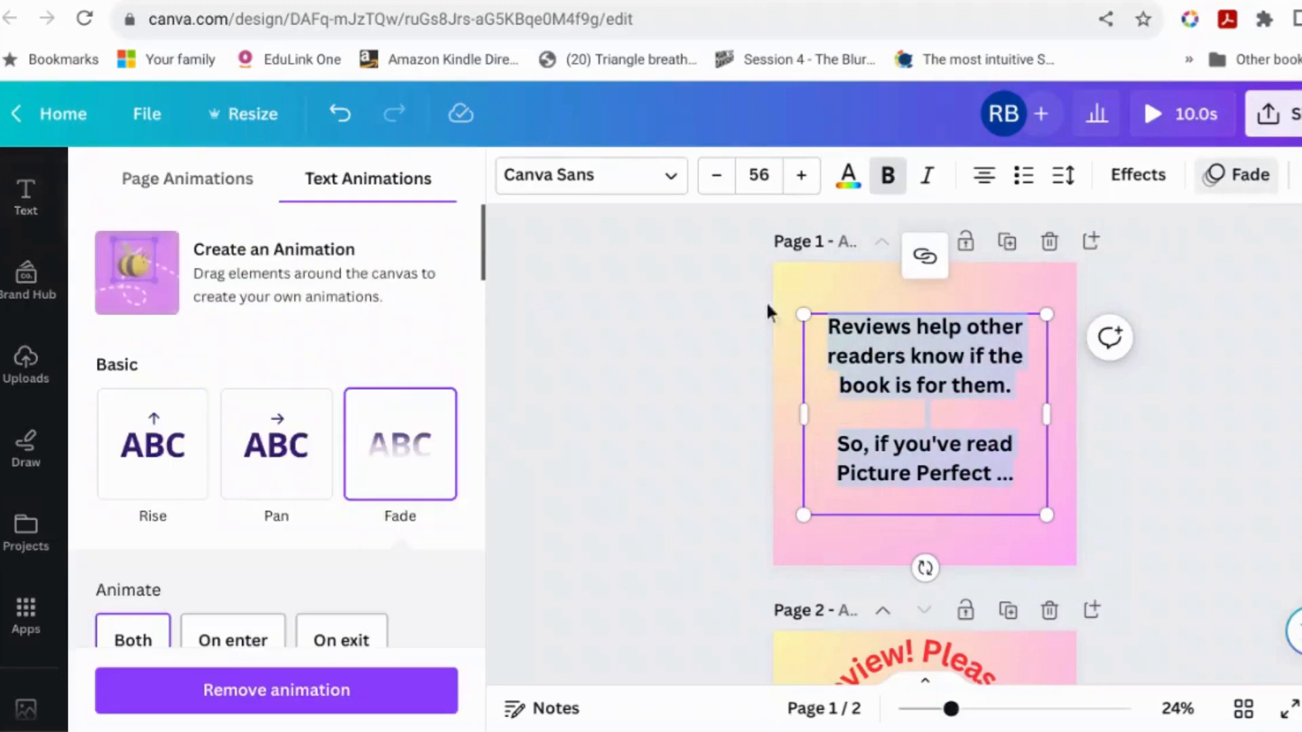
pyautogui.scroll(-4, 358, 479)
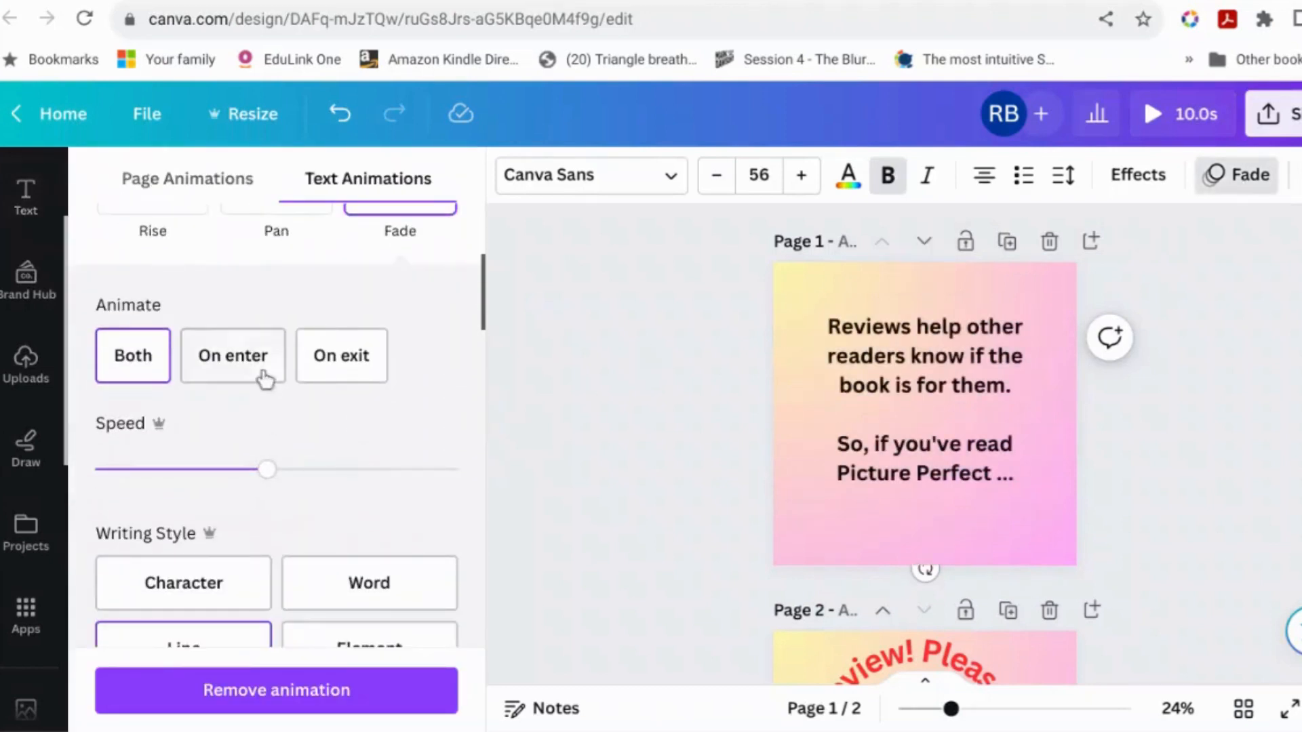
pyautogui.click(252, 372)
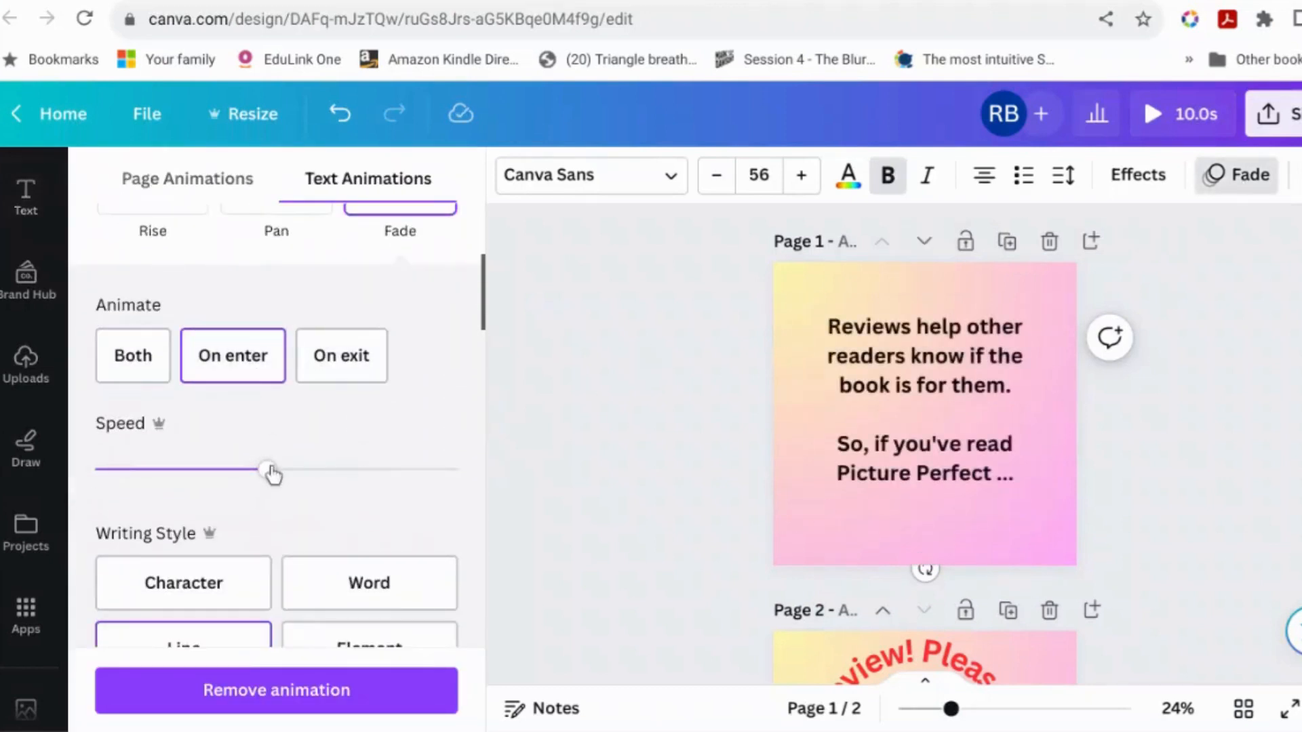
pyautogui.moveTo(268, 469); pyautogui.dragTo(205, 471)
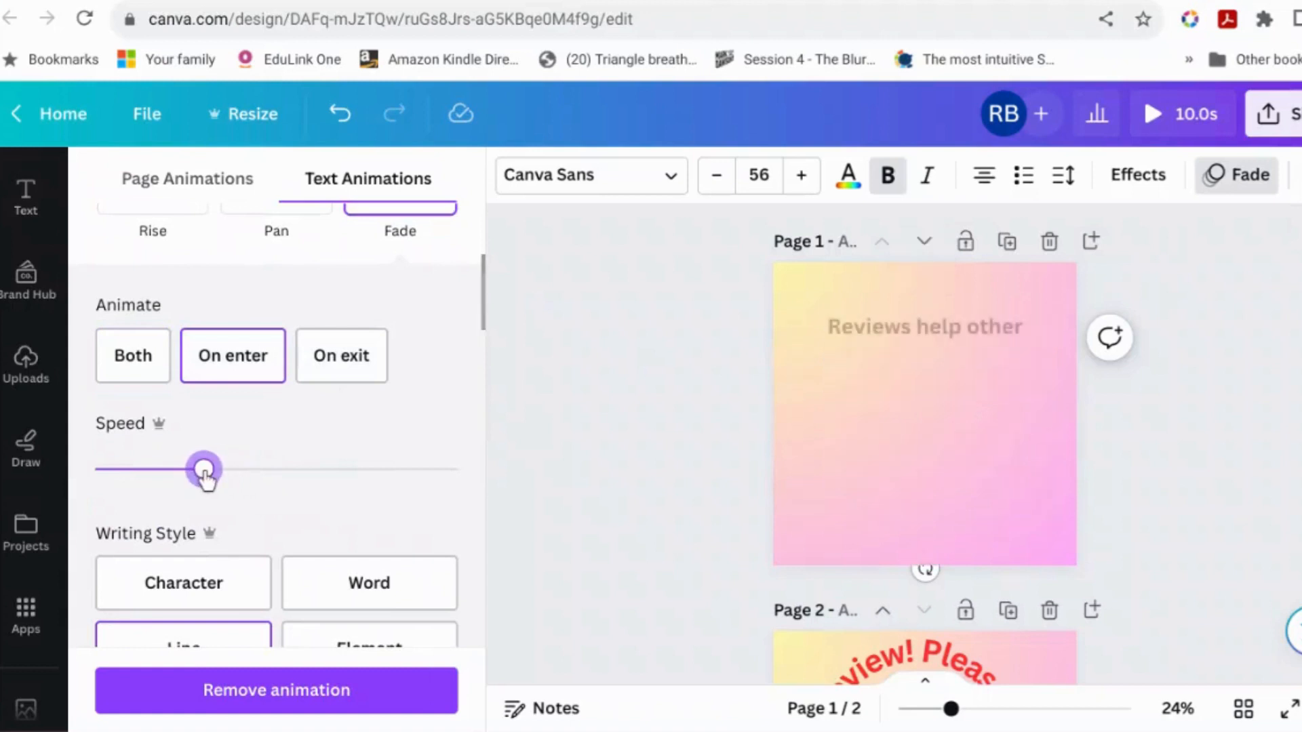
pyautogui.click(579, 519)
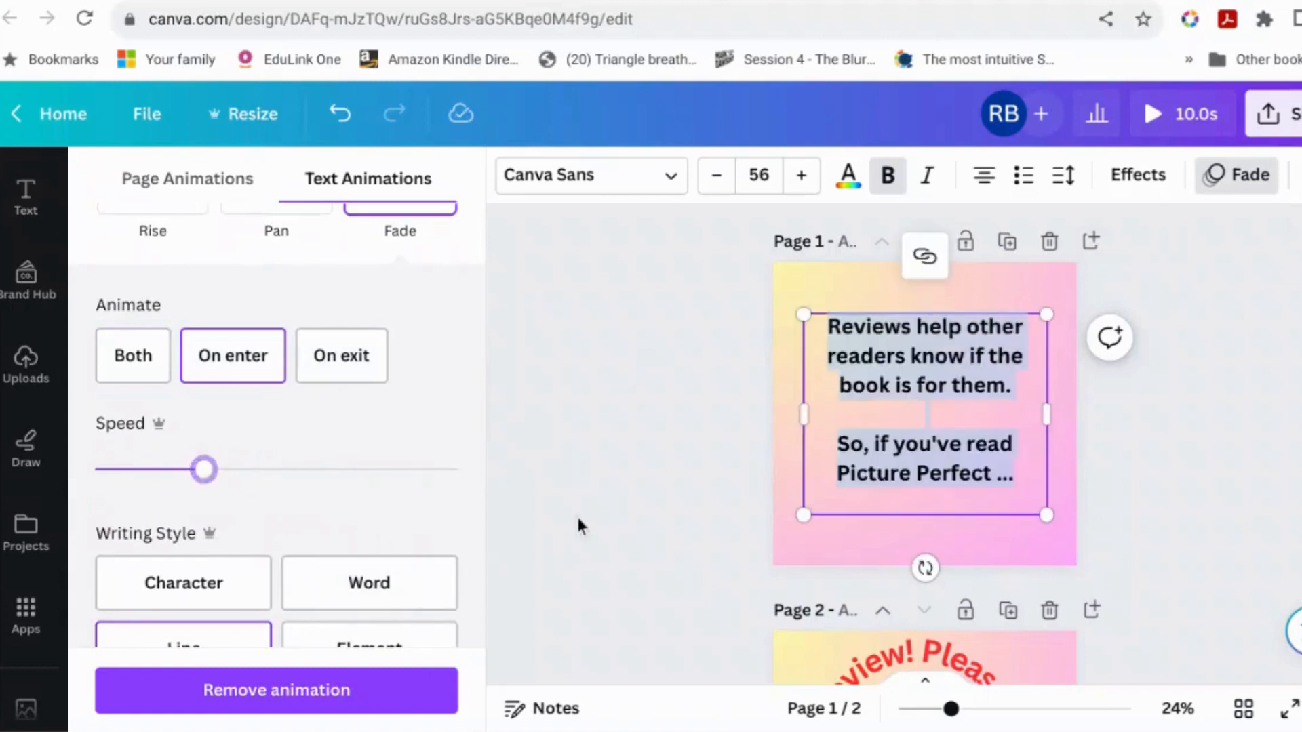
# Apply the Ascend writing animation to the circular review text on page 2, playing on enter with the Word writing style.
pyautogui.scroll(-3, 695, 523)
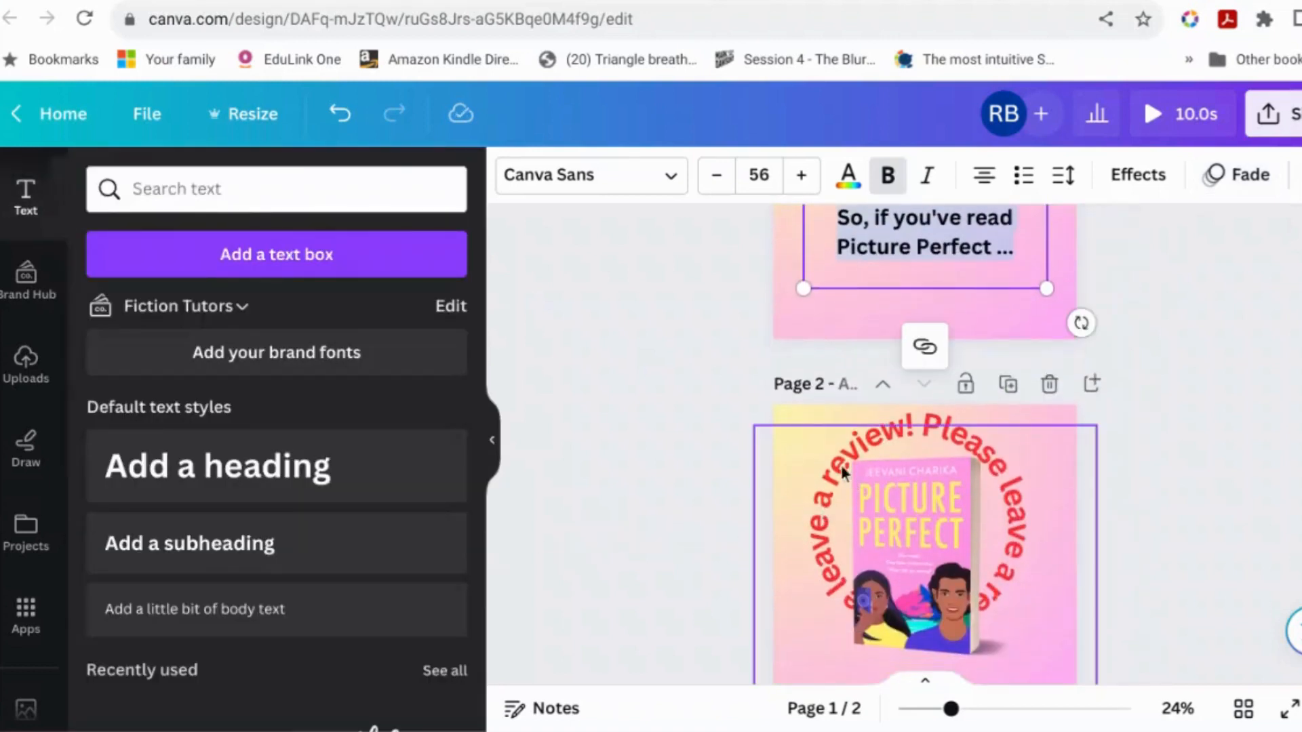
pyautogui.click(941, 418)
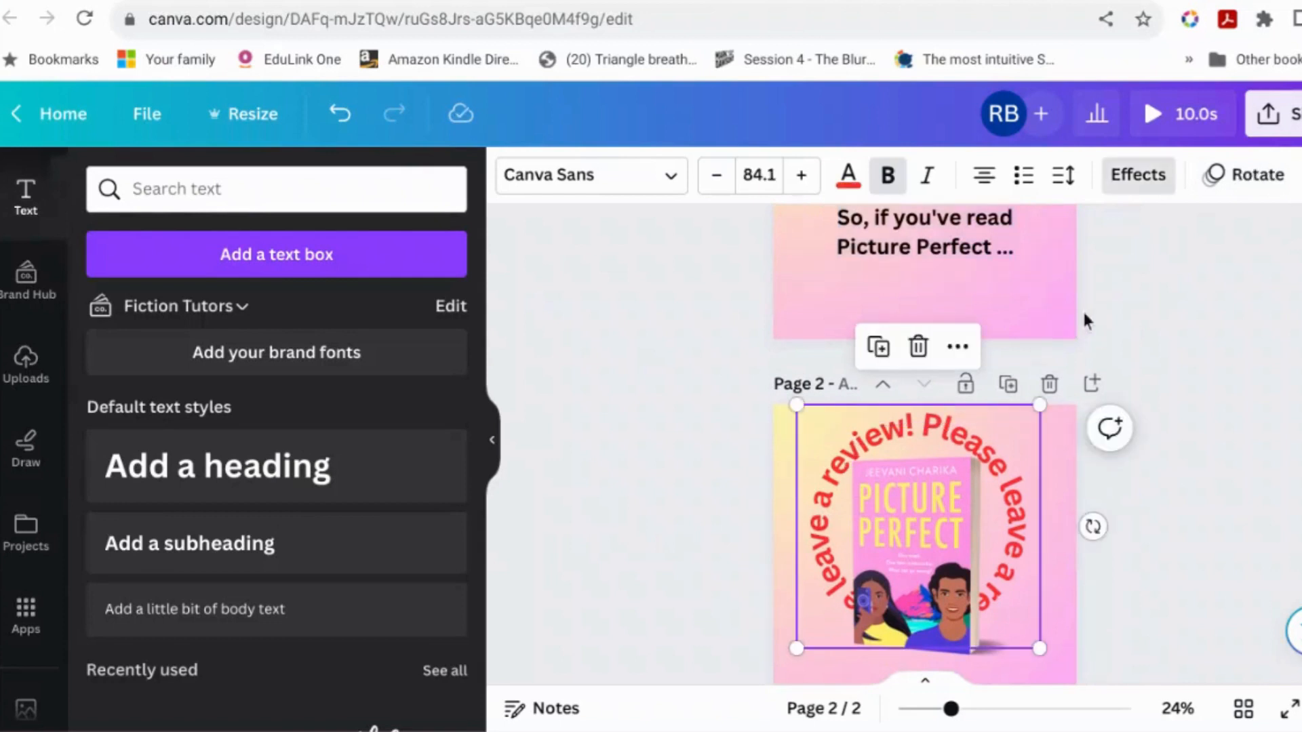
pyautogui.click(1147, 186)
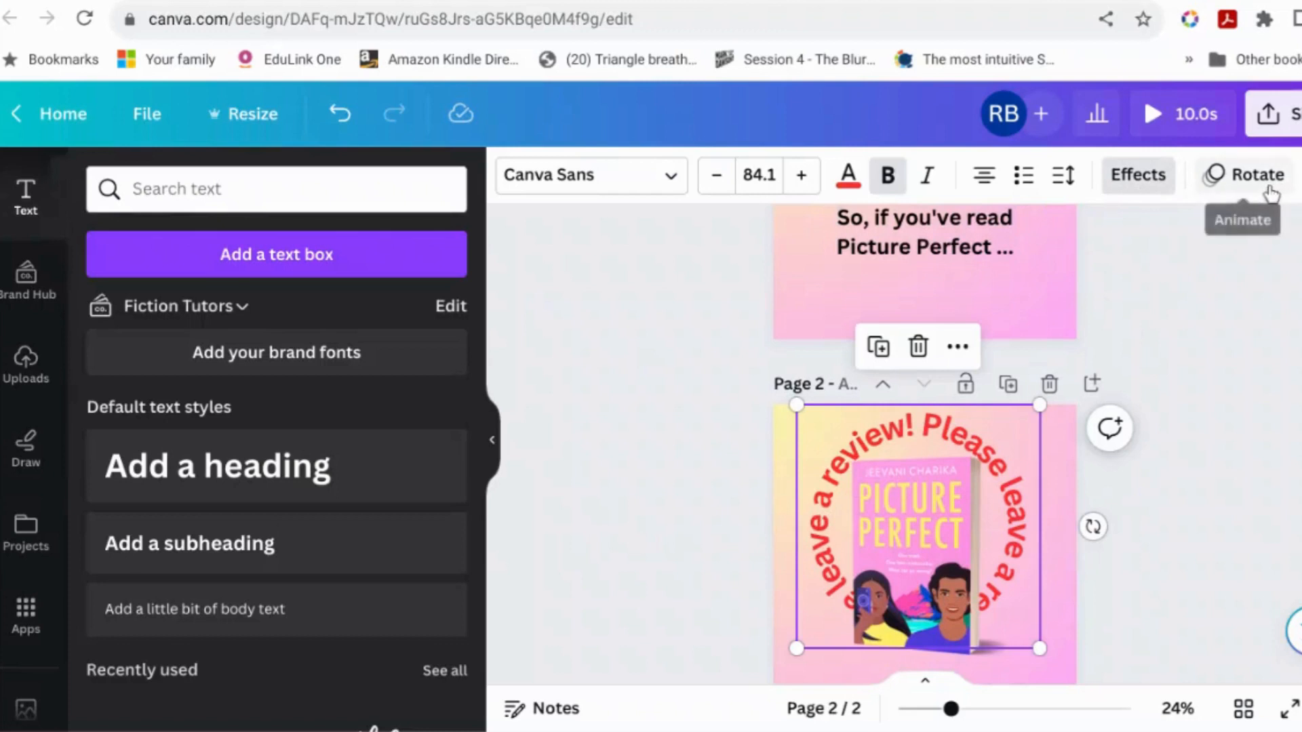
pyautogui.click(1244, 174)
pyautogui.scroll(-5, 288, 512)
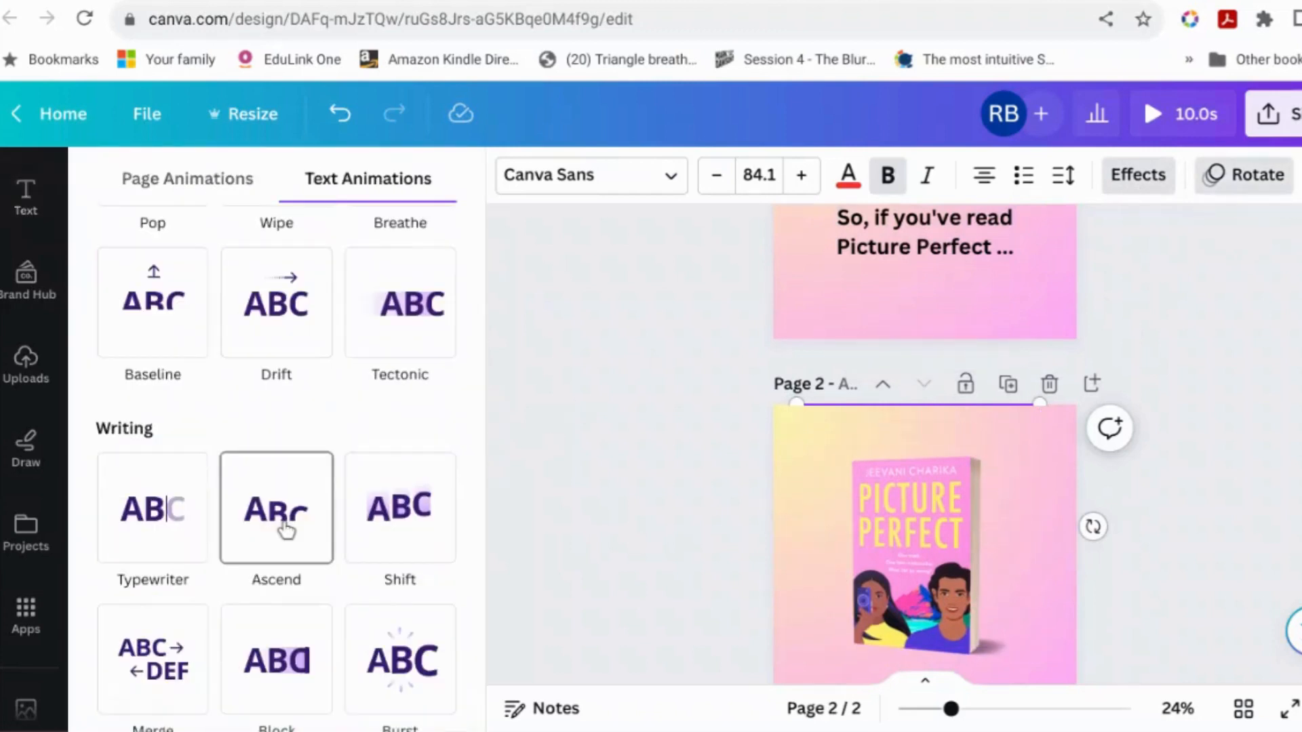
pyautogui.click(286, 531)
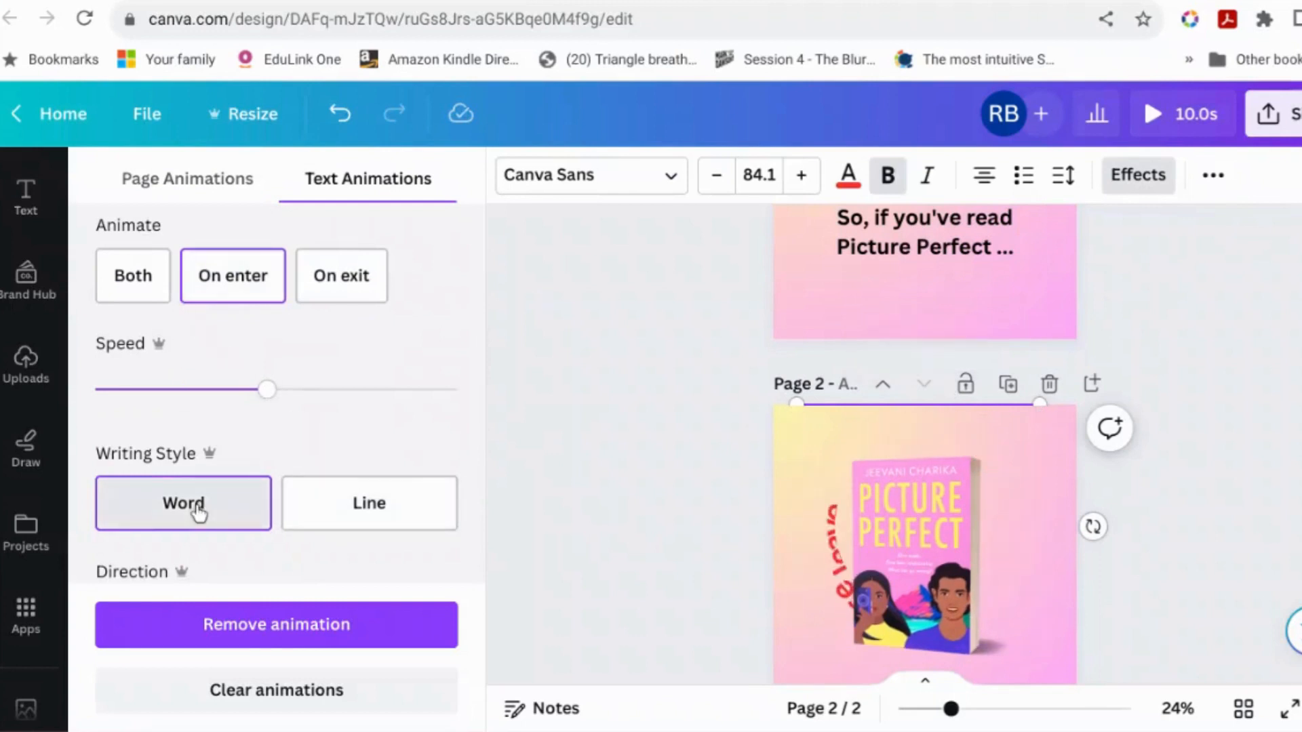
pyautogui.click(639, 594)
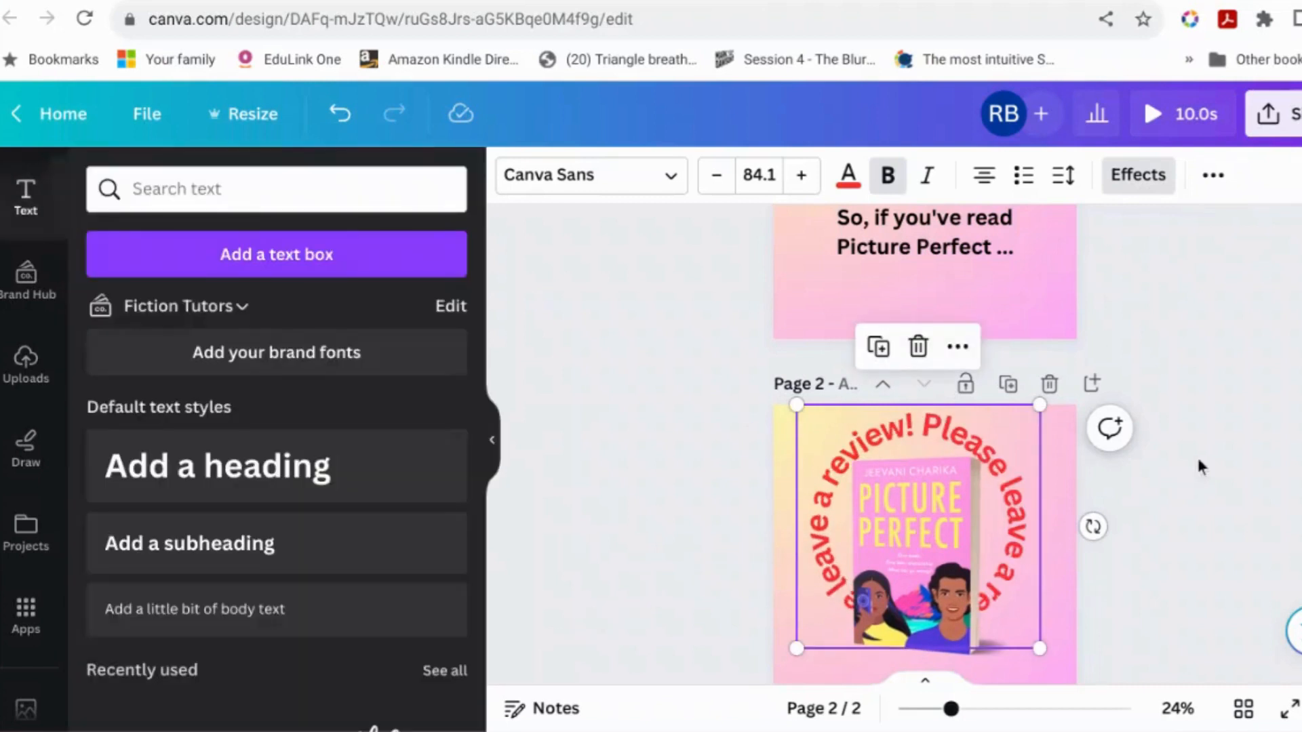
# Slow down the Ascend animation of the circular review text on page 2.
pyautogui.click(860, 424)
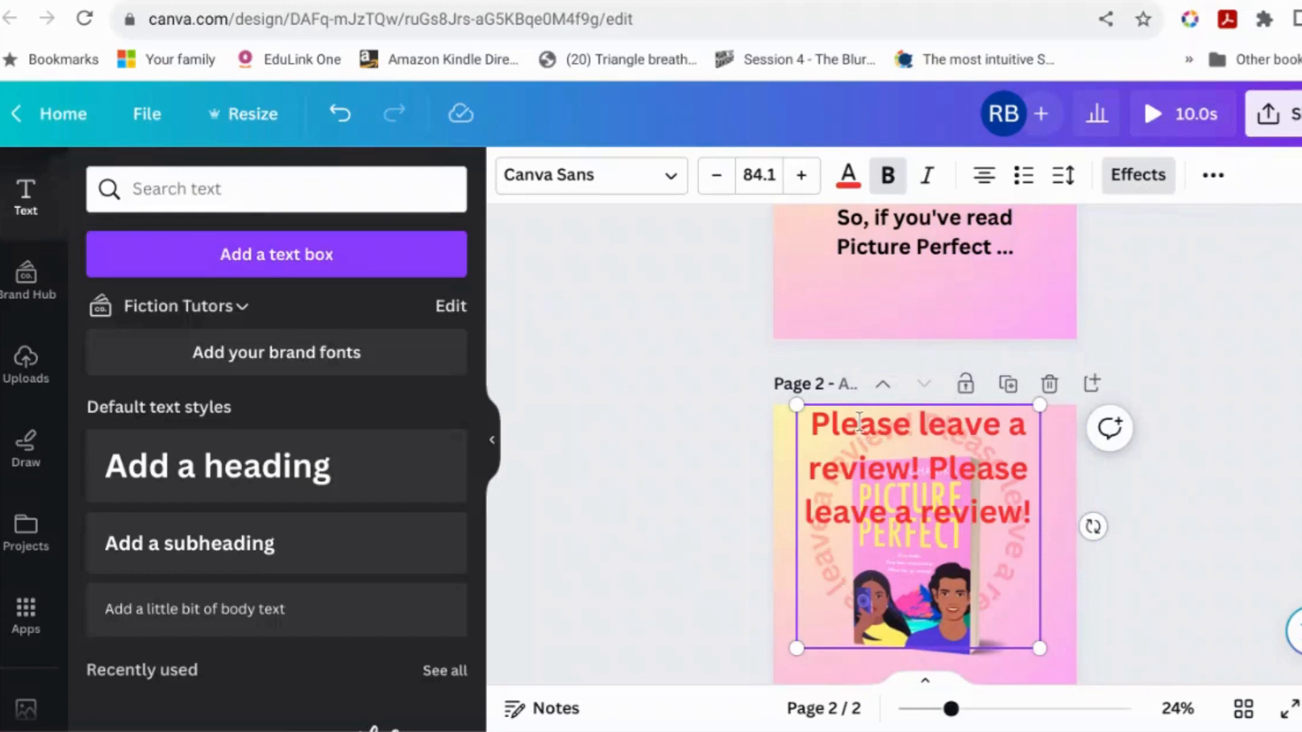
pyautogui.click(1204, 180)
pyautogui.click(948, 248)
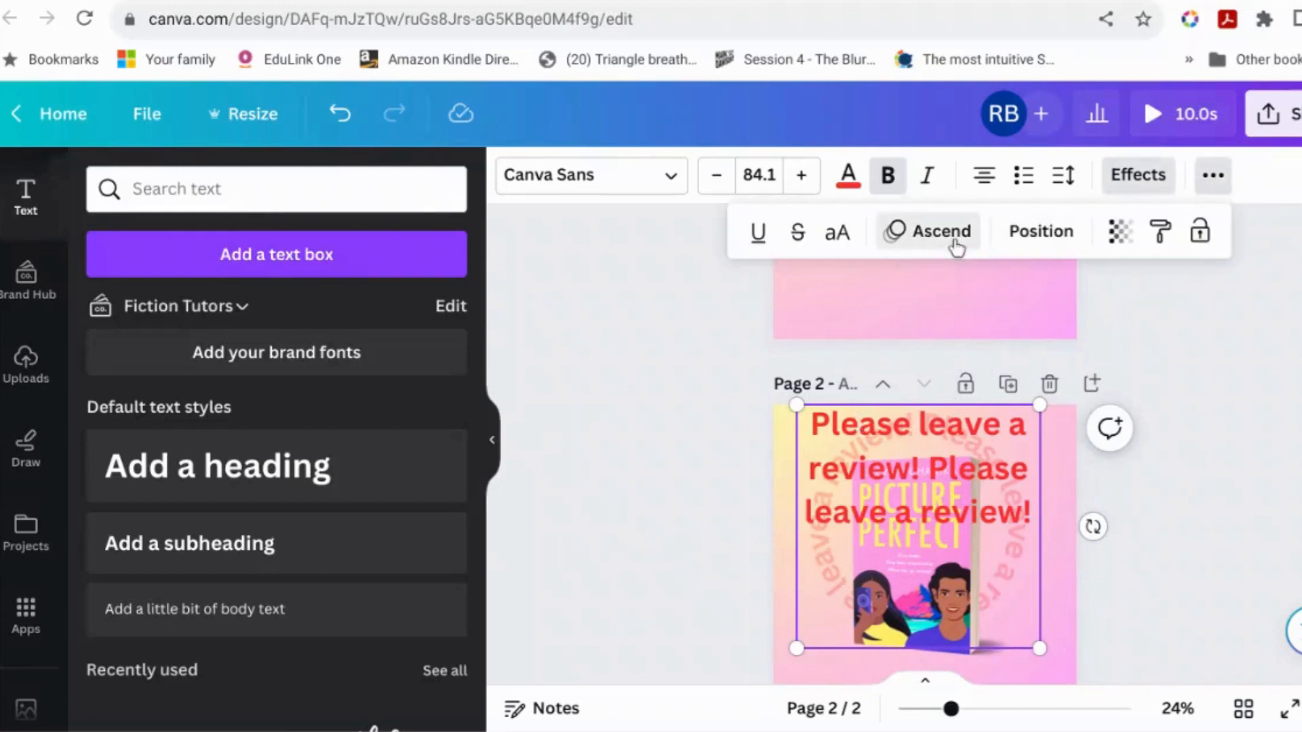
pyautogui.click(401, 471)
pyautogui.scroll(-3, 366, 475)
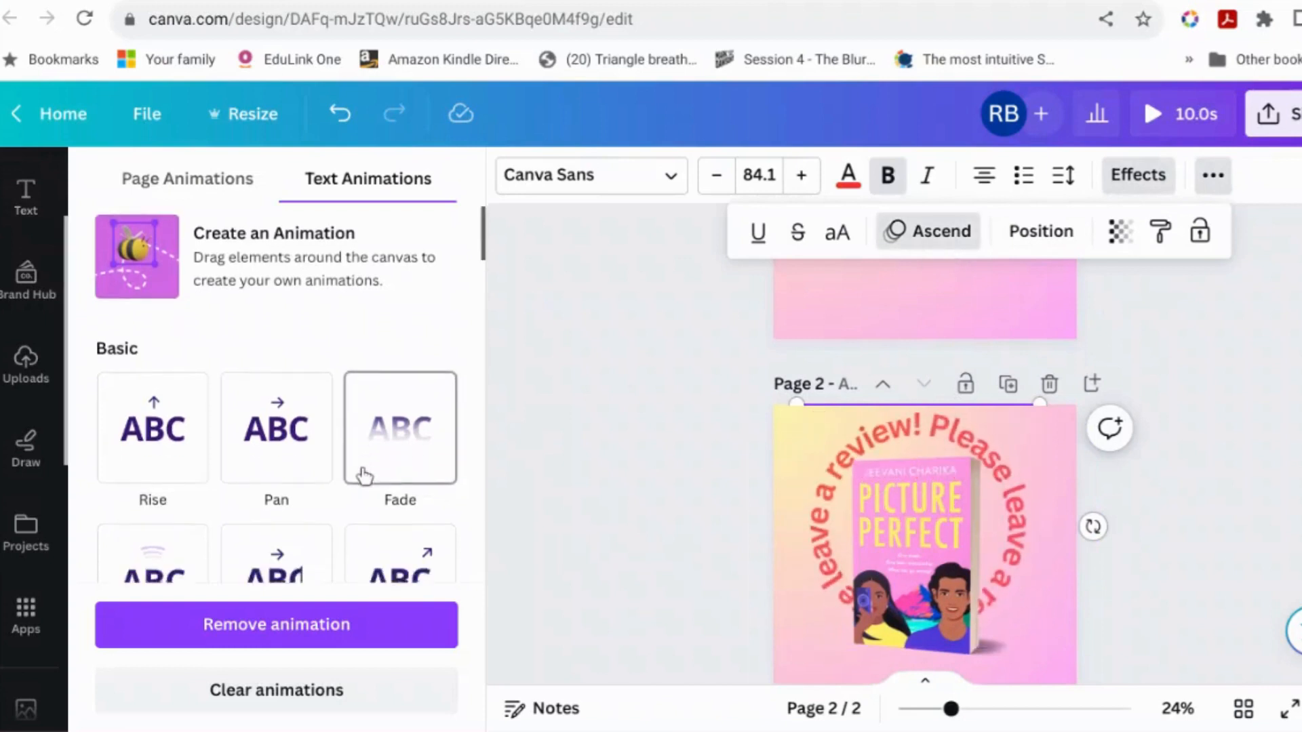
pyautogui.scroll(-5, 365, 477)
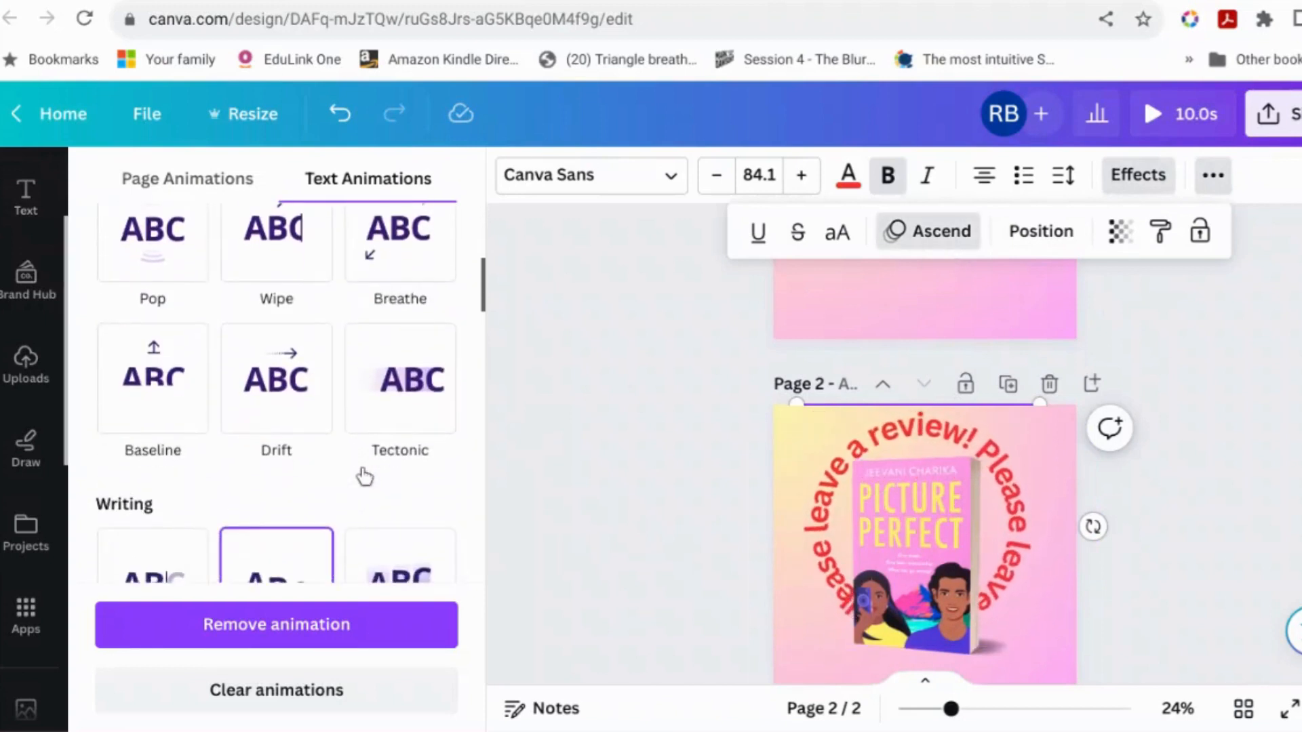
pyautogui.scroll(-3, 359, 475)
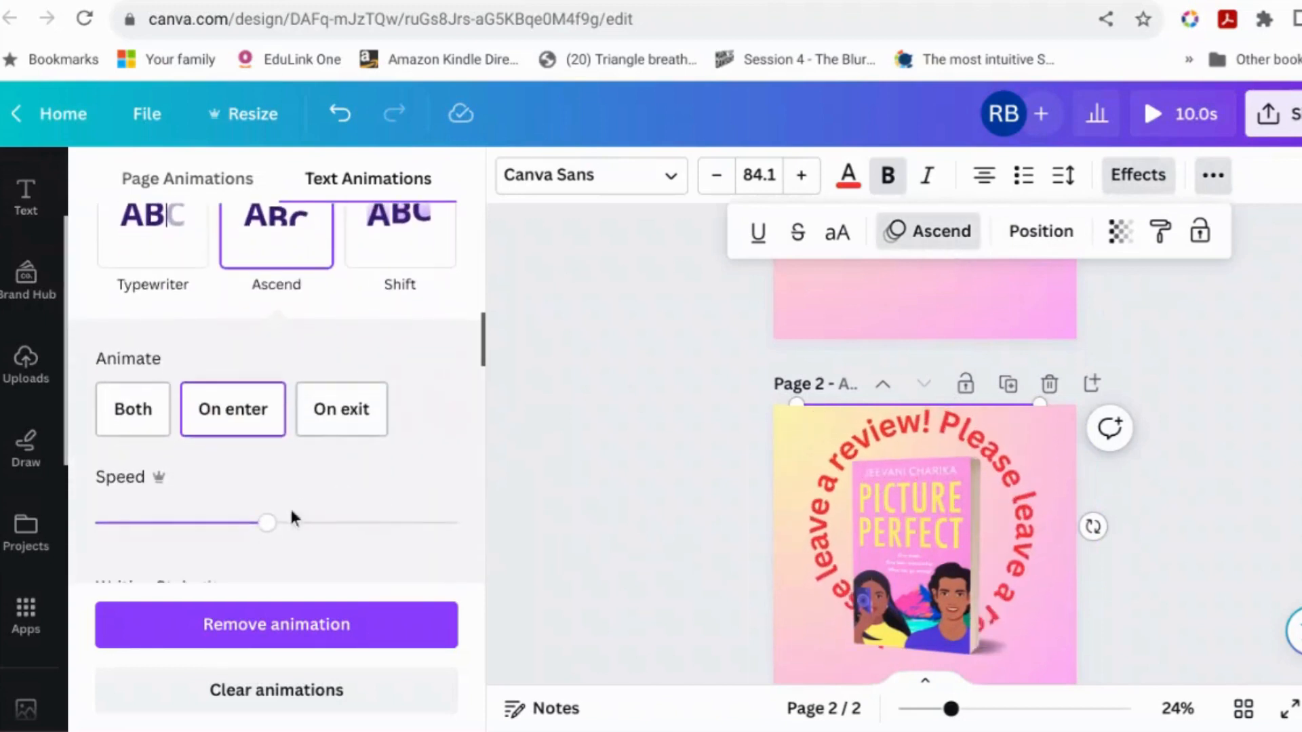
pyautogui.click(259, 524)
pyautogui.moveTo(258, 524); pyautogui.dragTo(215, 525)
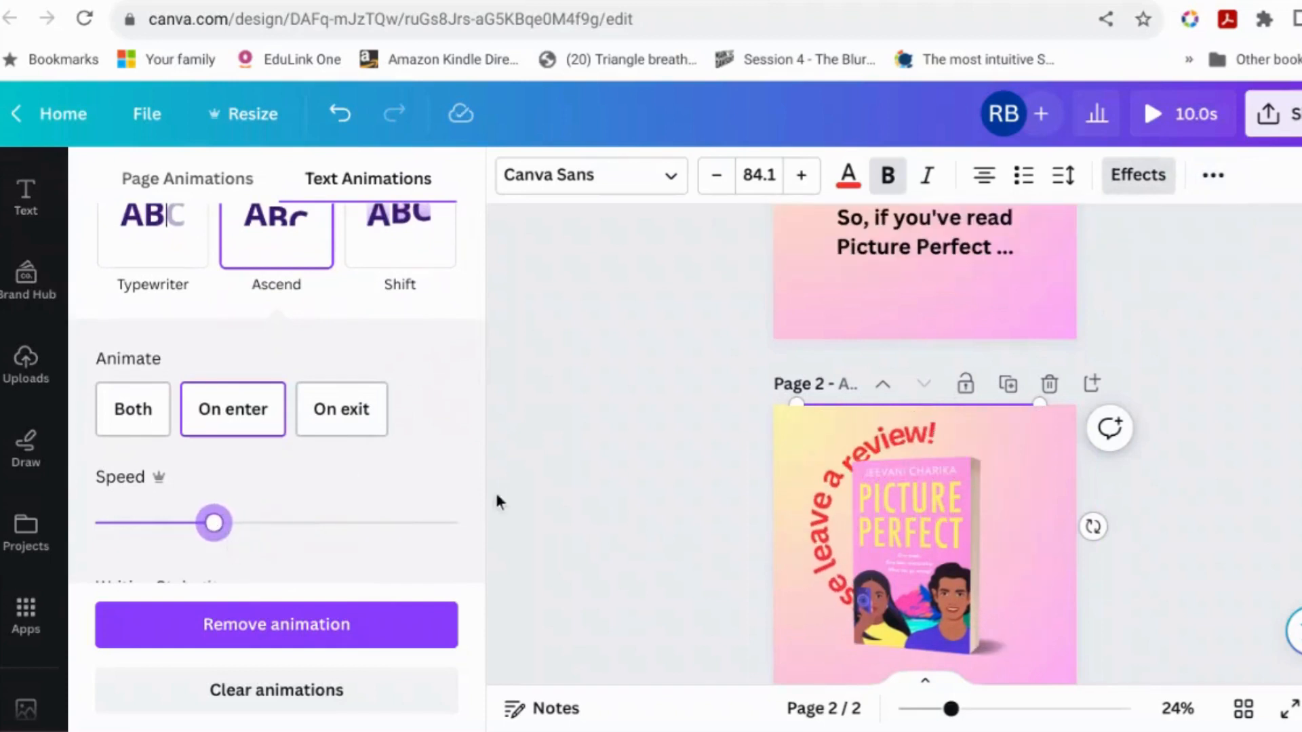
pyautogui.click(686, 484)
pyautogui.click(1181, 416)
# Set the page timing to 4.0 seconds for all pages and play a preview of the whole design.
pyautogui.scroll(3, 1178, 410)
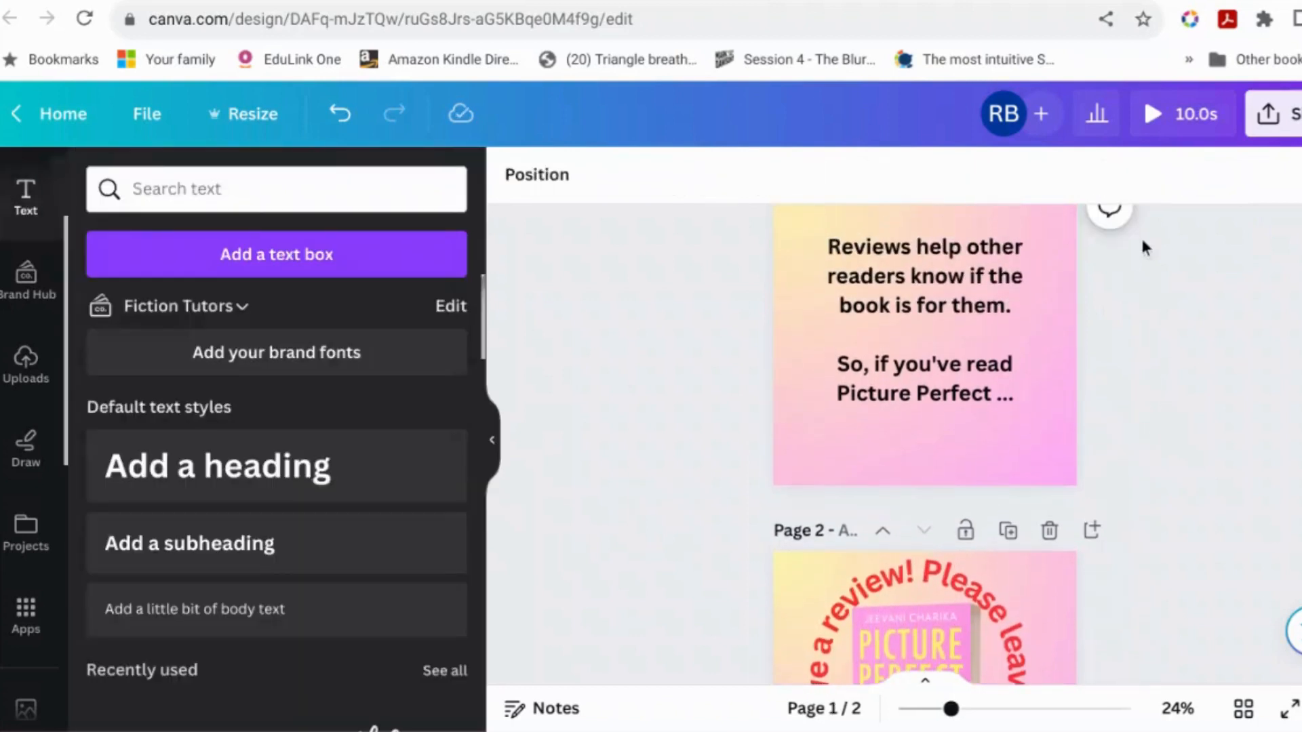
pyautogui.scroll(2, 1078, 356)
pyautogui.click(1027, 299)
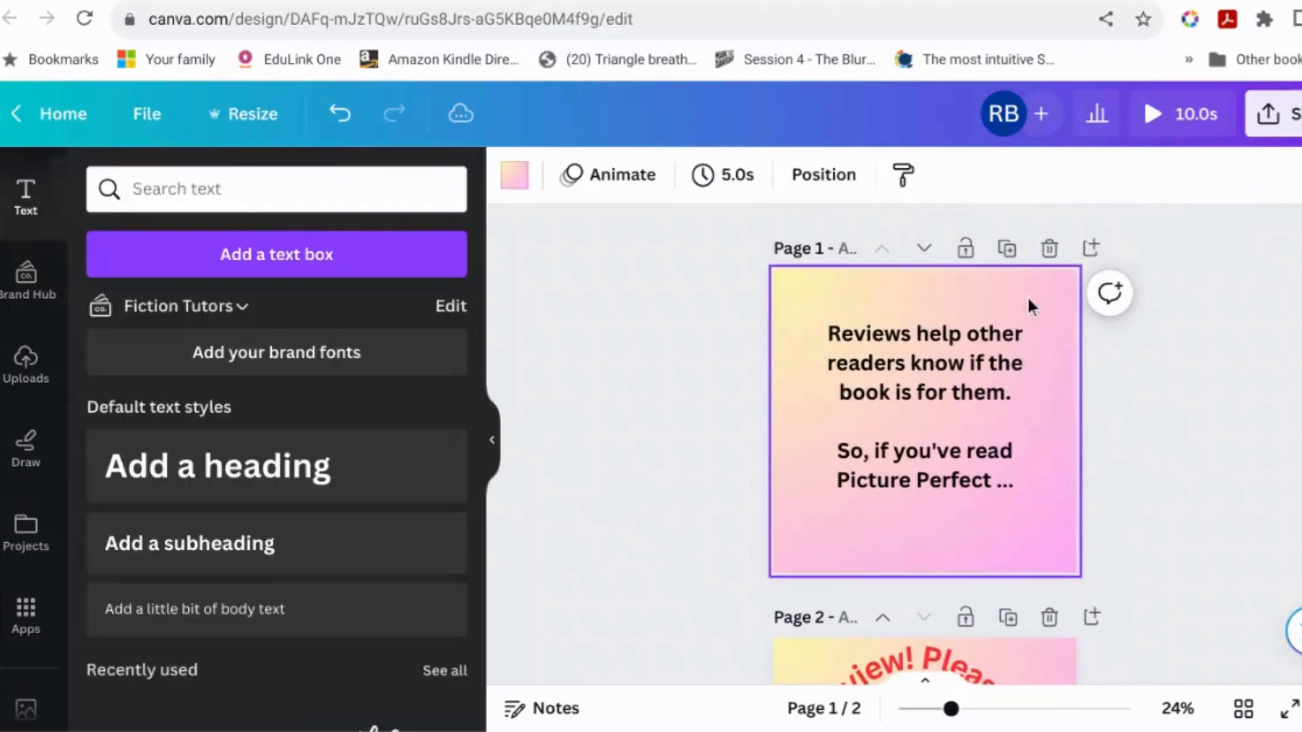
pyautogui.click(735, 174)
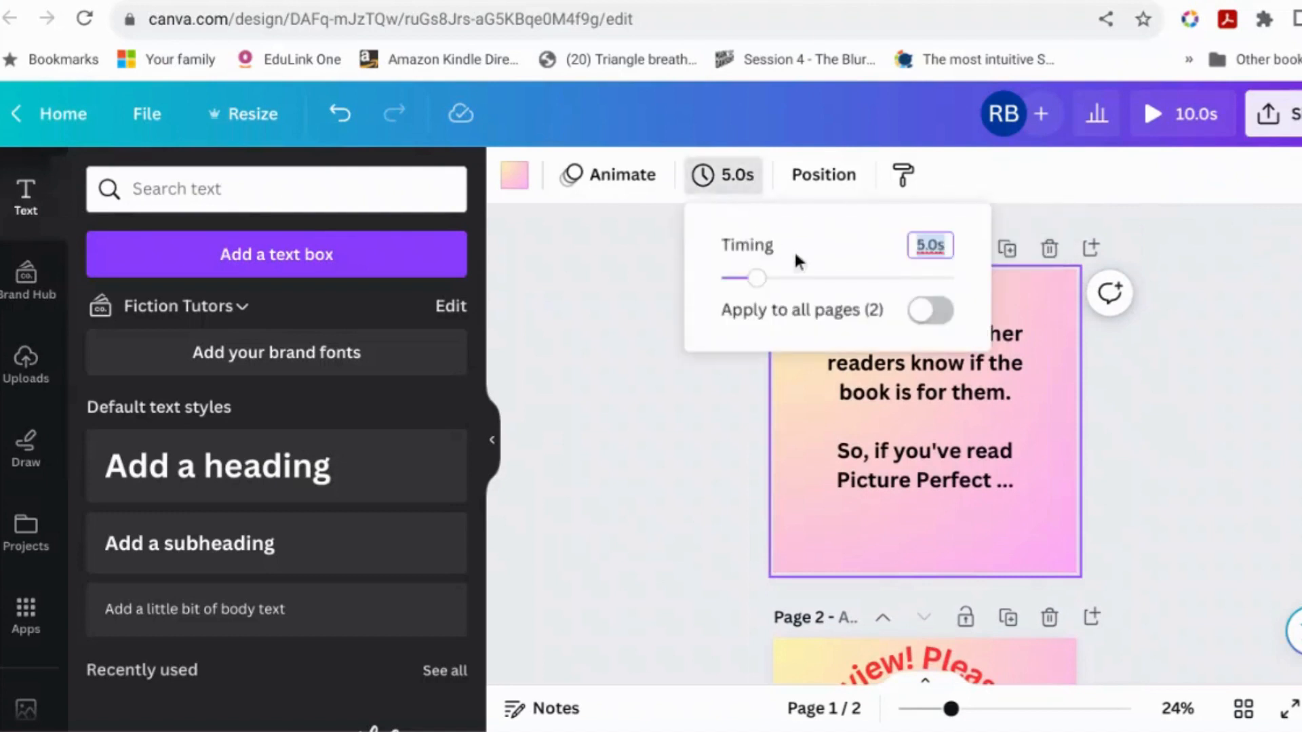
pyautogui.write('4')
pyautogui.click(930, 310)
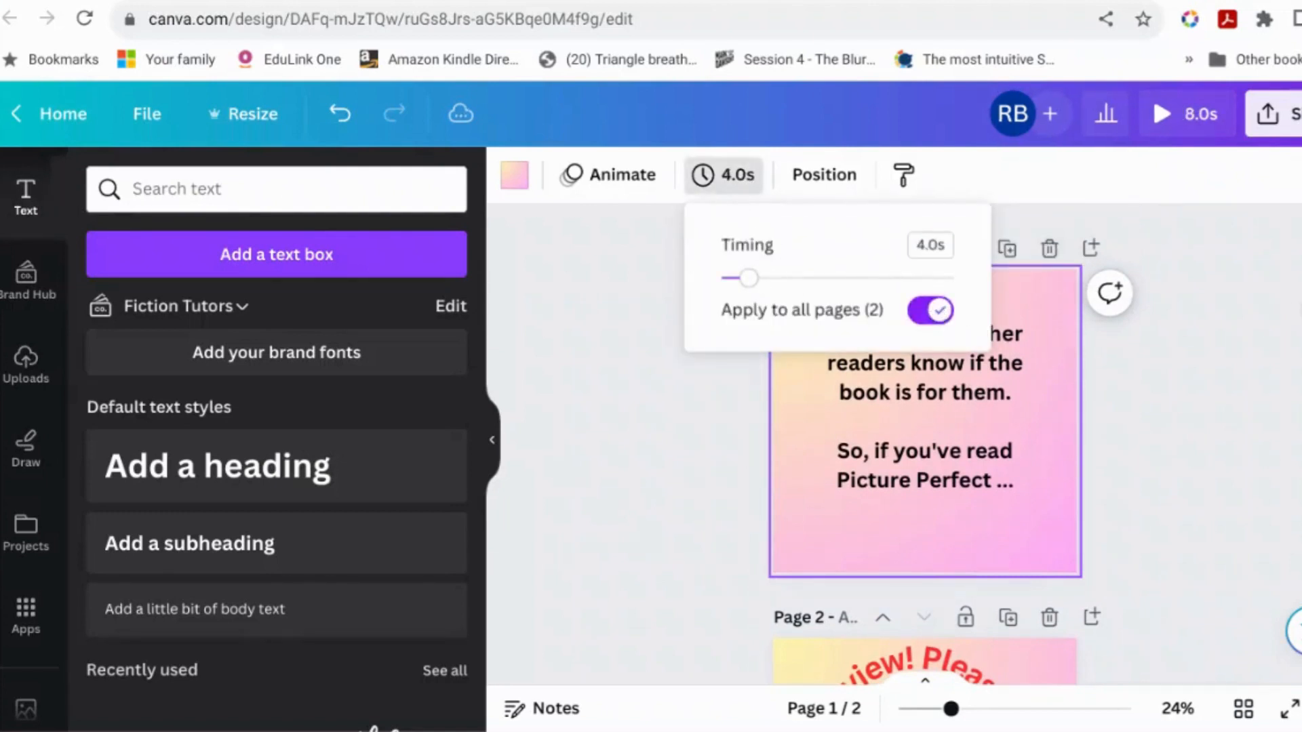
pyautogui.click(1153, 98)
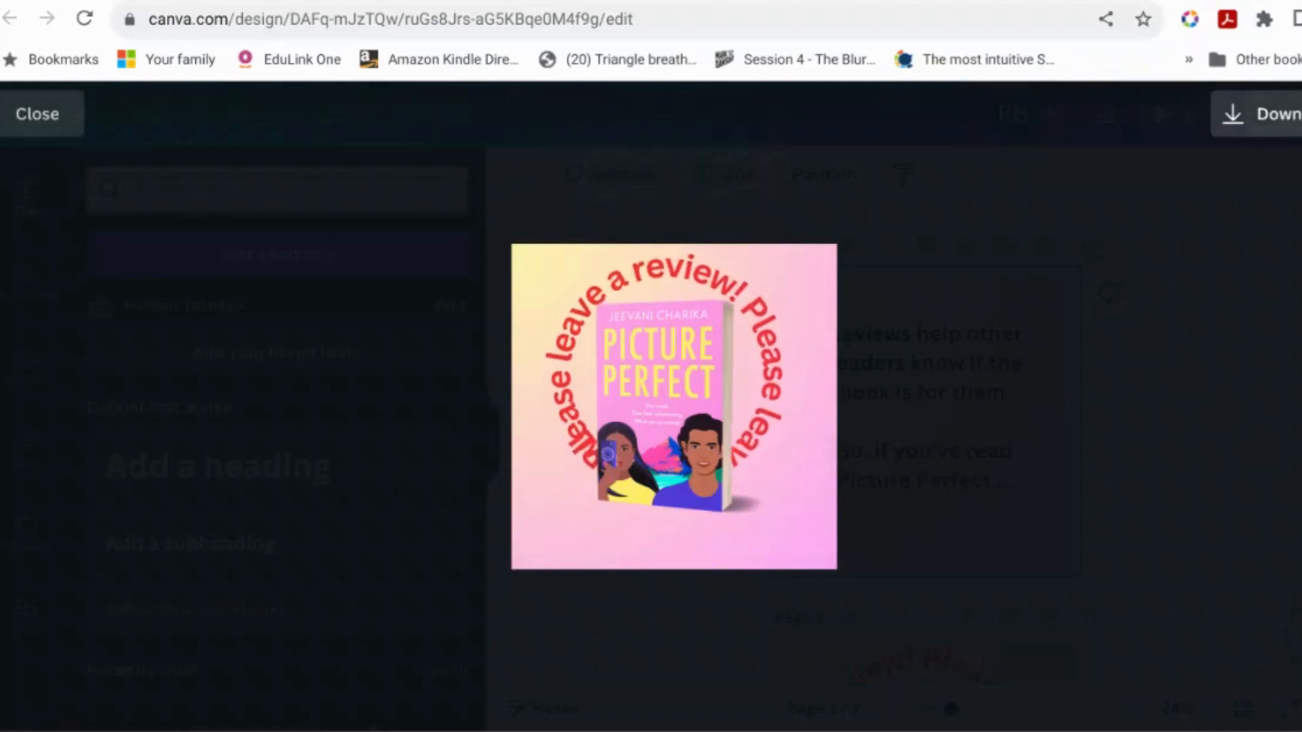
pyautogui.click(64, 125)
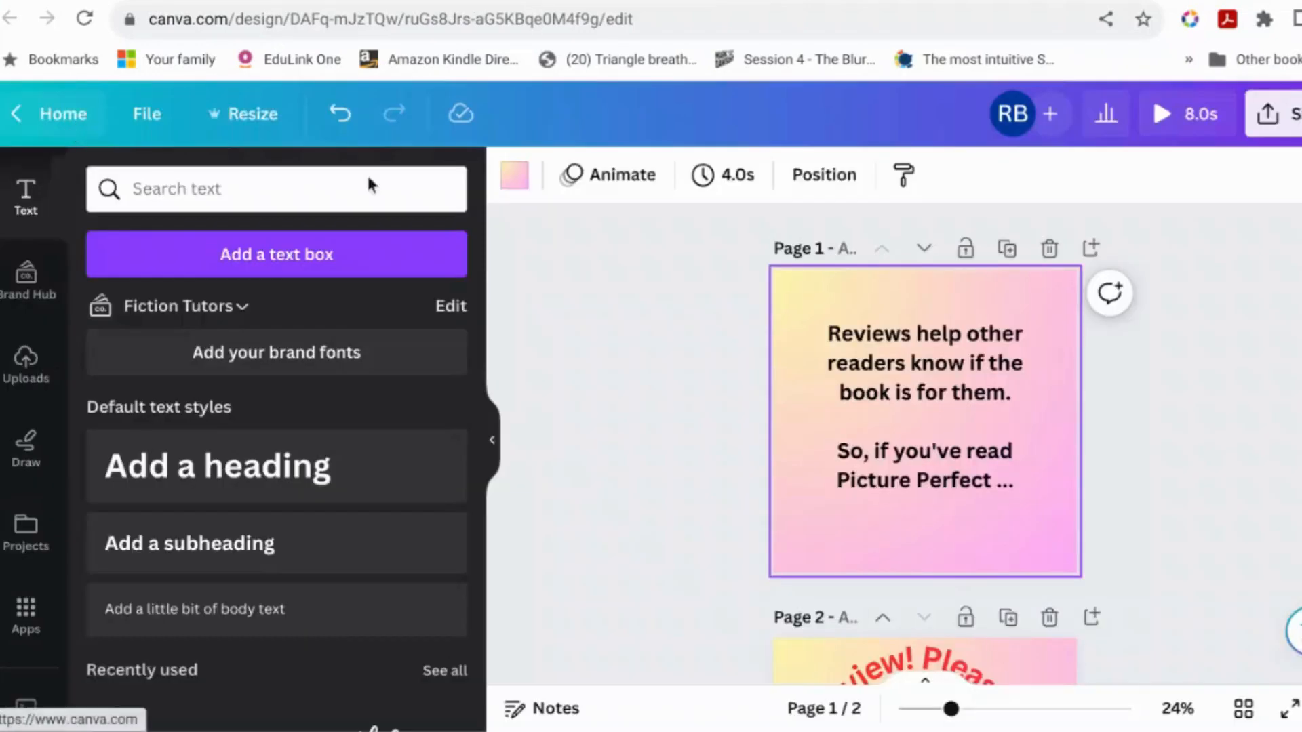